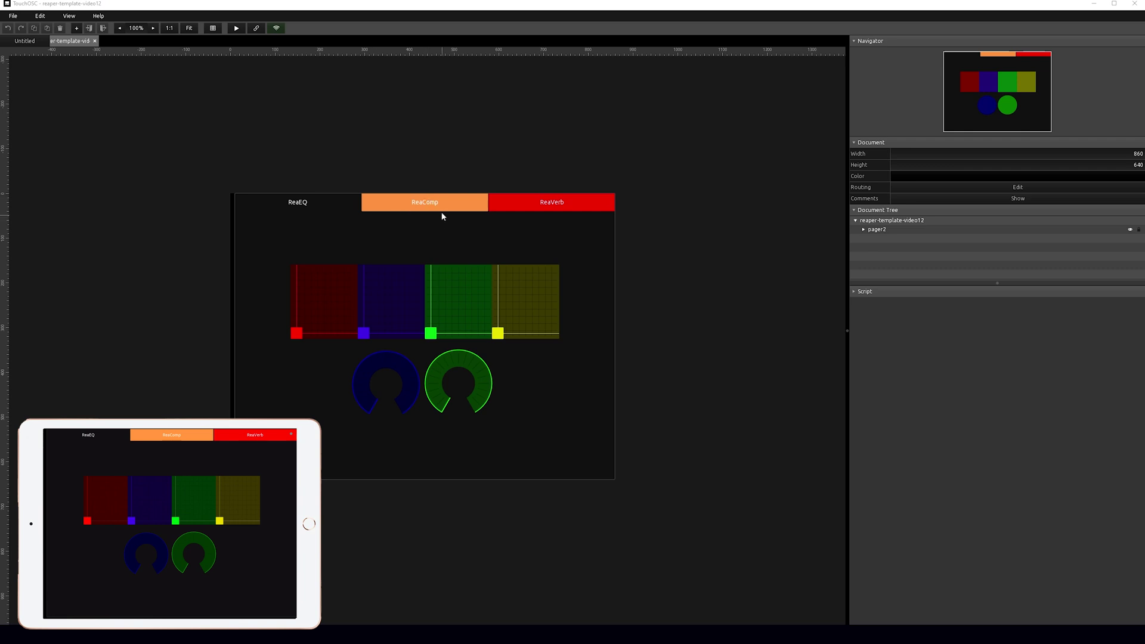
Add a new page to pager2 and label it Shortcuts.
click(445, 146)
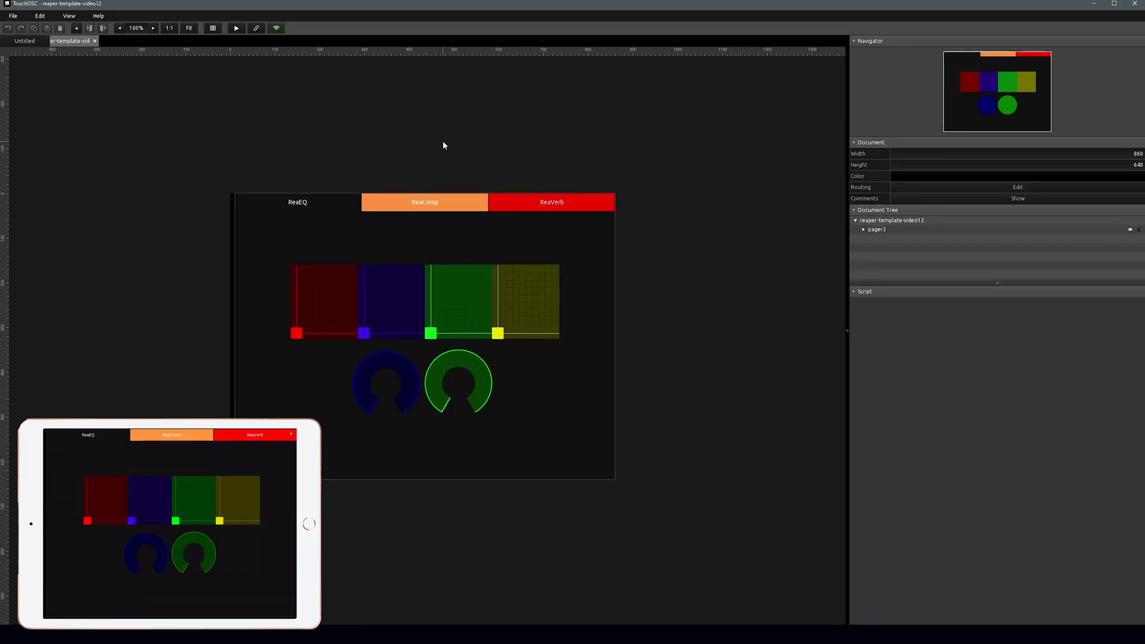
click(263, 216)
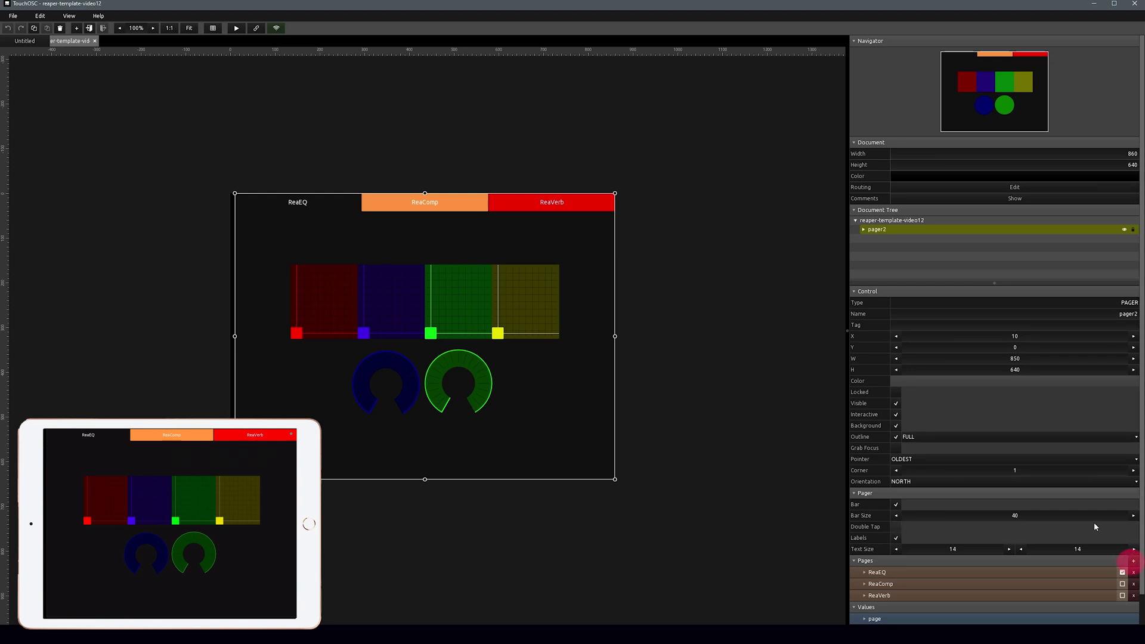
click(1134, 561)
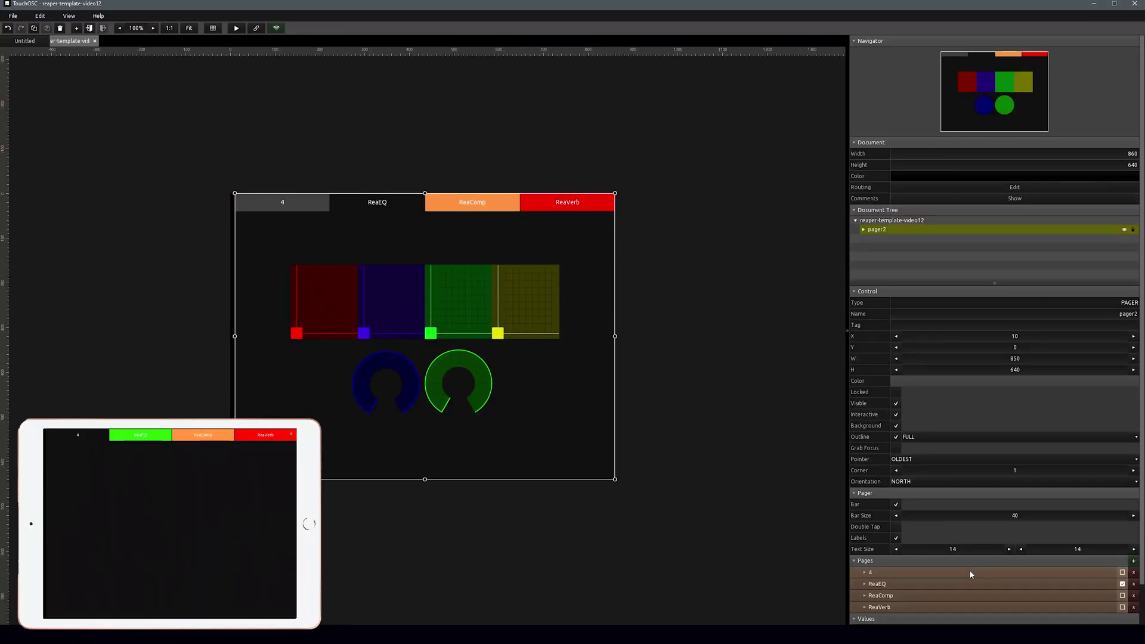
click(864, 573)
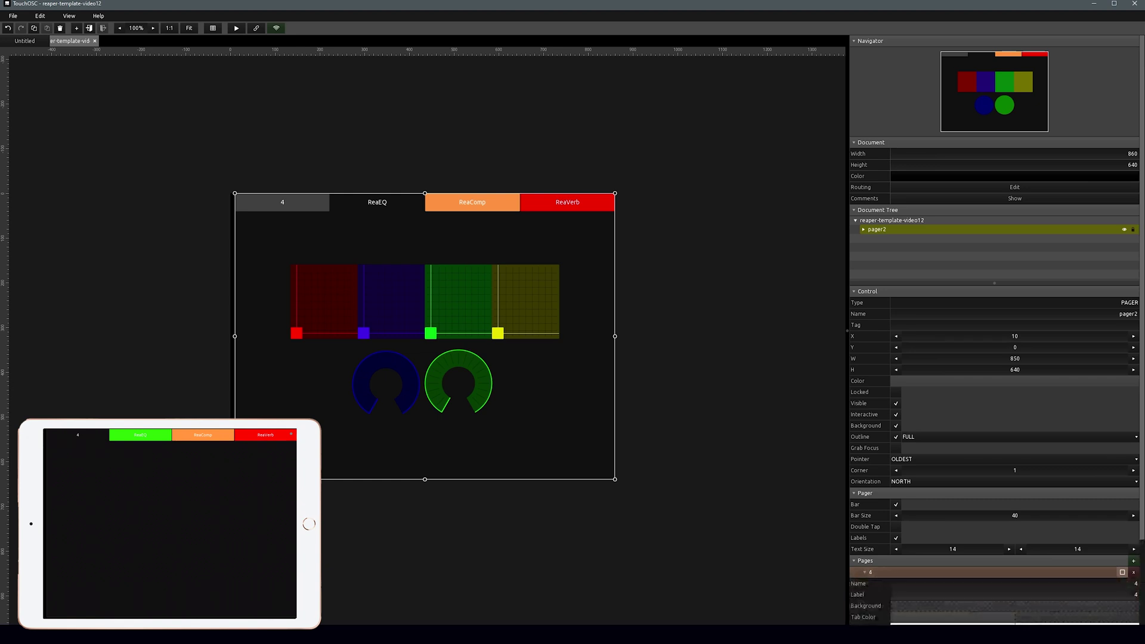
click(1136, 595)
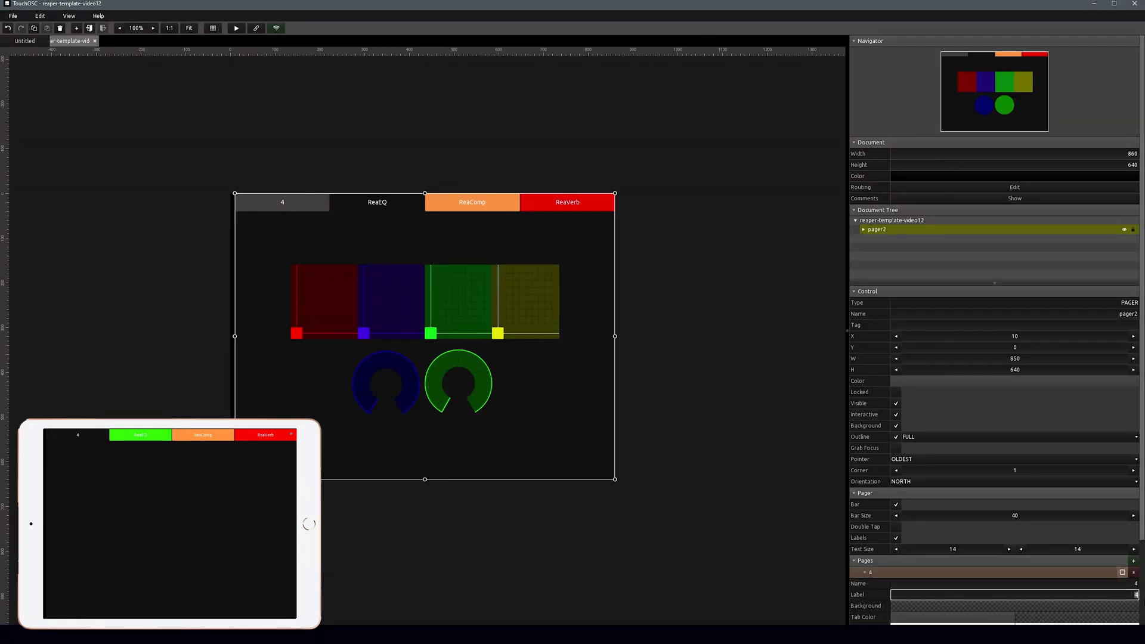
text(Shortcuts)
Give the Shortcuts page a purple tab colour.
click(750, 371)
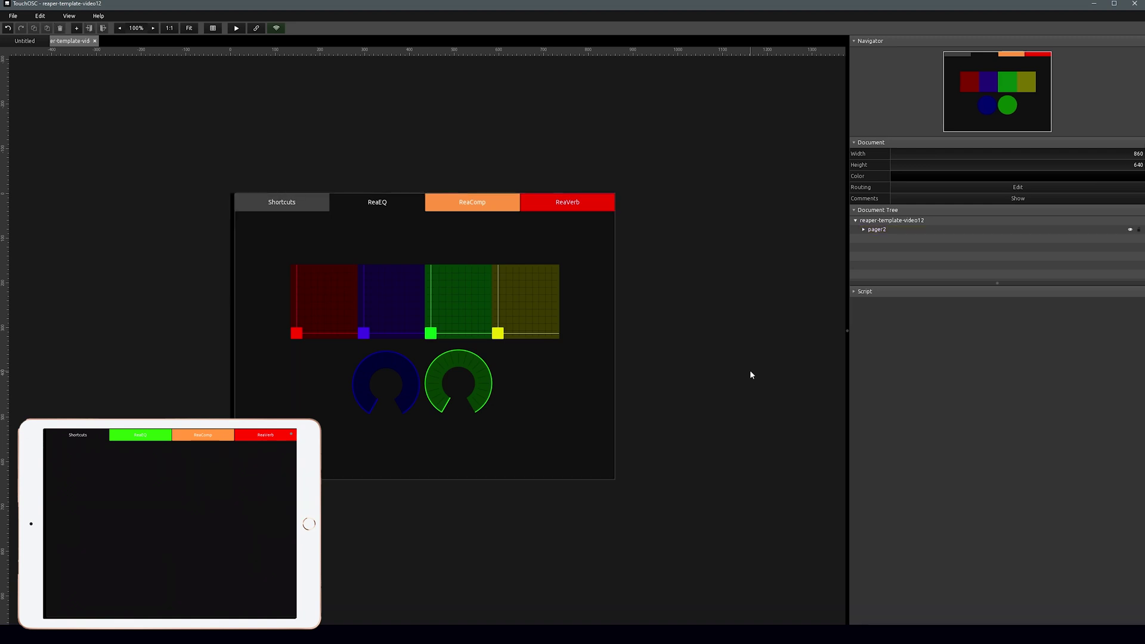
click(312, 201)
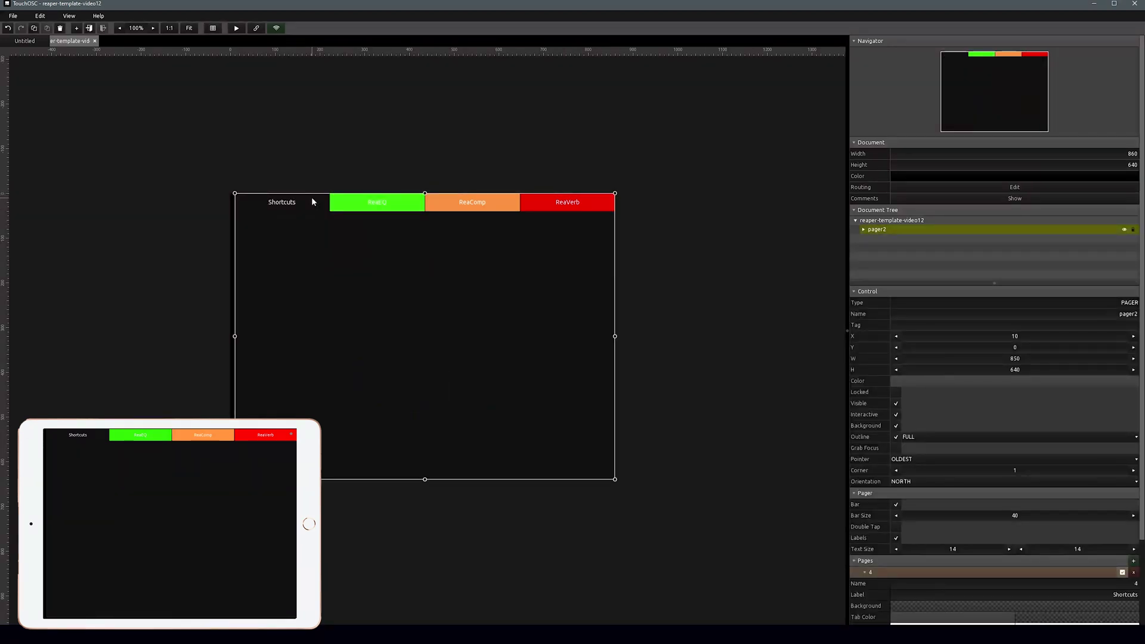
scroll(917, 514, down, 2)
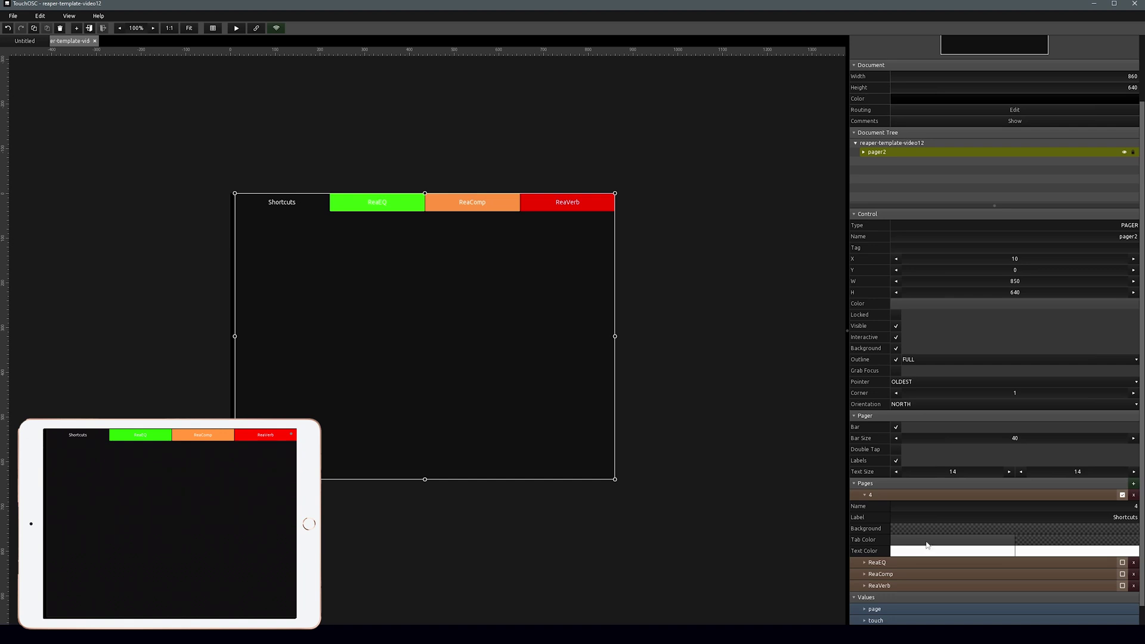
click(927, 545)
click(957, 463)
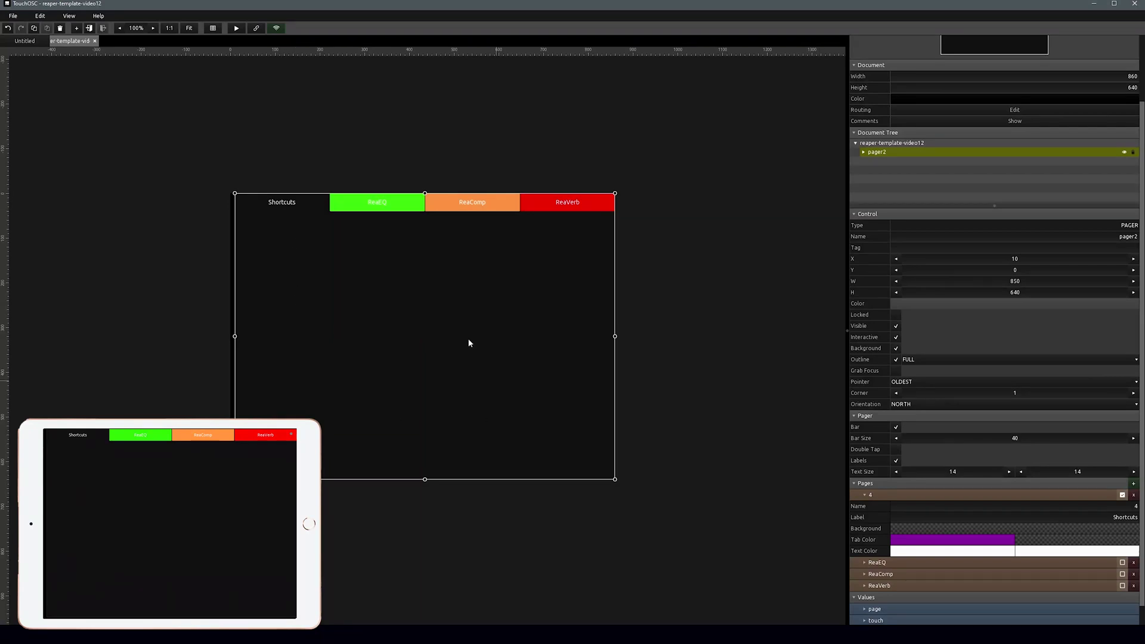
Add a button to the Shortcuts page and enlarge it to 98 by 110.
click(373, 324)
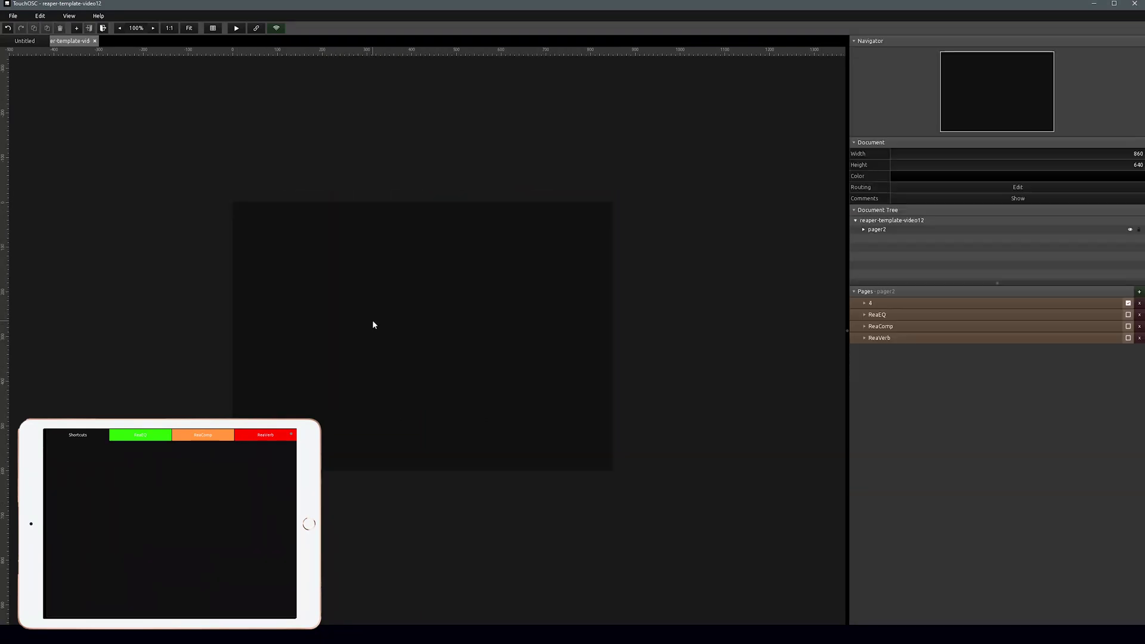
right_click(304, 251)
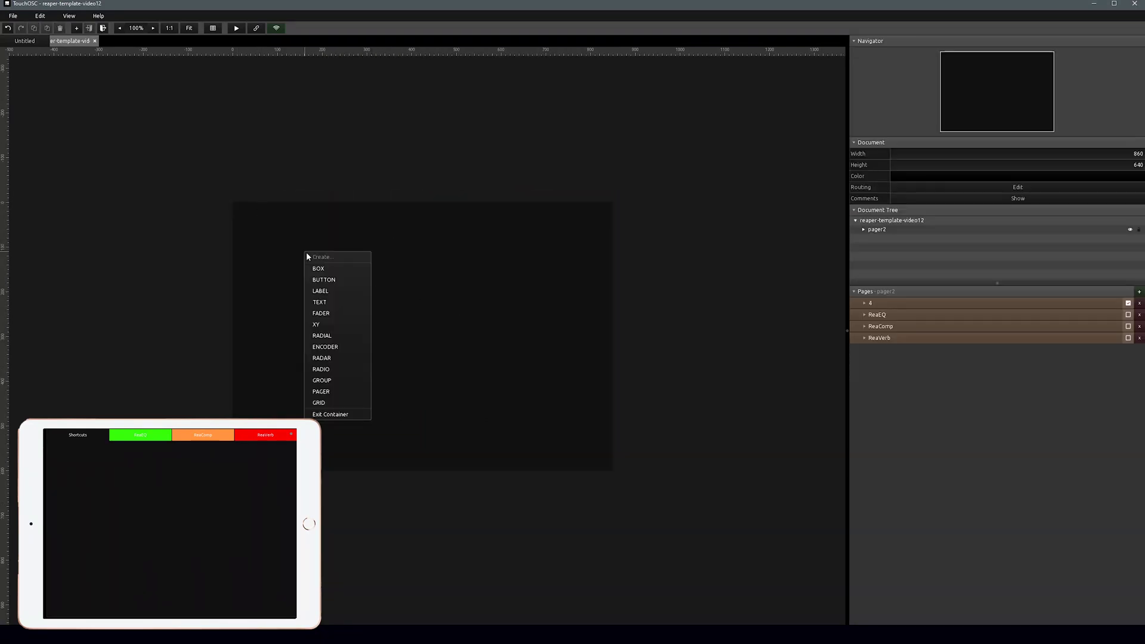
click(327, 281)
drag(327, 274, 347, 301)
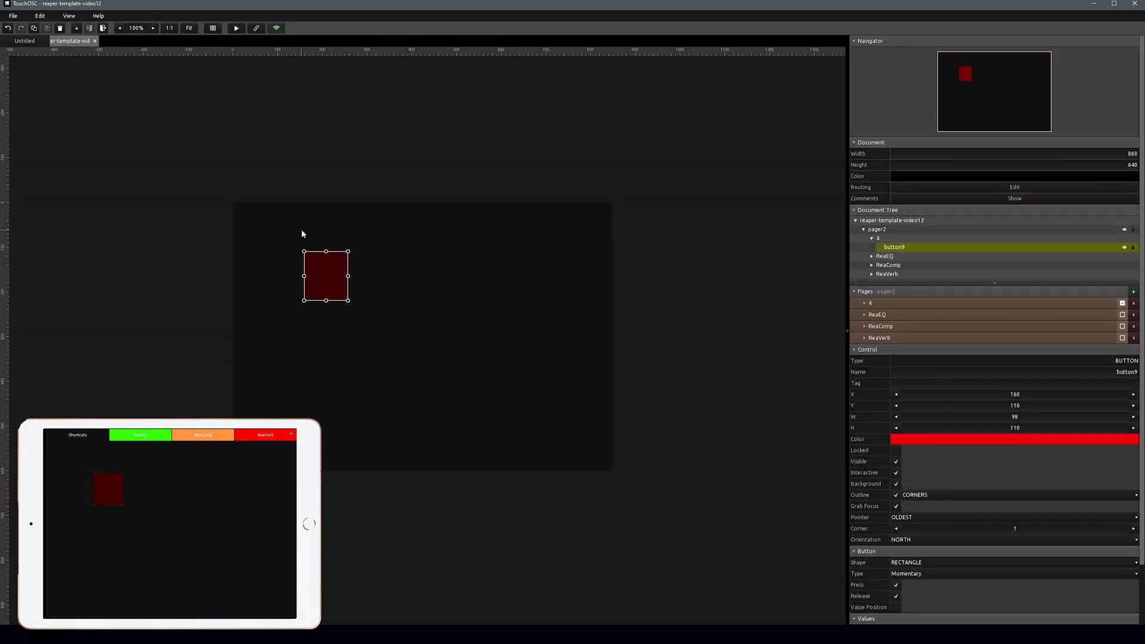
click(302, 231)
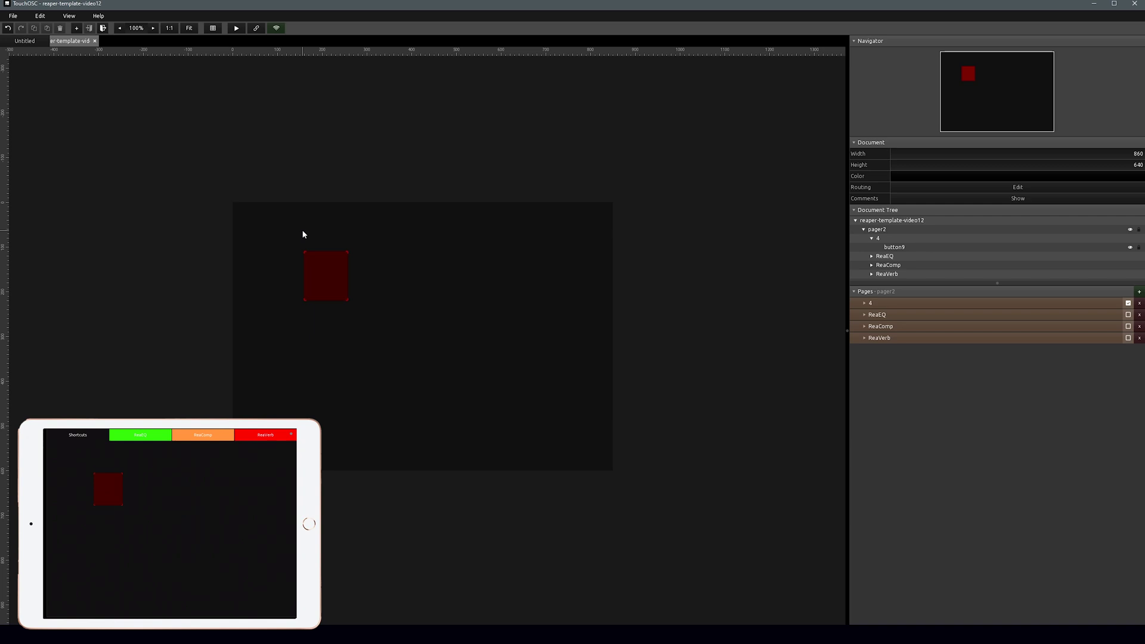
Place a label just above the button with default text Envelope.
right_click(303, 235)
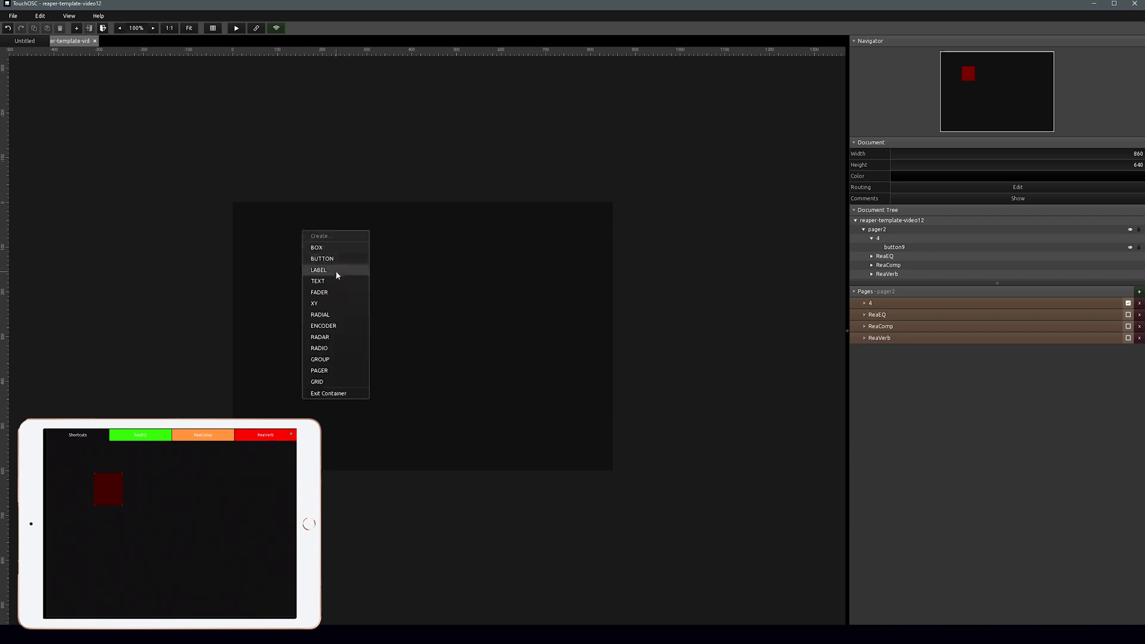
click(318, 270)
drag(328, 235, 335, 241)
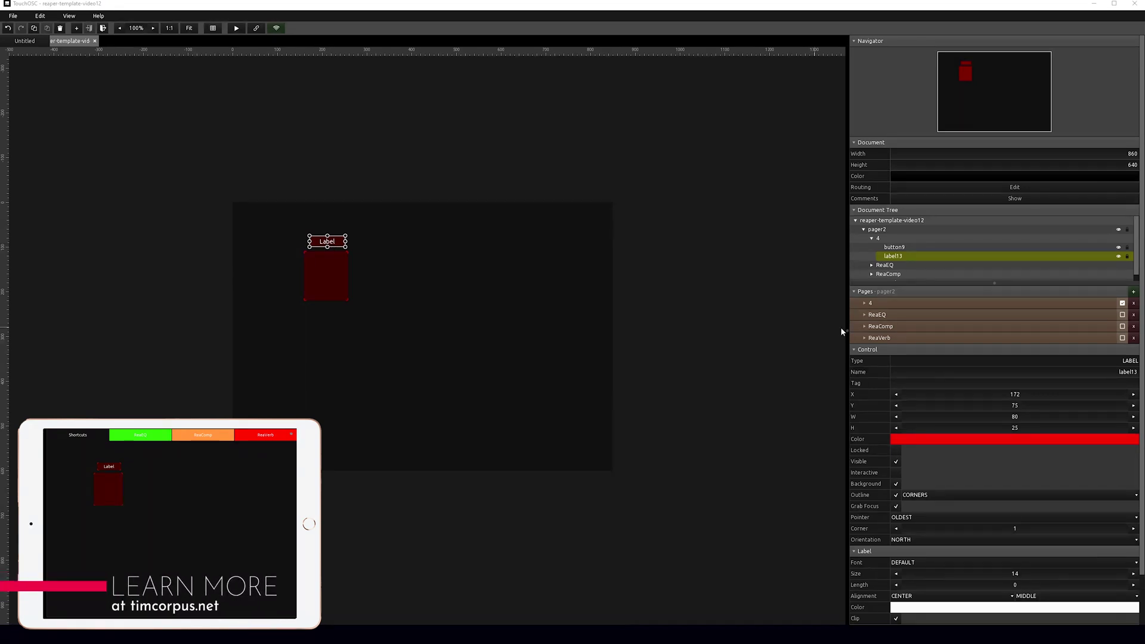
scroll(1083, 446, down, 3)
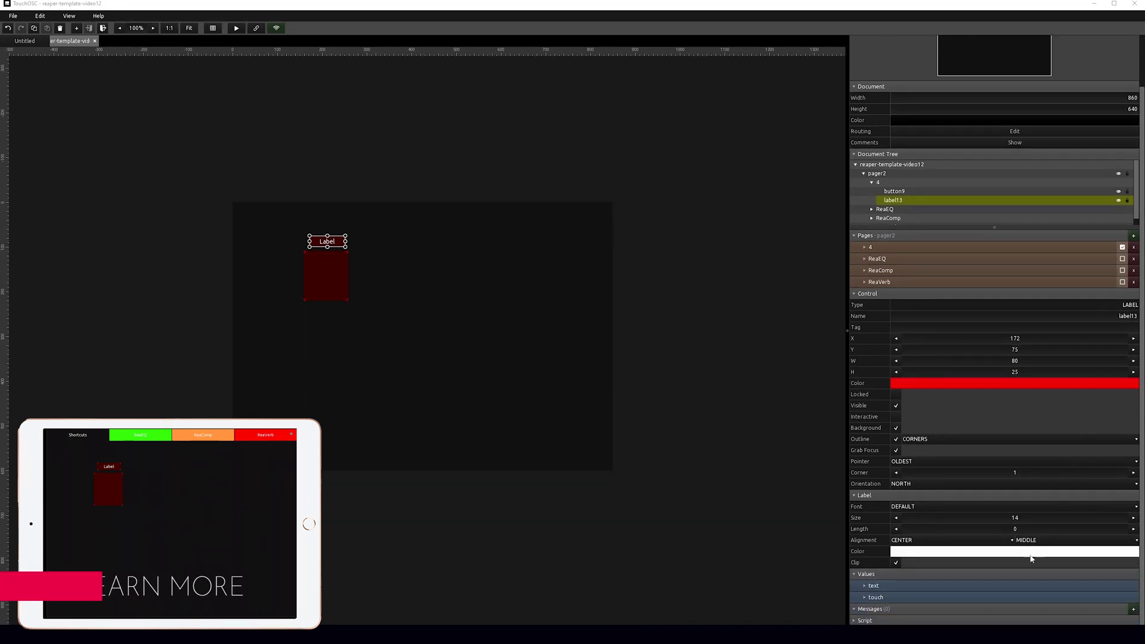
click(864, 586)
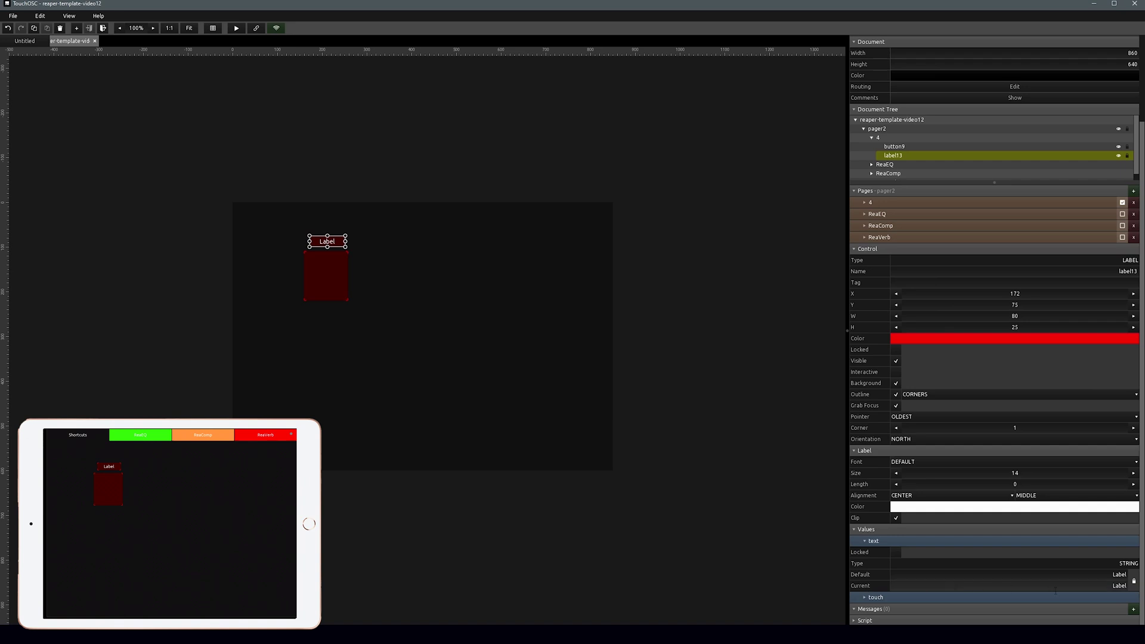
double_click(1100, 574)
text(Envel)
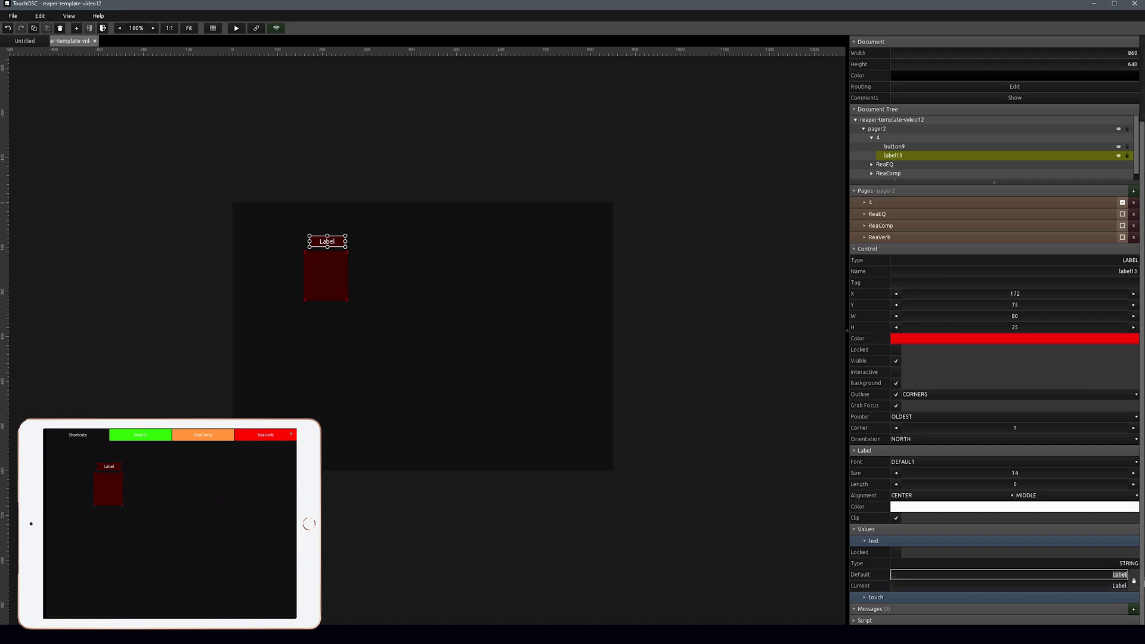
text(ope)
key(Return)
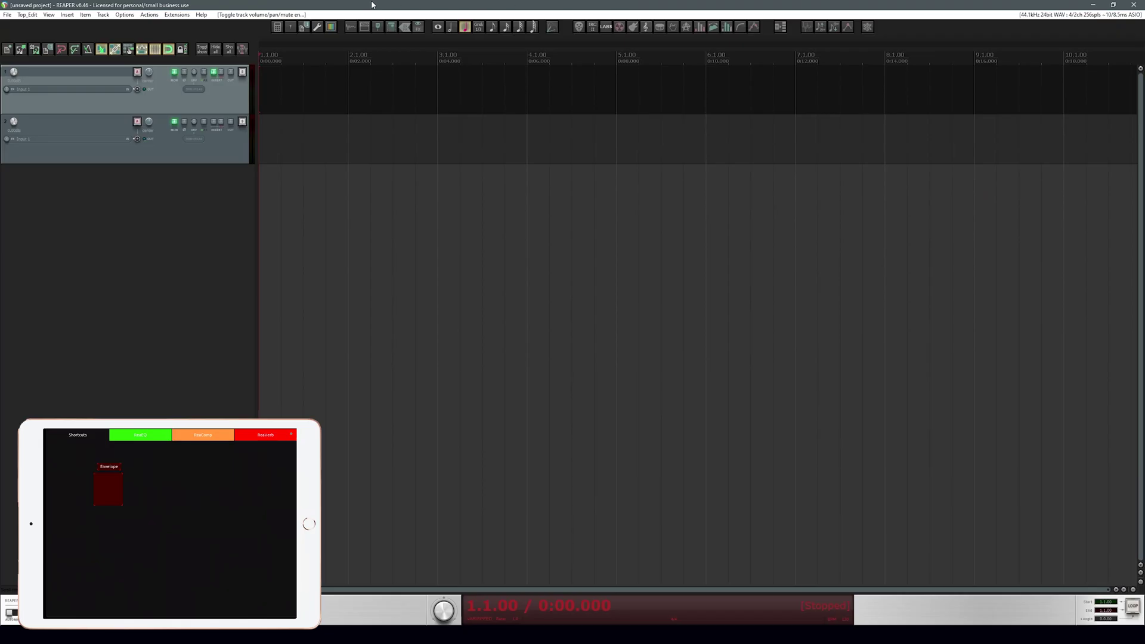
Filter REAPER's action list for 'envelop' and select Insert 4 envelope points at time selection.
click(149, 15)
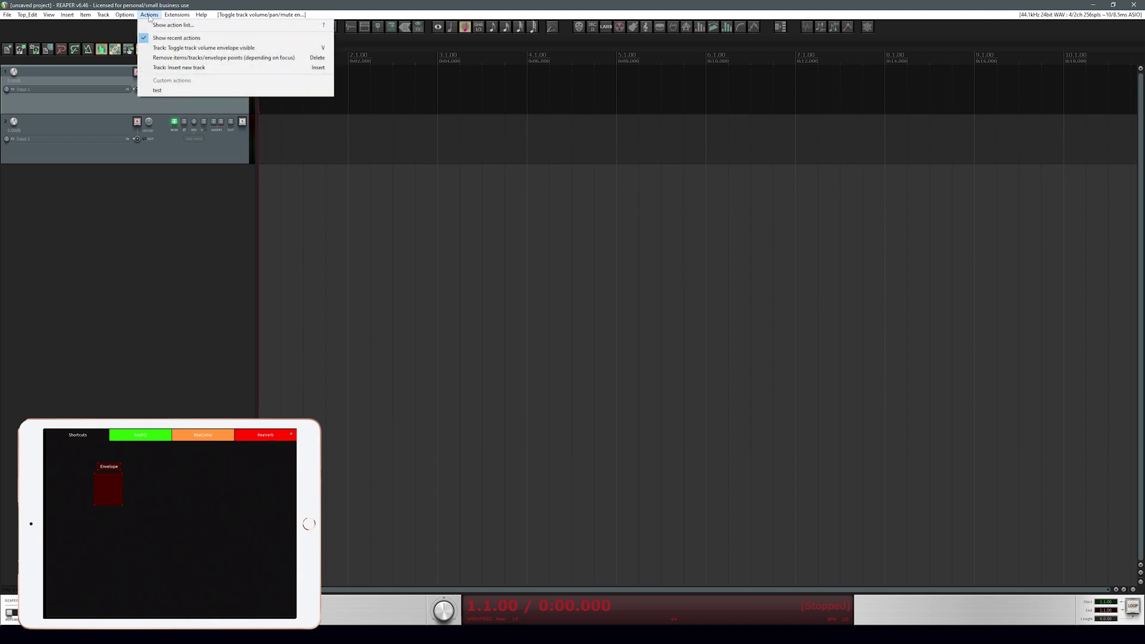
click(151, 25)
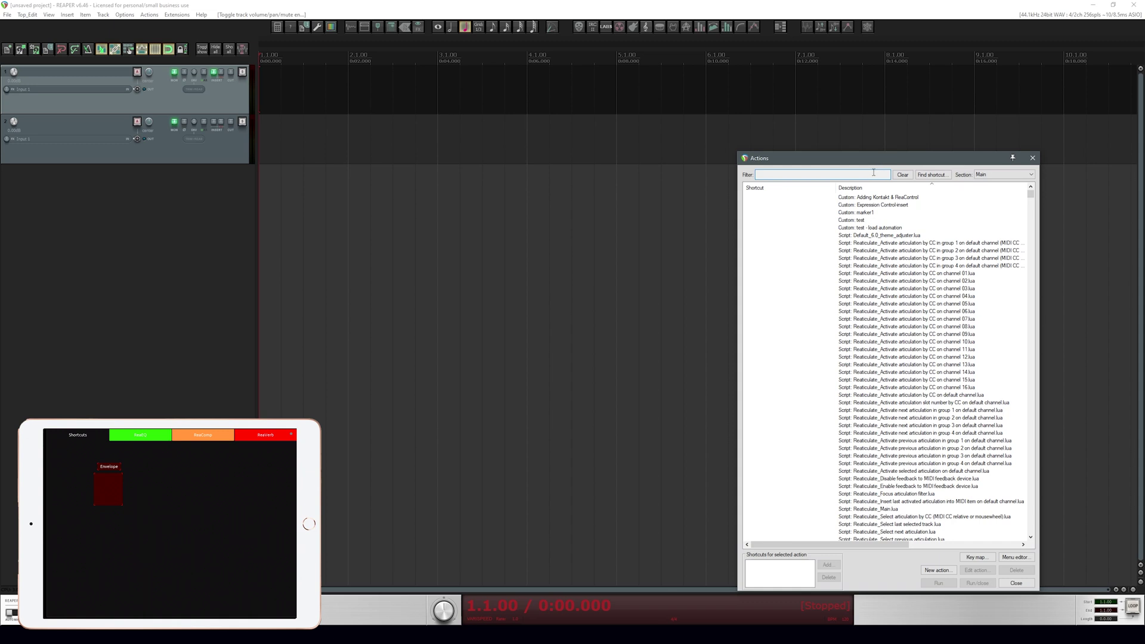
text(envelope)
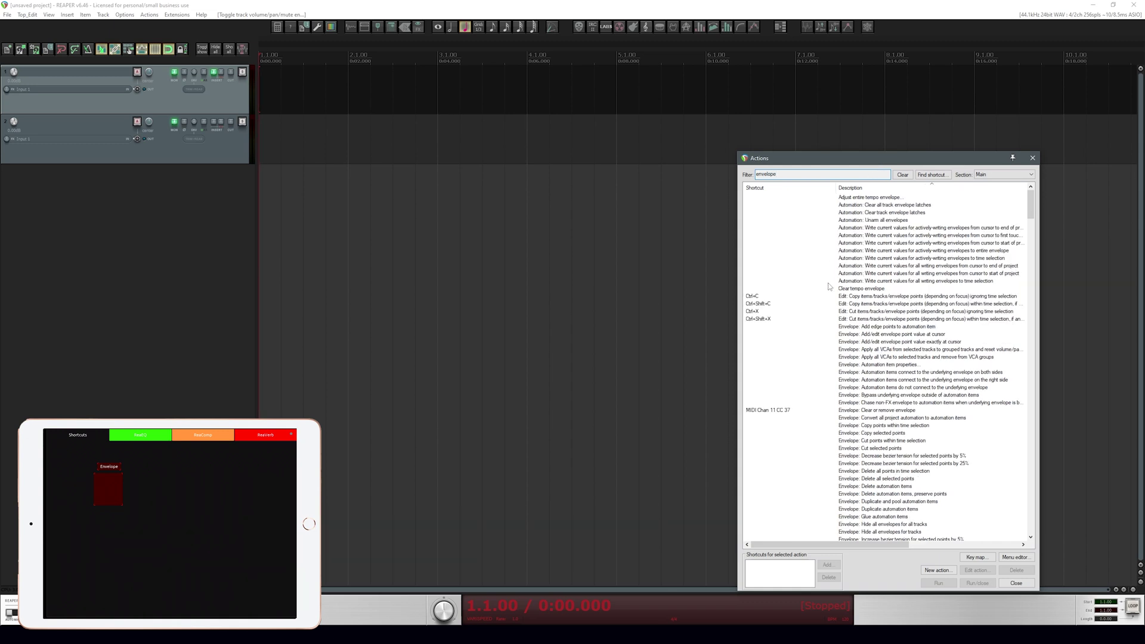
scroll(827, 286, down, 10)
click(848, 327)
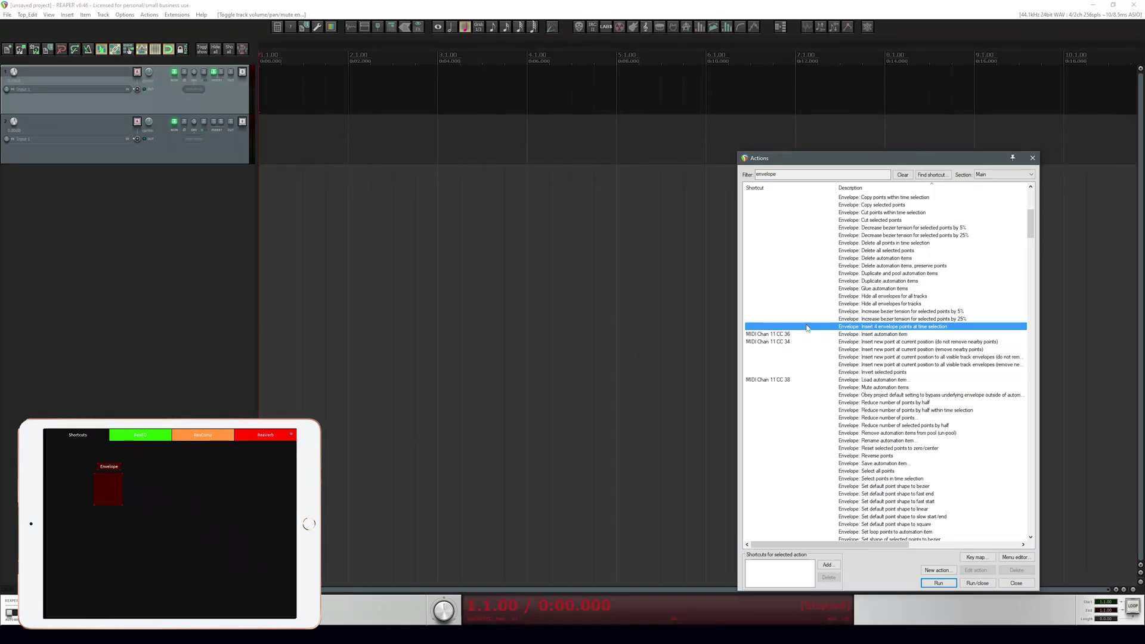
key(alt+Tab)
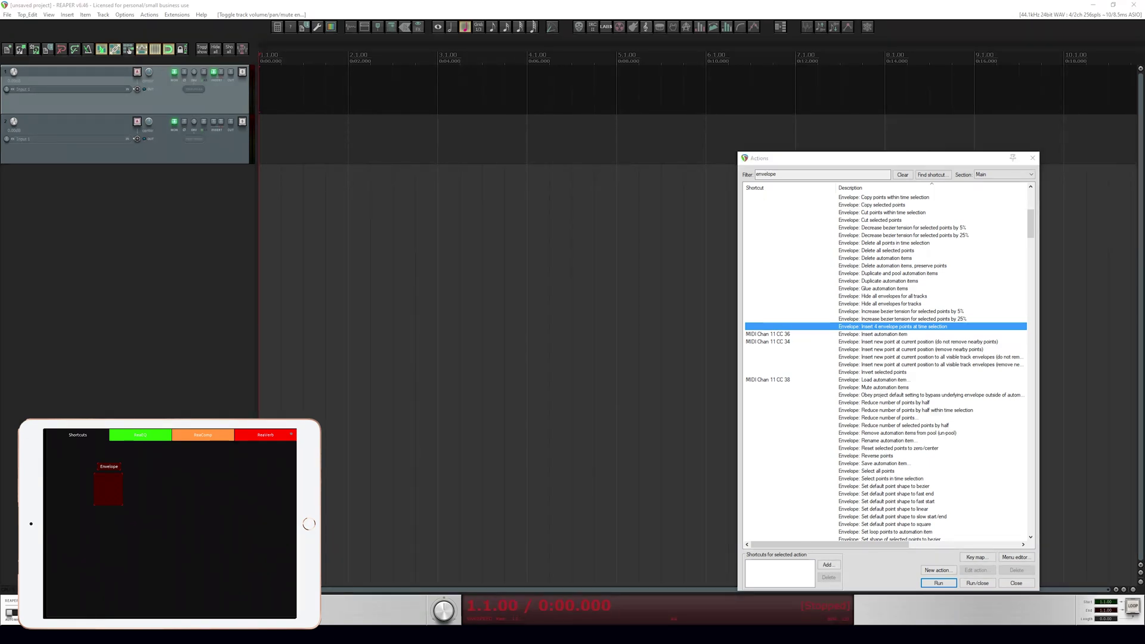
scroll(1067, 472, down, 2)
Replace the Envelope button's OSC message with MIDI channel 2, constant controller 40.
scroll(1072, 482, down, 2)
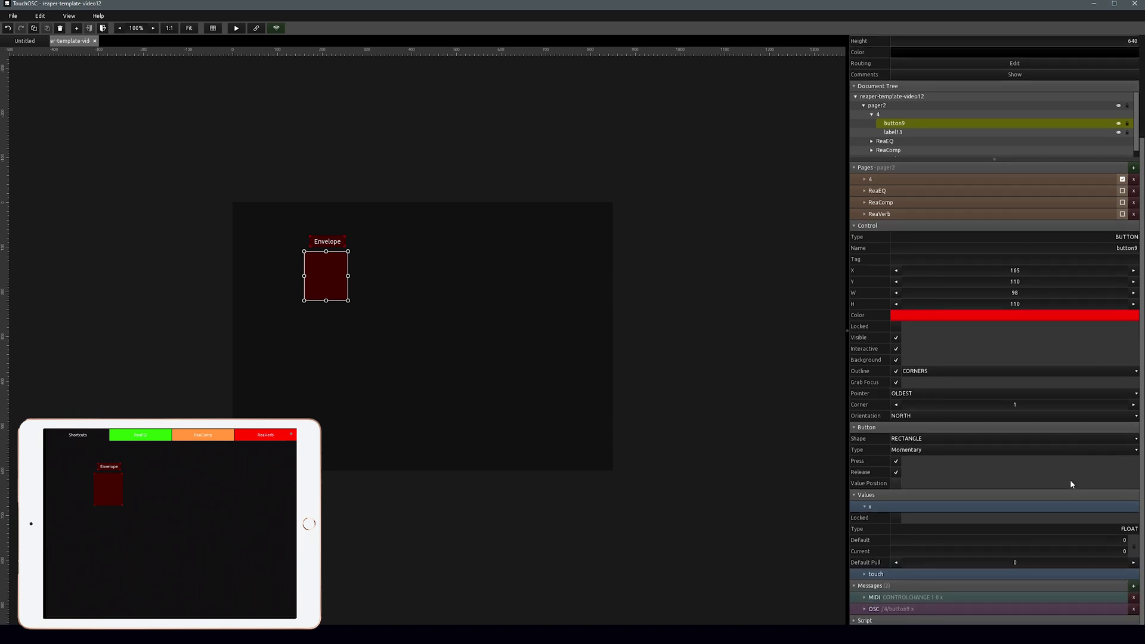
click(1135, 609)
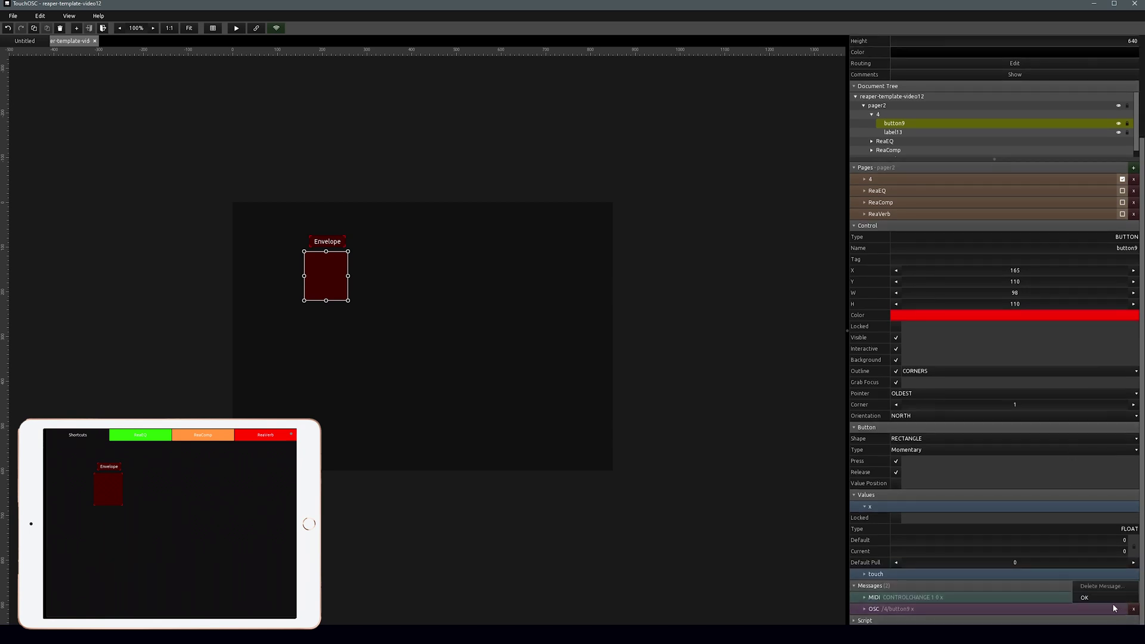
click(866, 609)
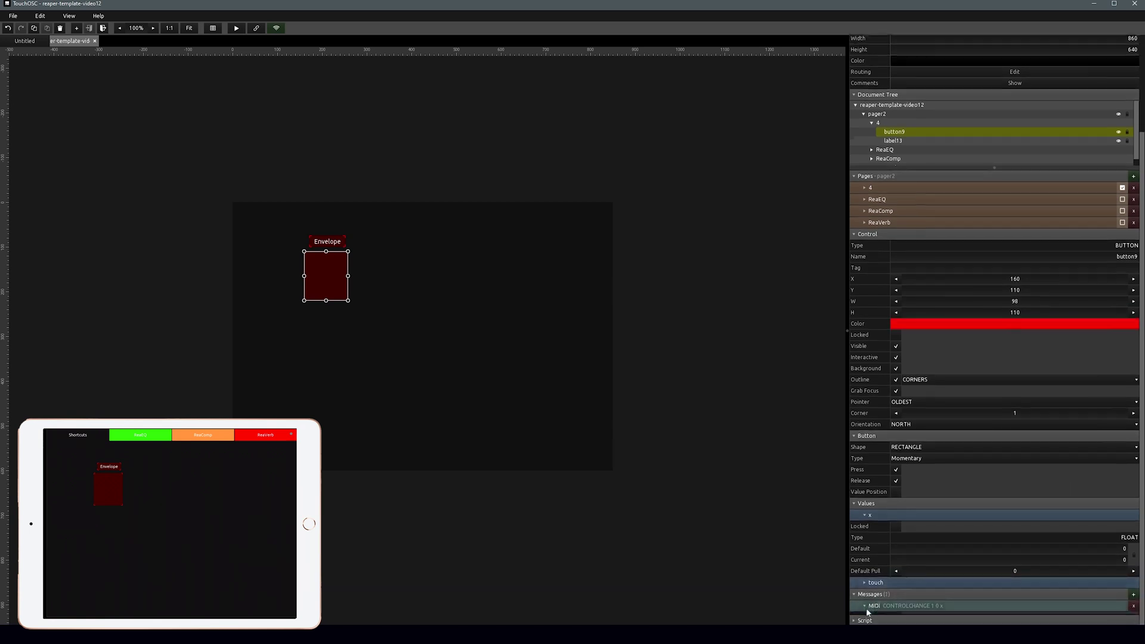
scroll(938, 578, down, 5)
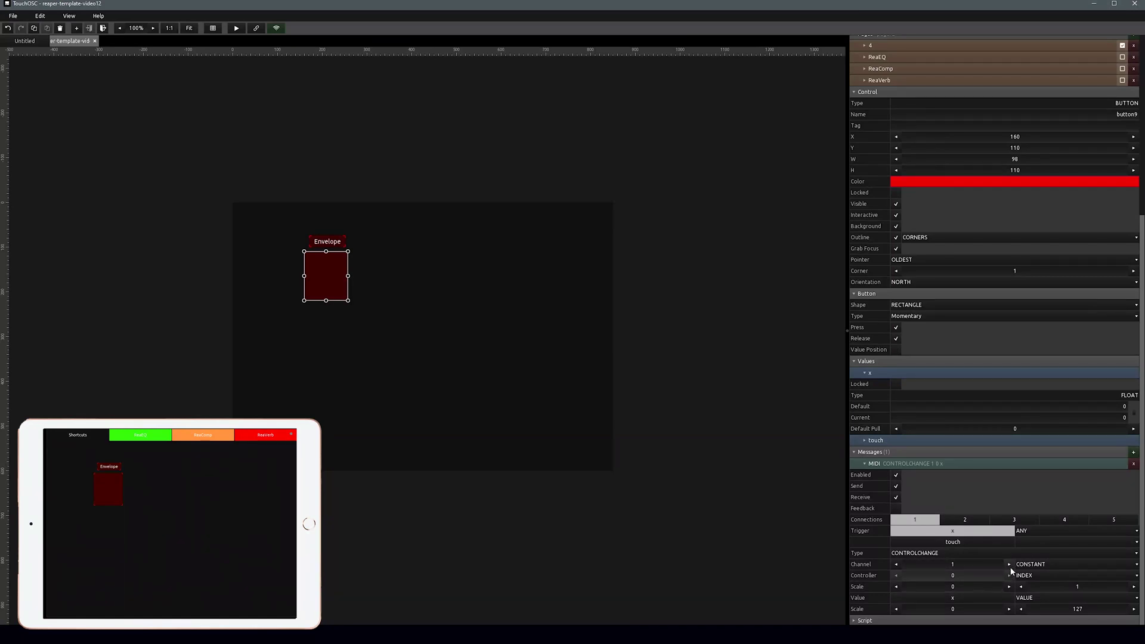
click(1050, 576)
click(1050, 585)
double_click(953, 587)
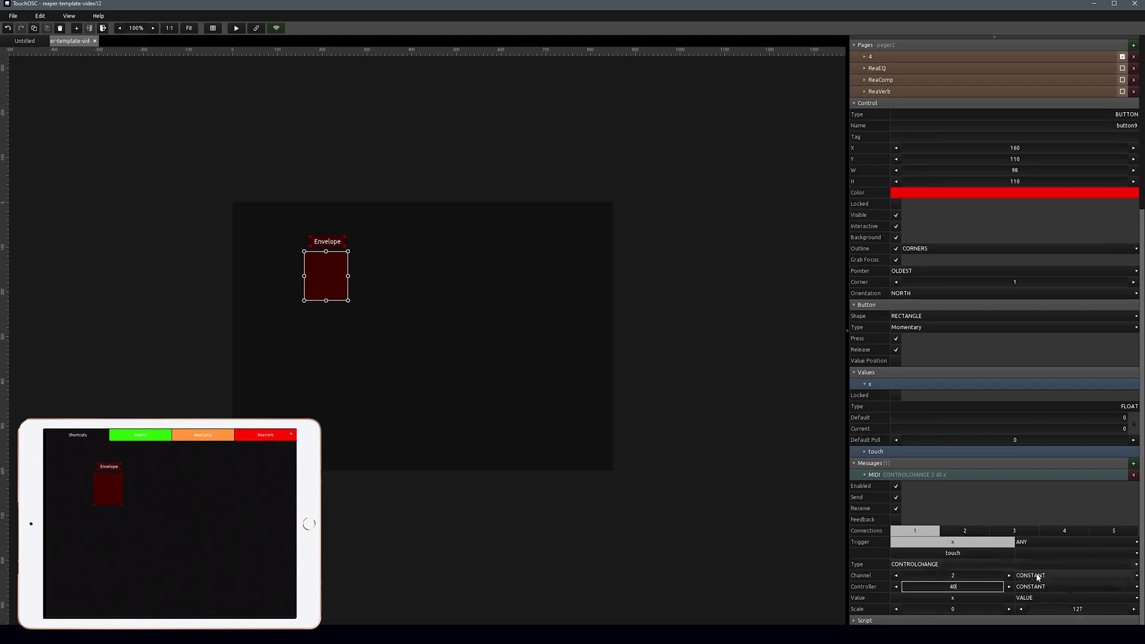
Show the pager with its four tabs, then select the Insert 4 envelope points action in REAPER.
click(731, 285)
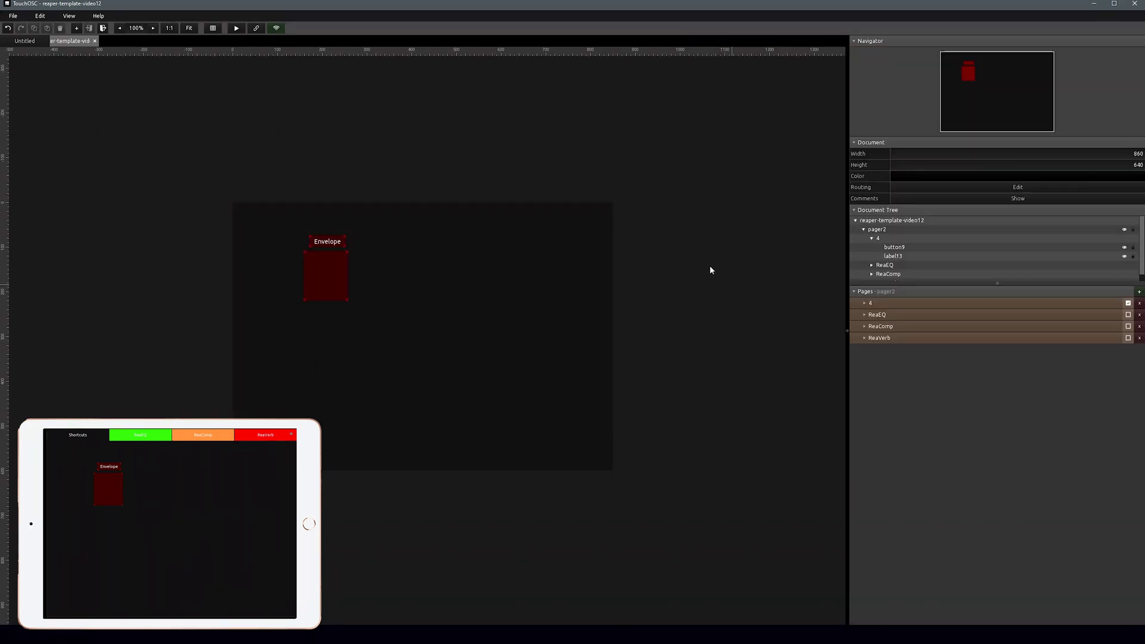
click(789, 160)
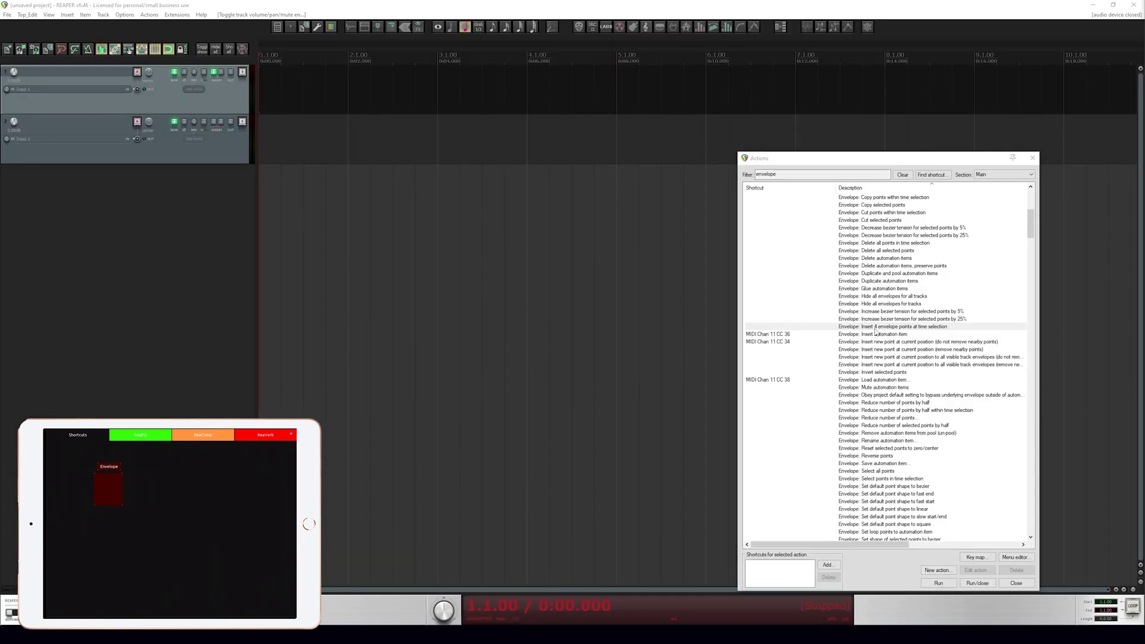
click(877, 328)
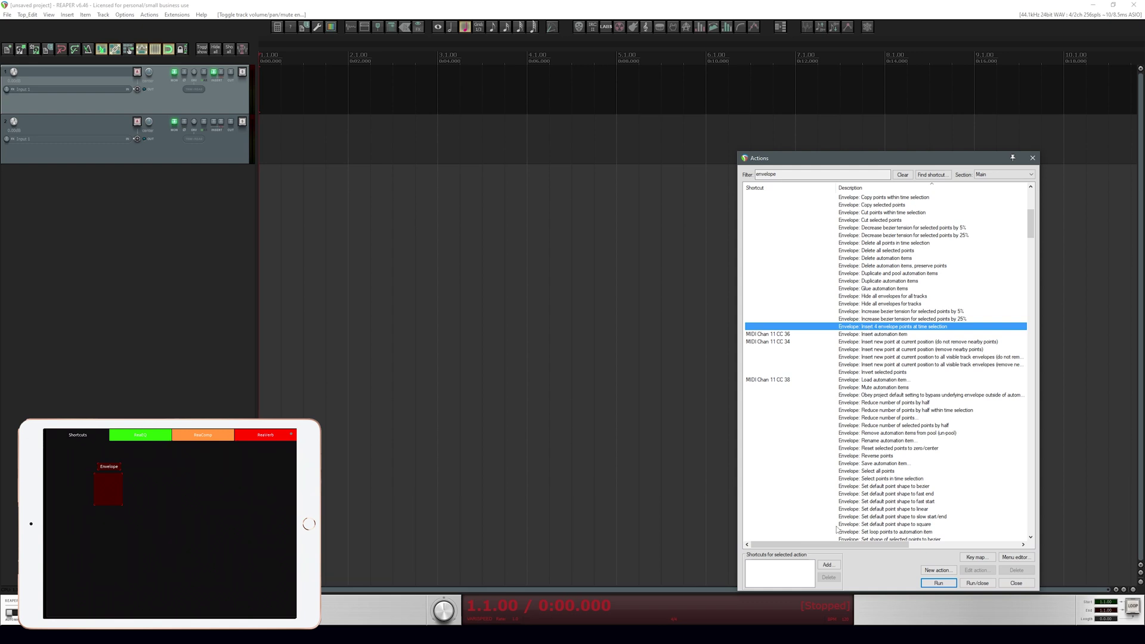
Assign the MIDI Chan 2 CC 40 shortcut to Insert 4 envelope points and close the Actions list.
click(827, 565)
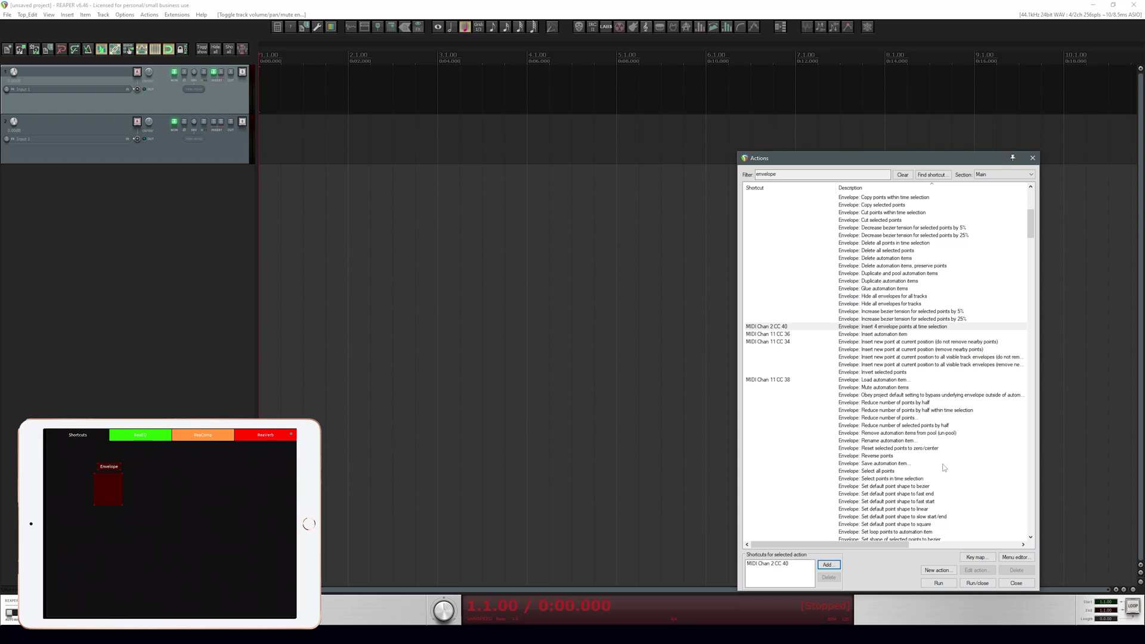
click(1016, 584)
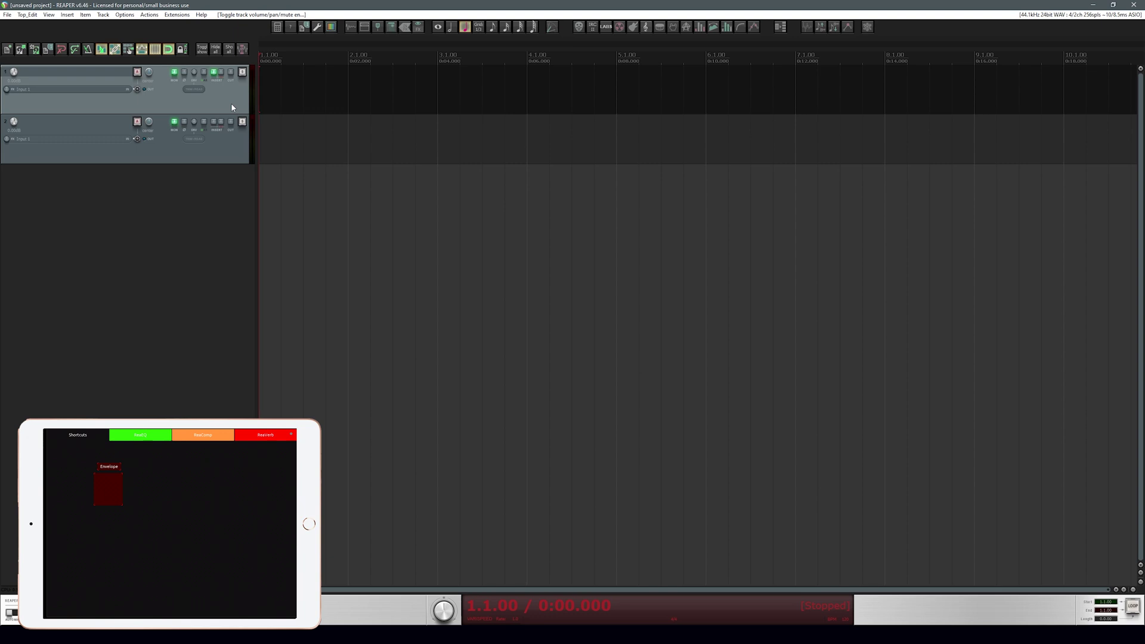
Show track 1's volume envelope and lower it across a bar 3 to 5 time selection.
key(v)
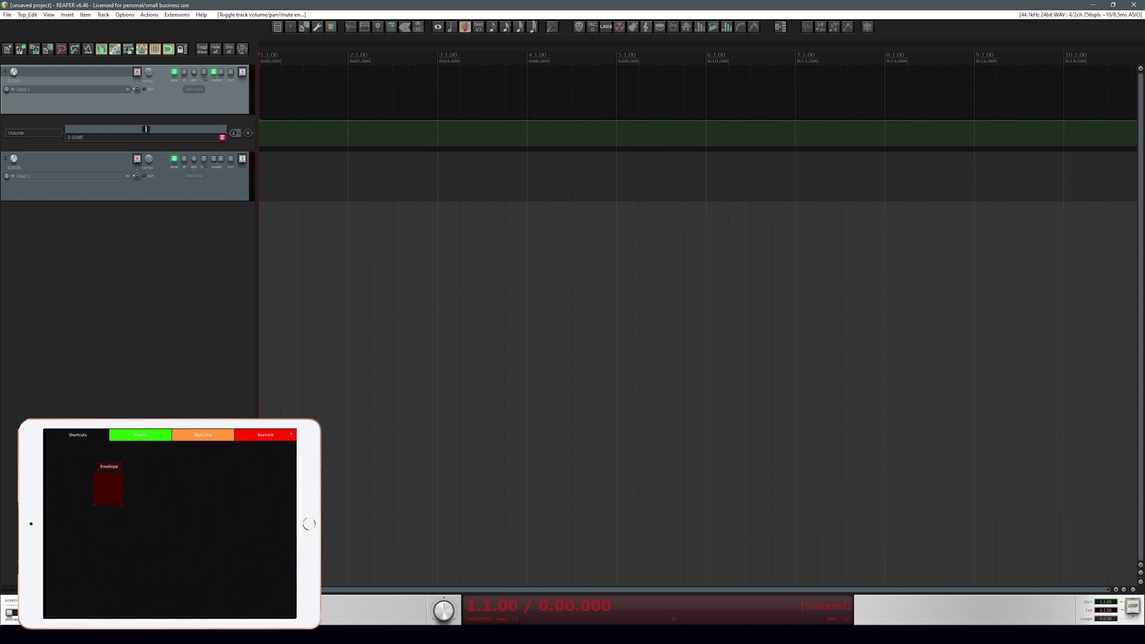
drag(439, 68, 615, 67)
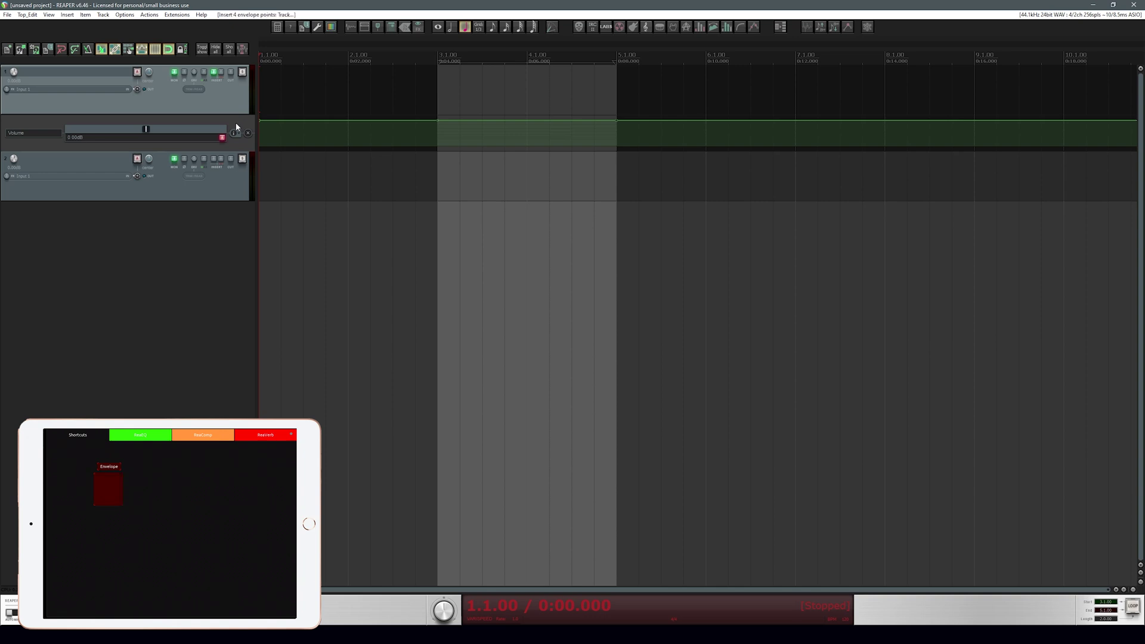
drag(505, 124, 509, 173)
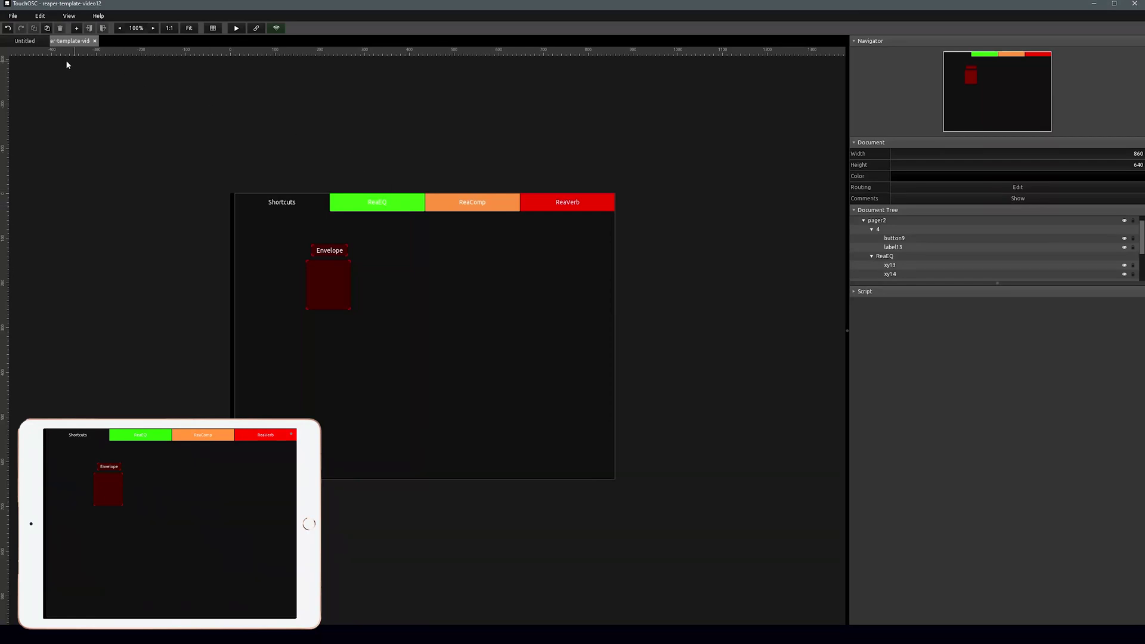
Add a button below the ReaEQ tab and colour it a mostly transparent green.
click(76, 28)
click(85, 63)
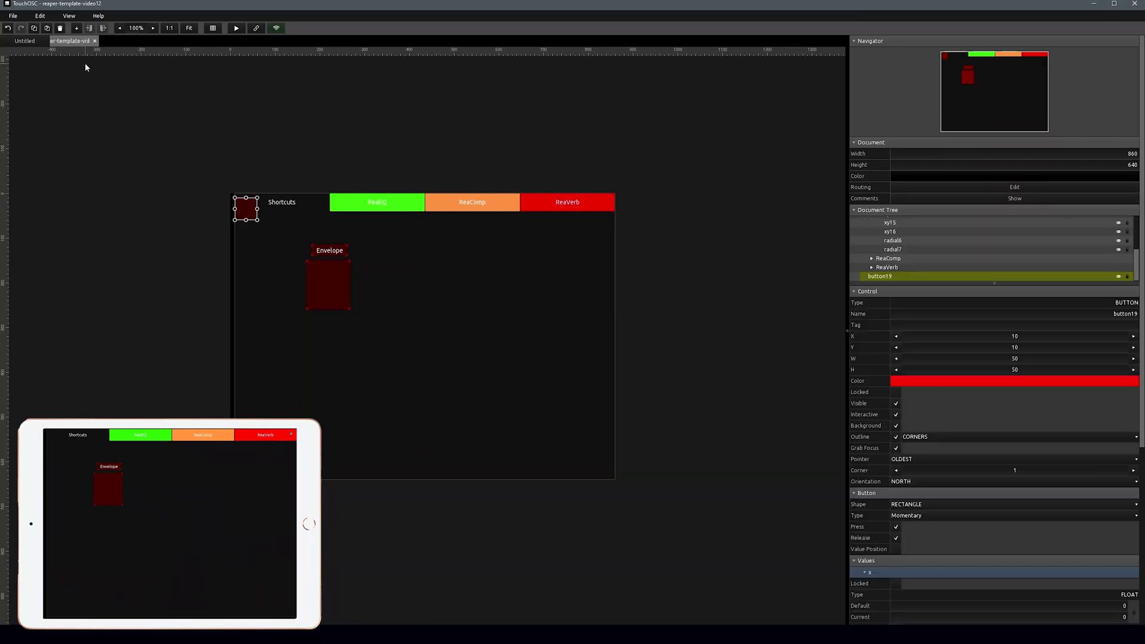
drag(243, 217, 377, 236)
click(905, 382)
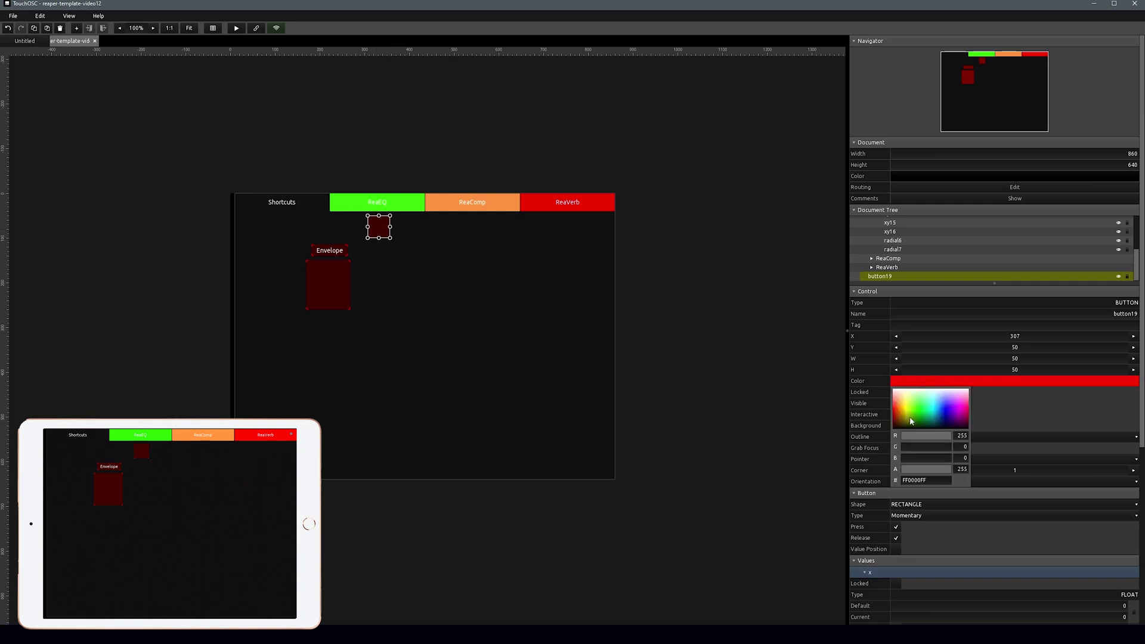
drag(907, 417, 914, 421)
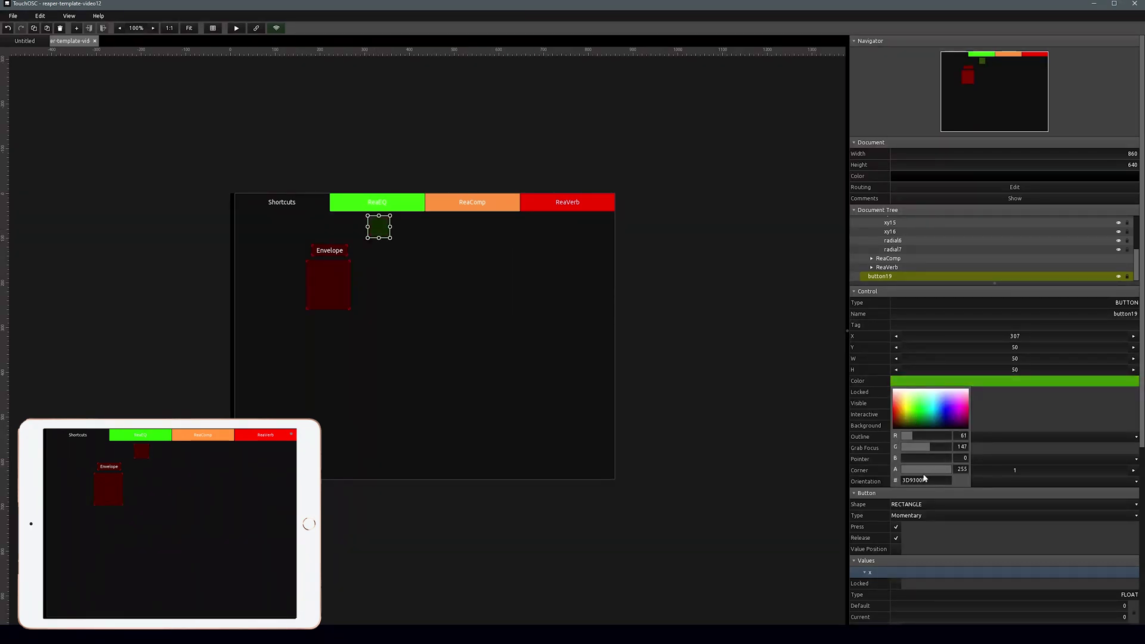
drag(949, 469, 910, 473)
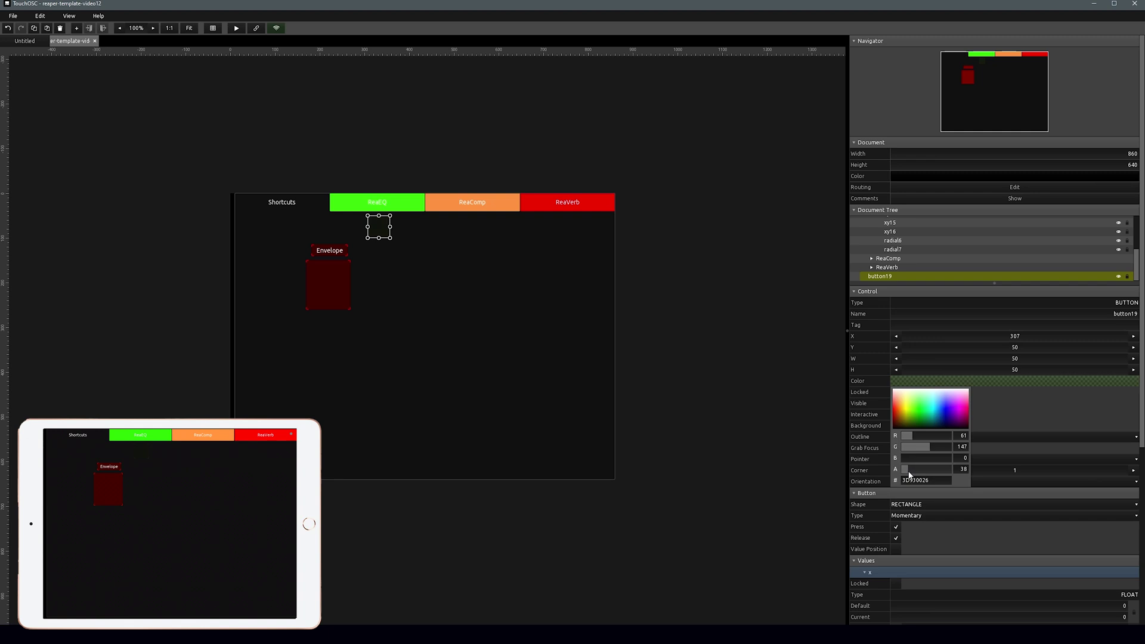
click(738, 295)
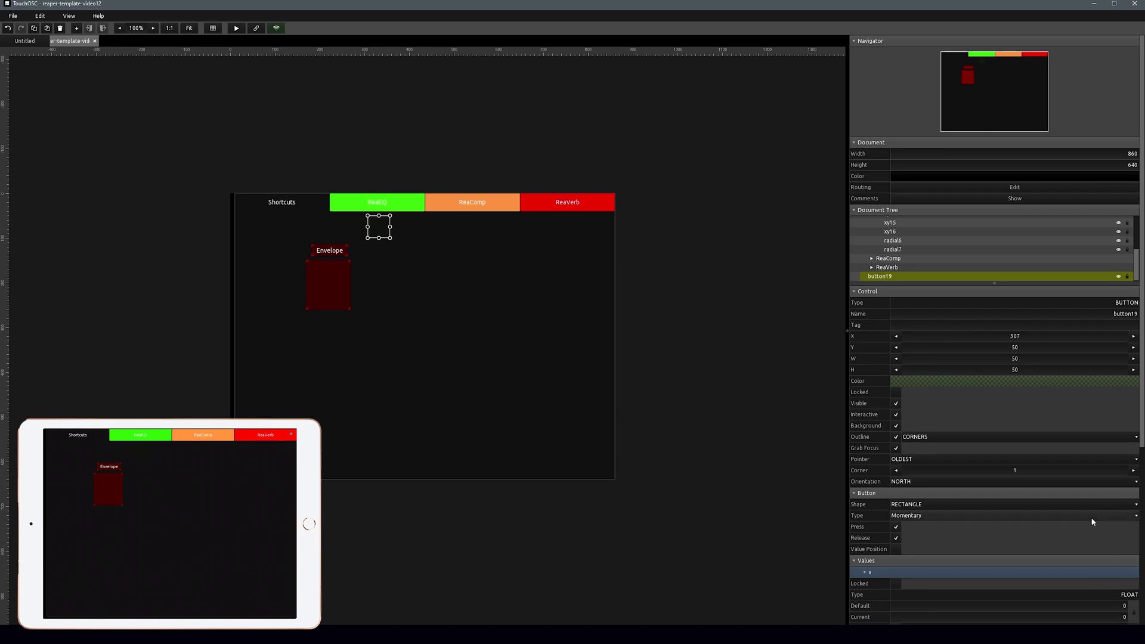
Replace its OSC message with MIDI channel 2, constant controller 41.
scroll(1093, 521, down, 5)
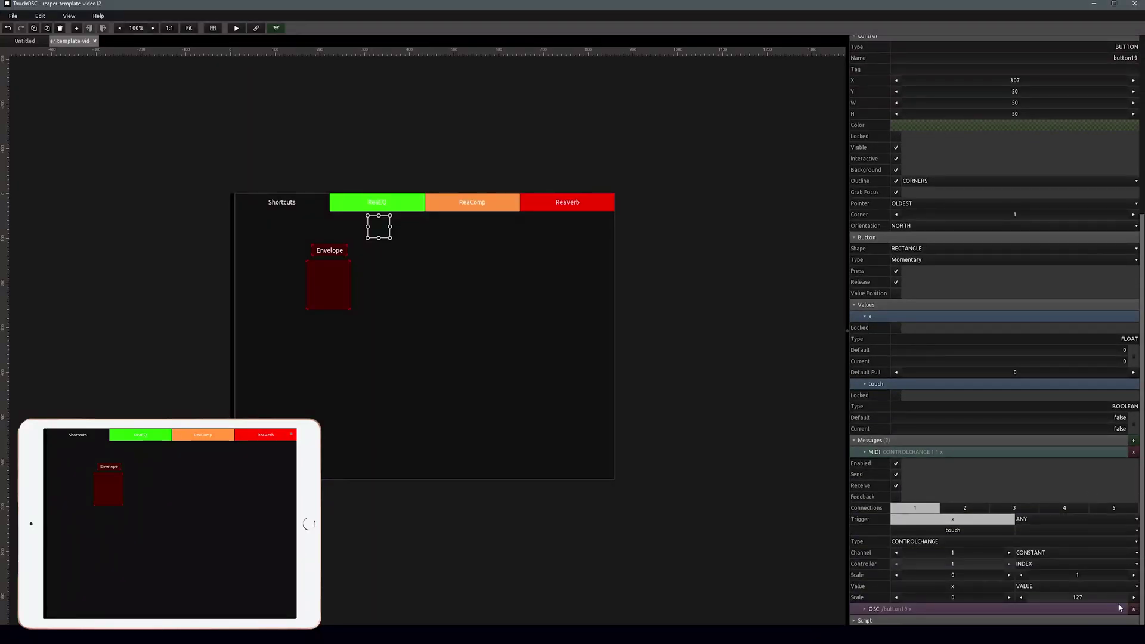
click(1134, 619)
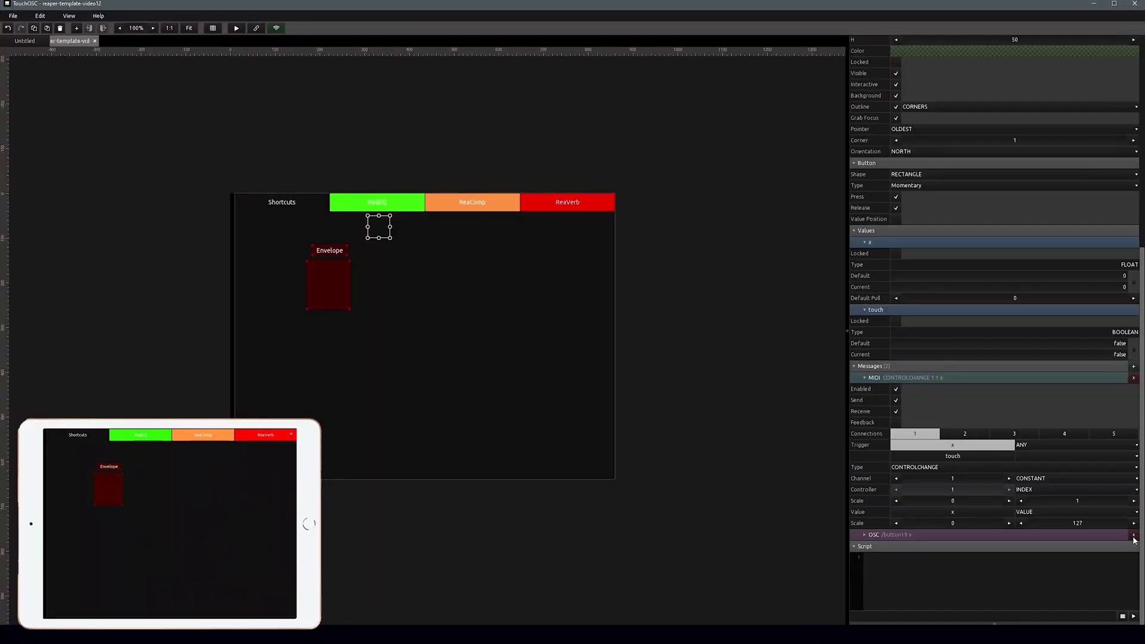
click(1134, 535)
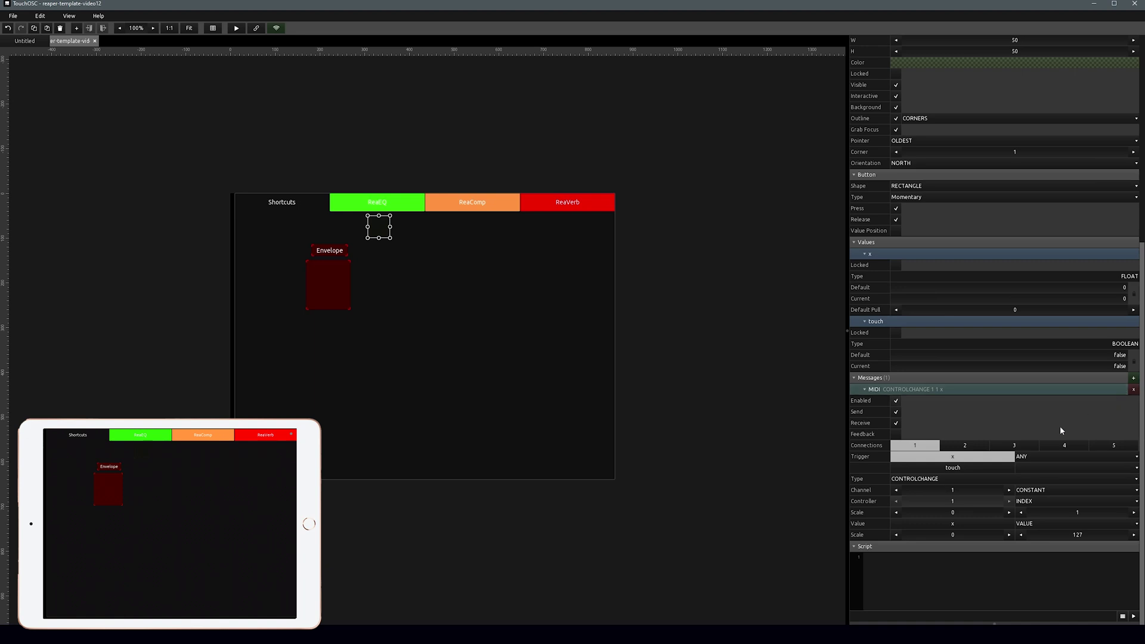
click(1009, 489)
click(1048, 501)
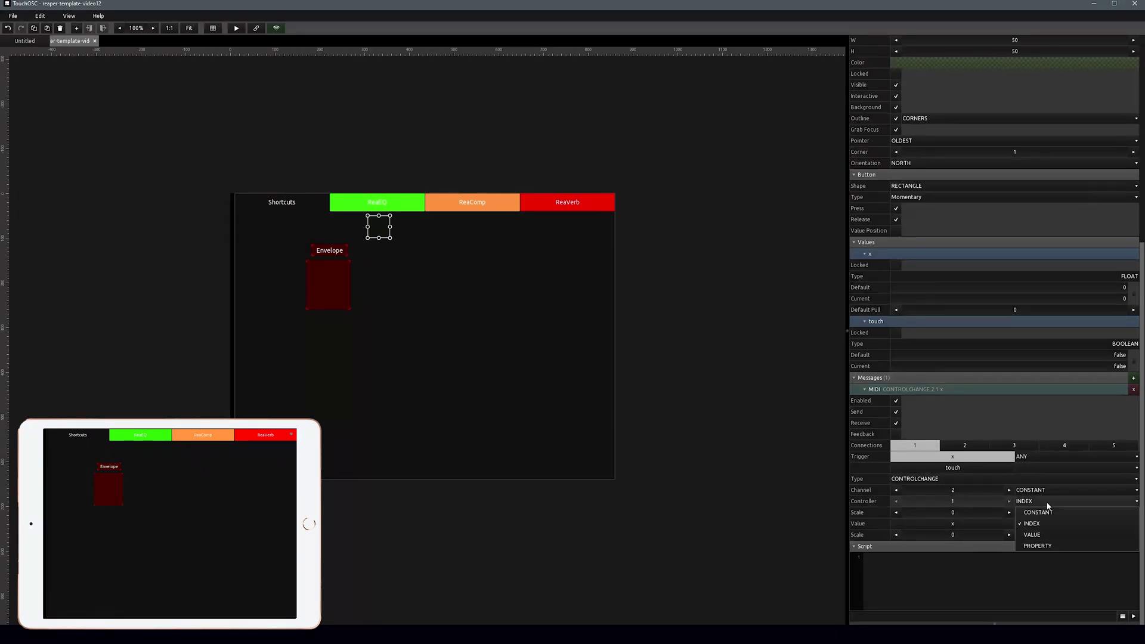
click(1049, 512)
click(969, 514)
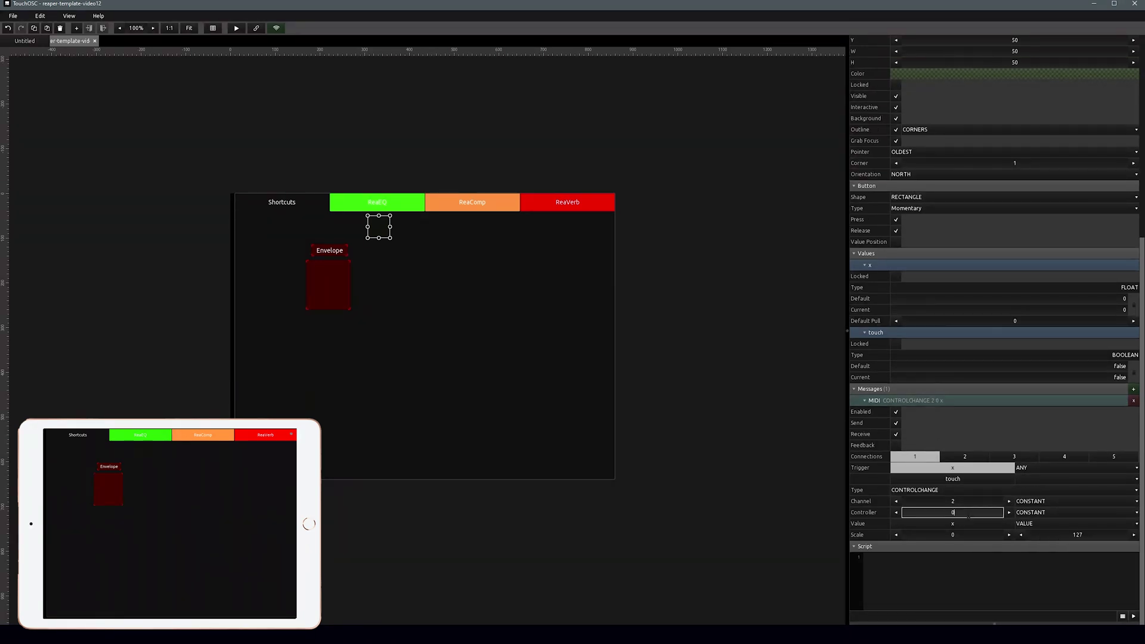
text(41)
Make the button a Toggle Press switch that sends its message only on RISE.
scroll(1004, 517, up, 3)
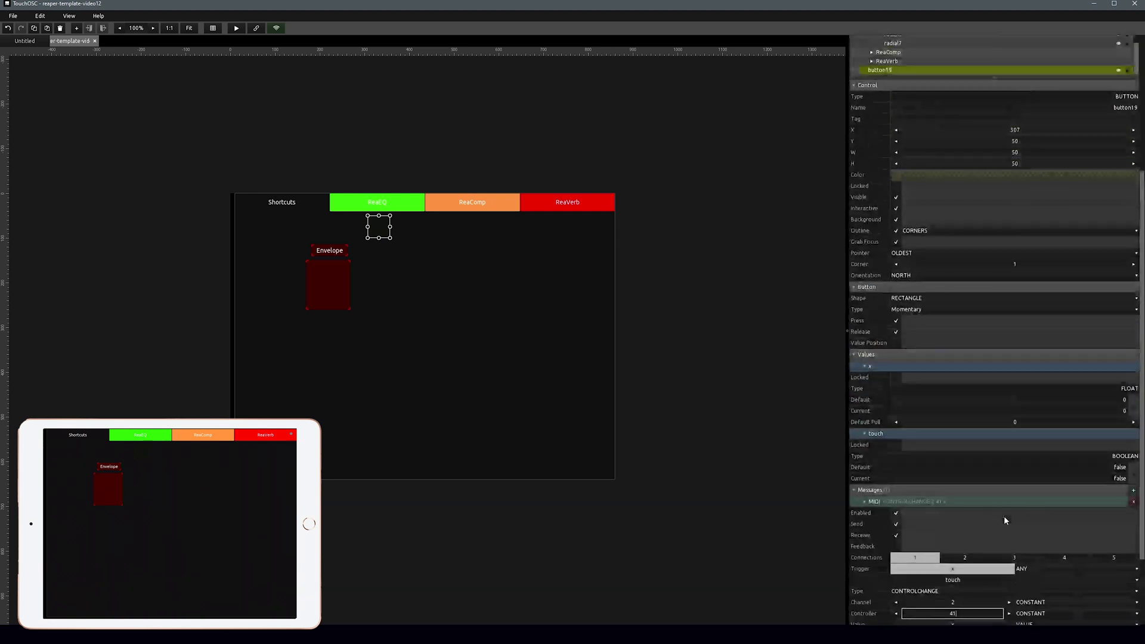
scroll(1003, 516, up, 4)
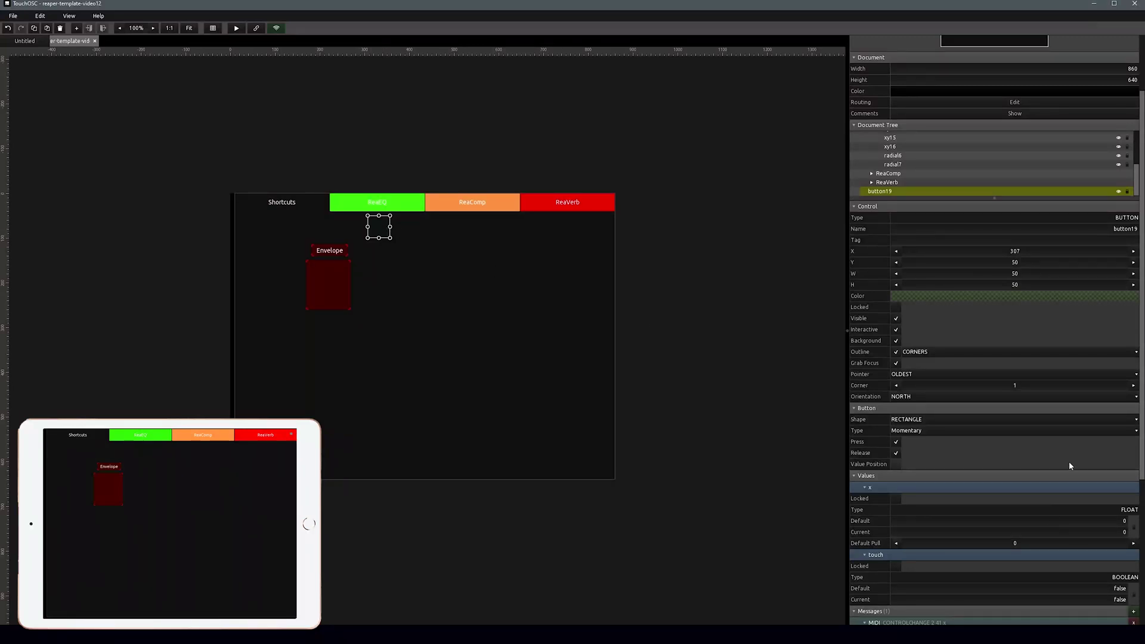
scroll(963, 421, down, 1)
click(962, 428)
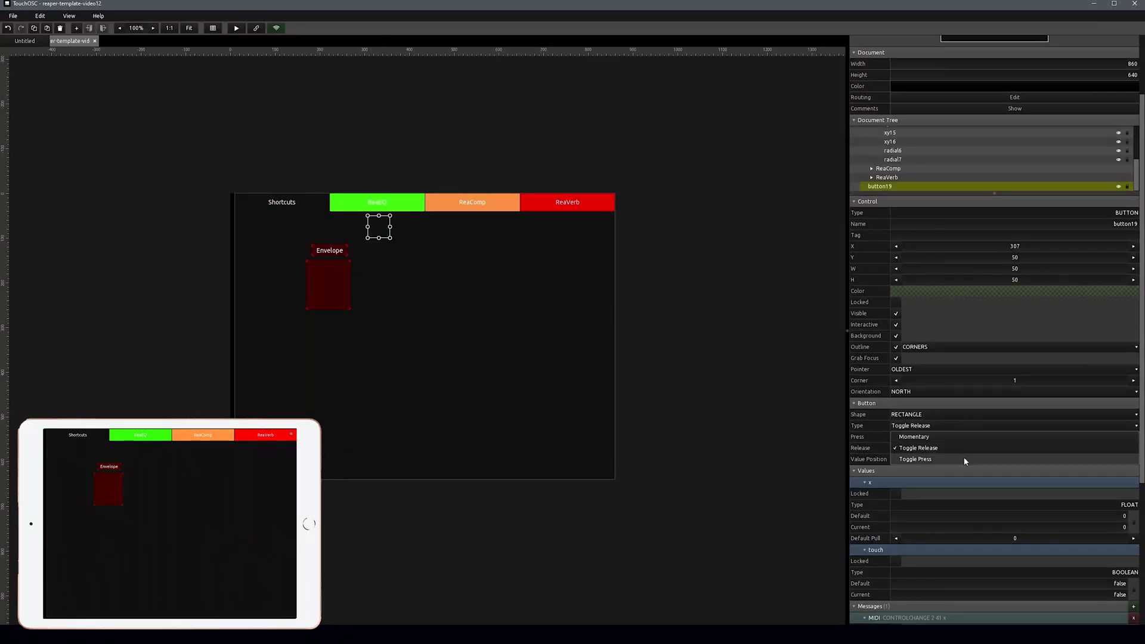
click(964, 458)
scroll(964, 464, down, 5)
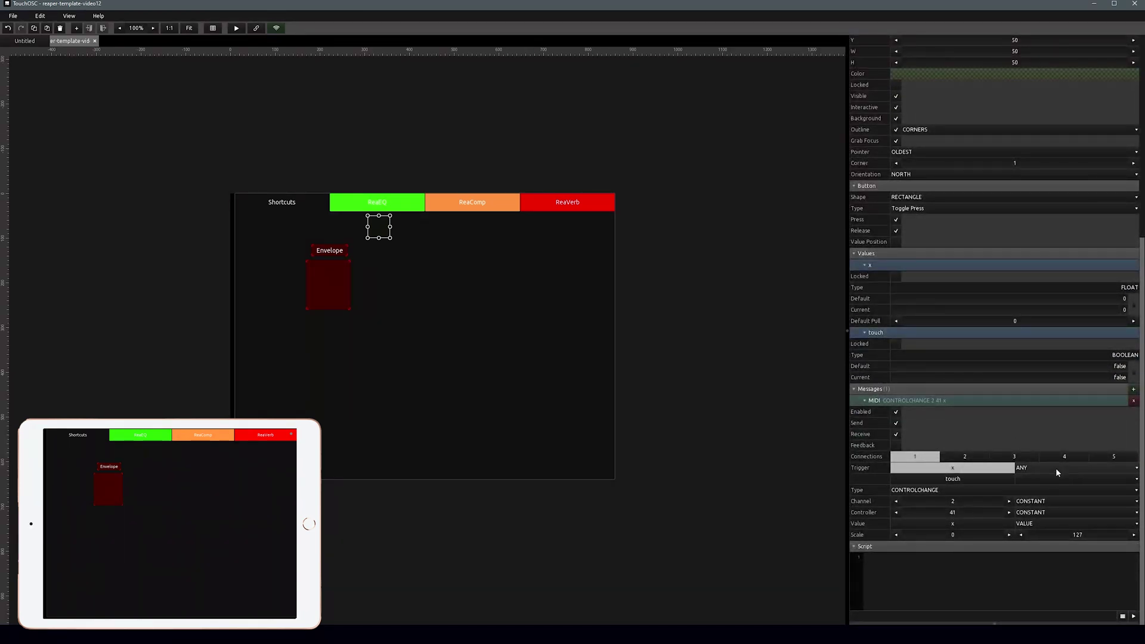
click(1056, 467)
click(1059, 492)
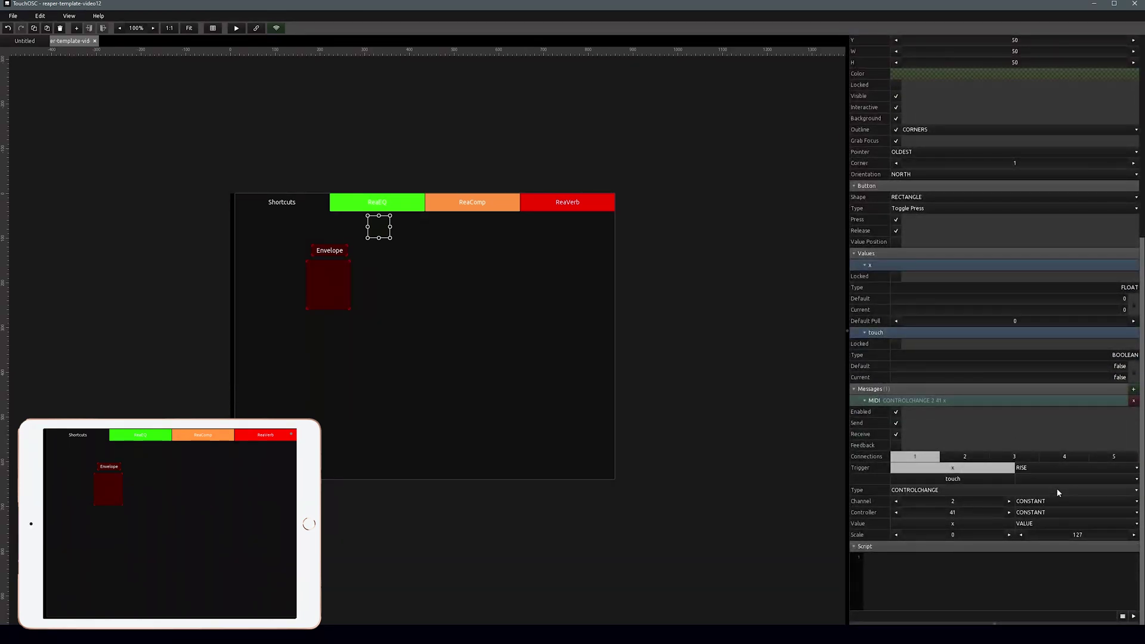
click(716, 209)
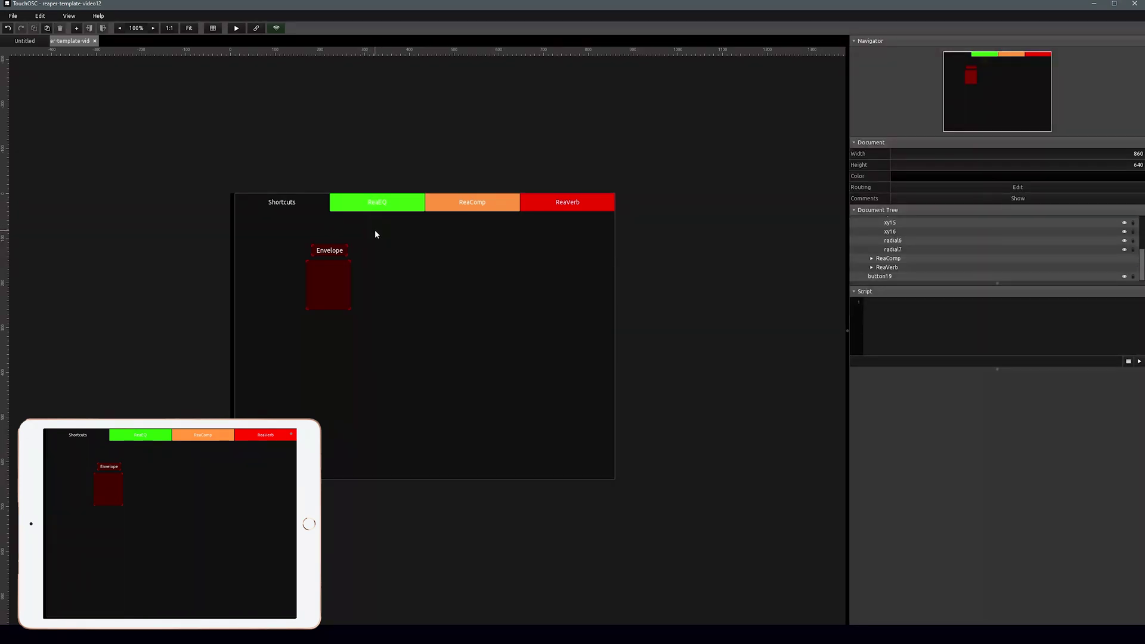
Bind MIDI Chan 2 CC 41 to the SWS/S&M Float FX 1 for selected tracks action.
key(alt+Tab)
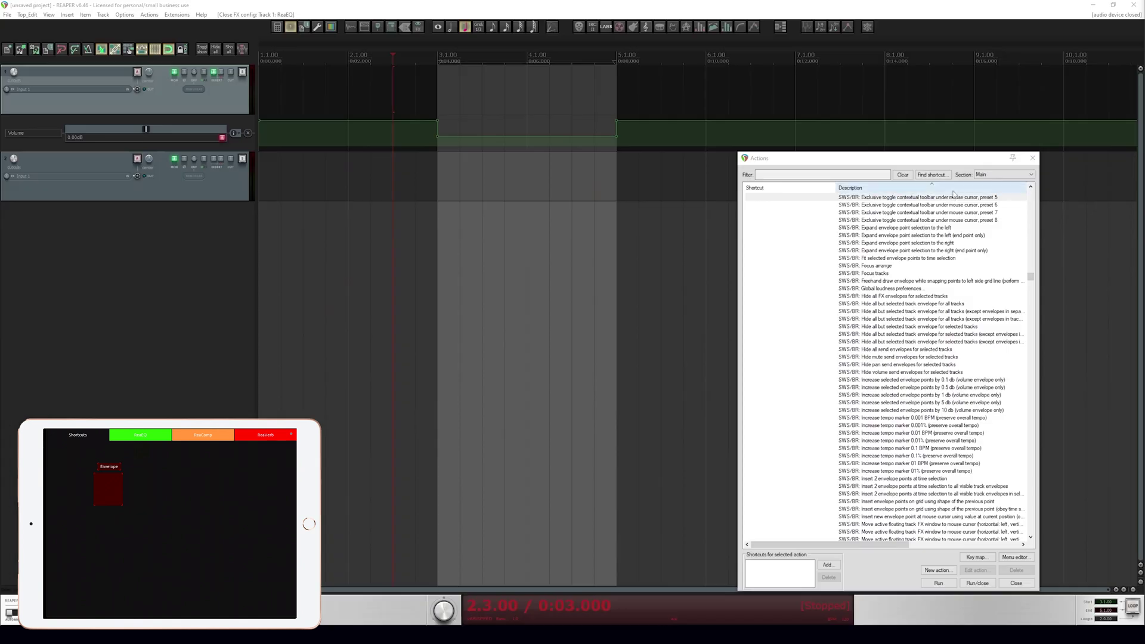
click(817, 175)
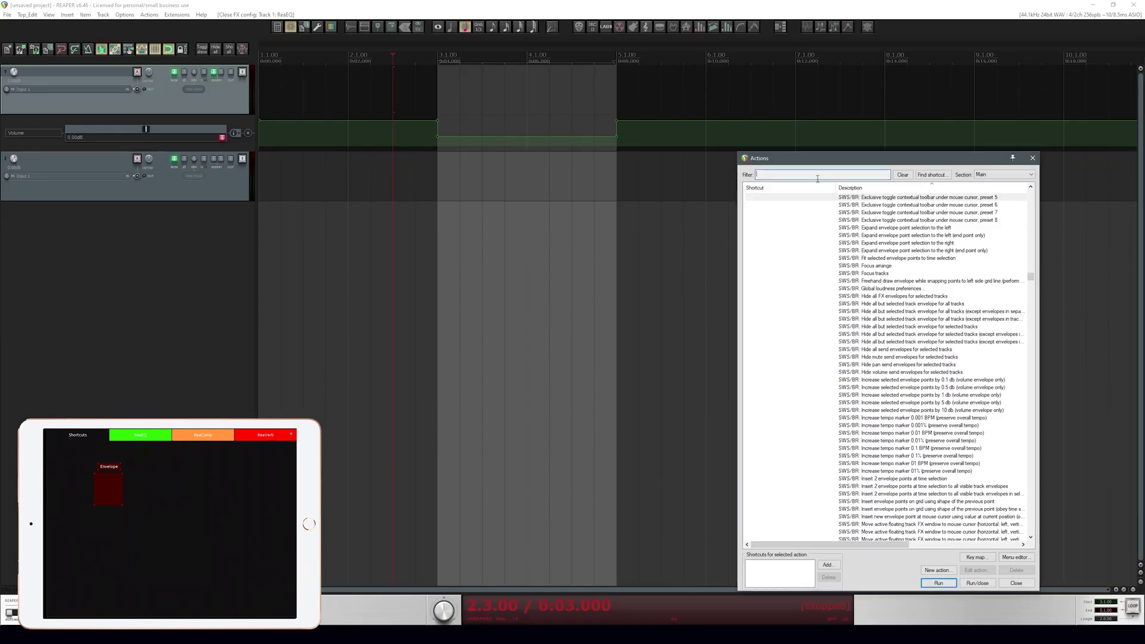
text(sws float)
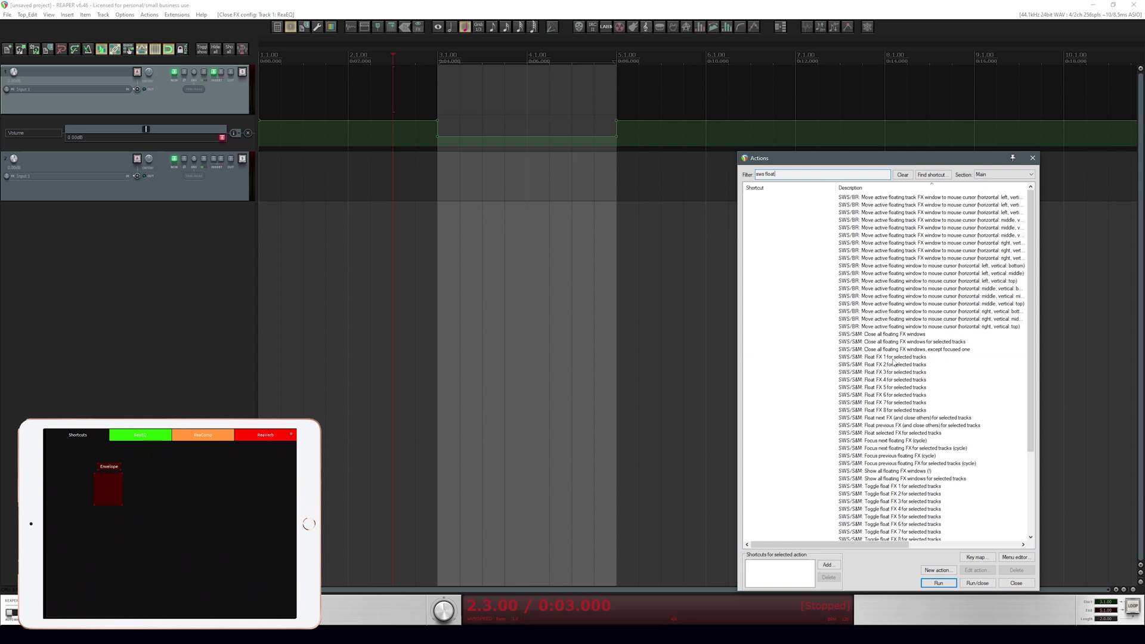
click(891, 357)
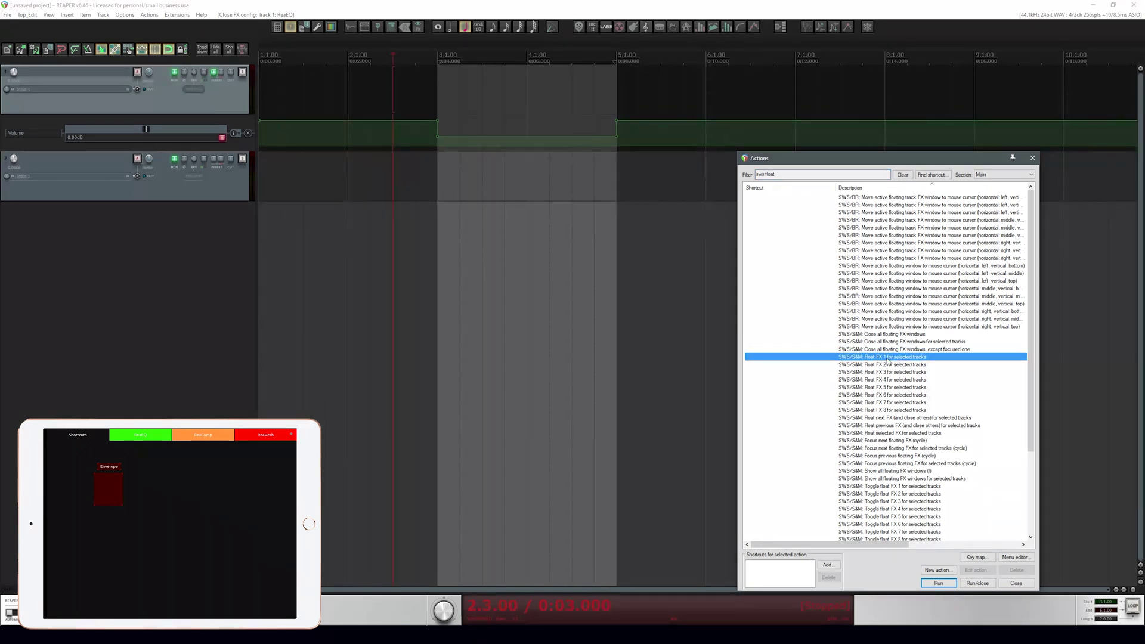
click(827, 565)
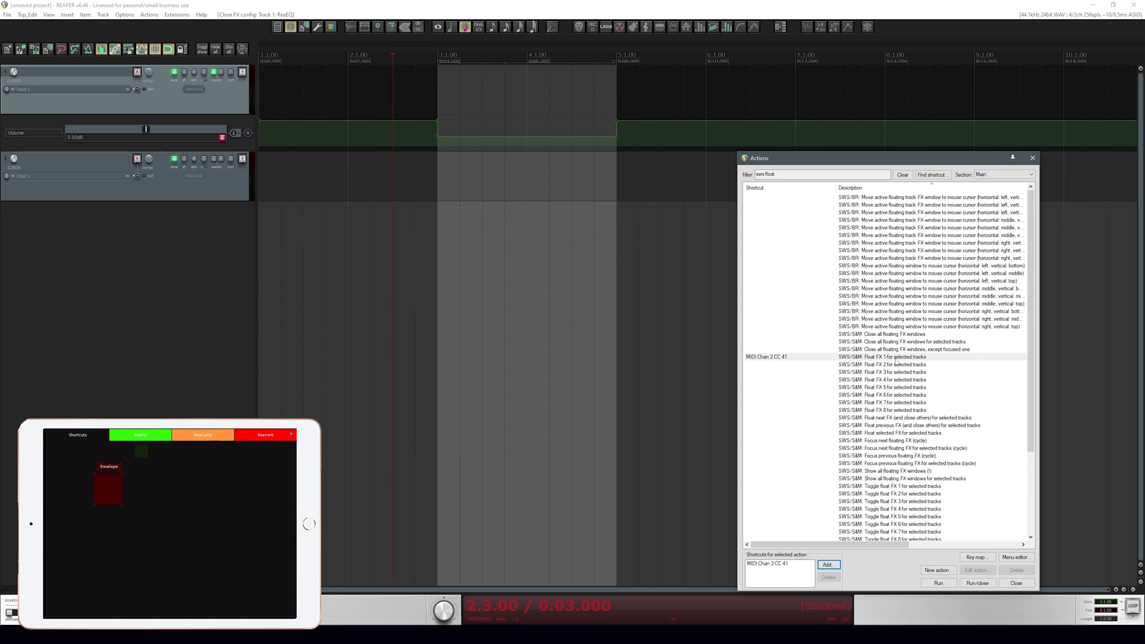
Filter actions for 'close fx' and select Open/close UI for FX #1 on last touched track.
click(775, 174)
text(close fx)
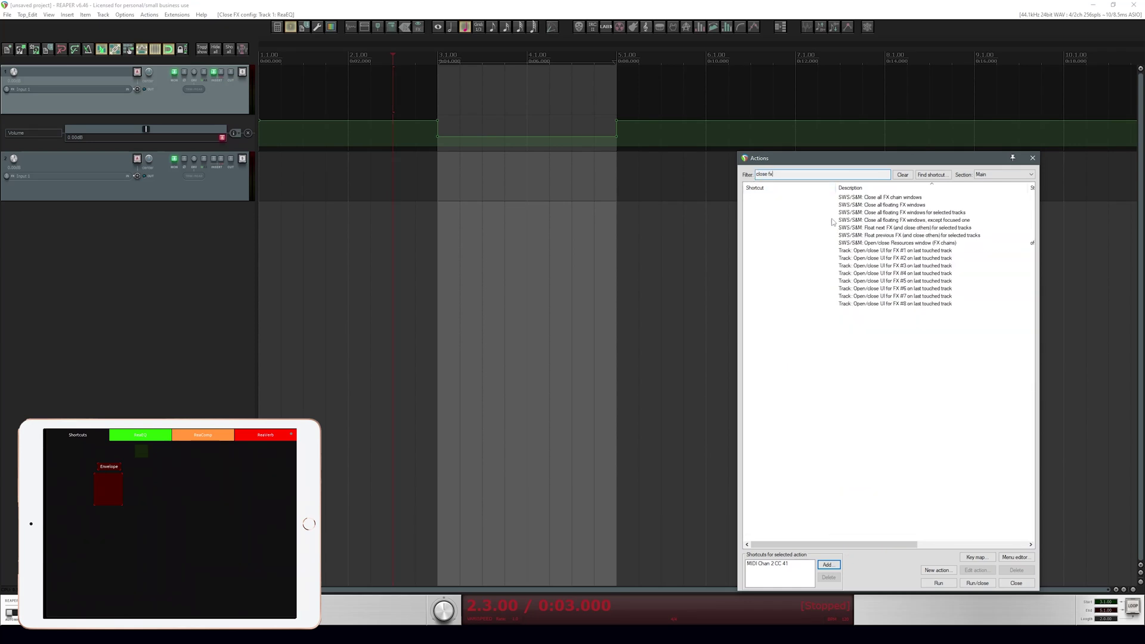
click(858, 252)
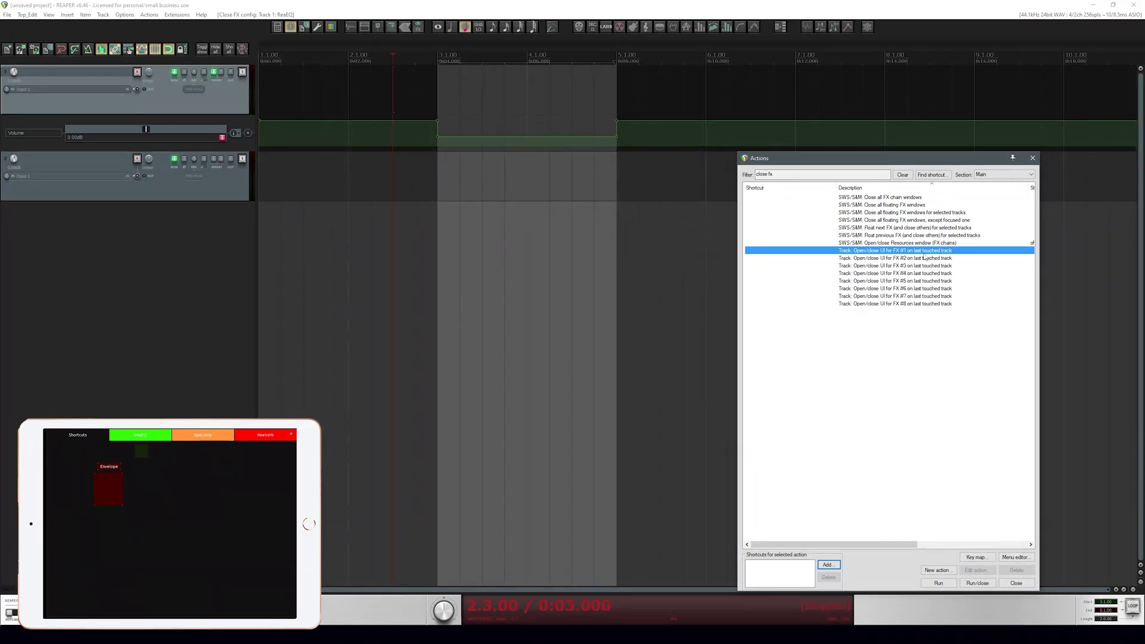
Paste the configured button and add a second MIDI message to it.
key(alt+Tab)
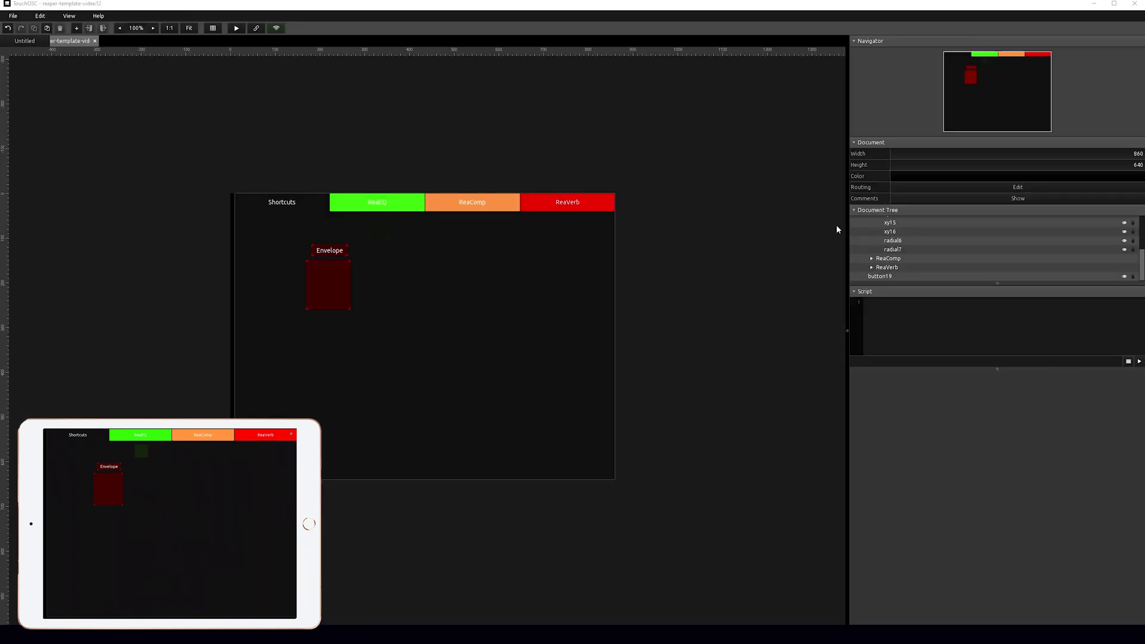
key(ctrl+v)
scroll(961, 406, down, 6)
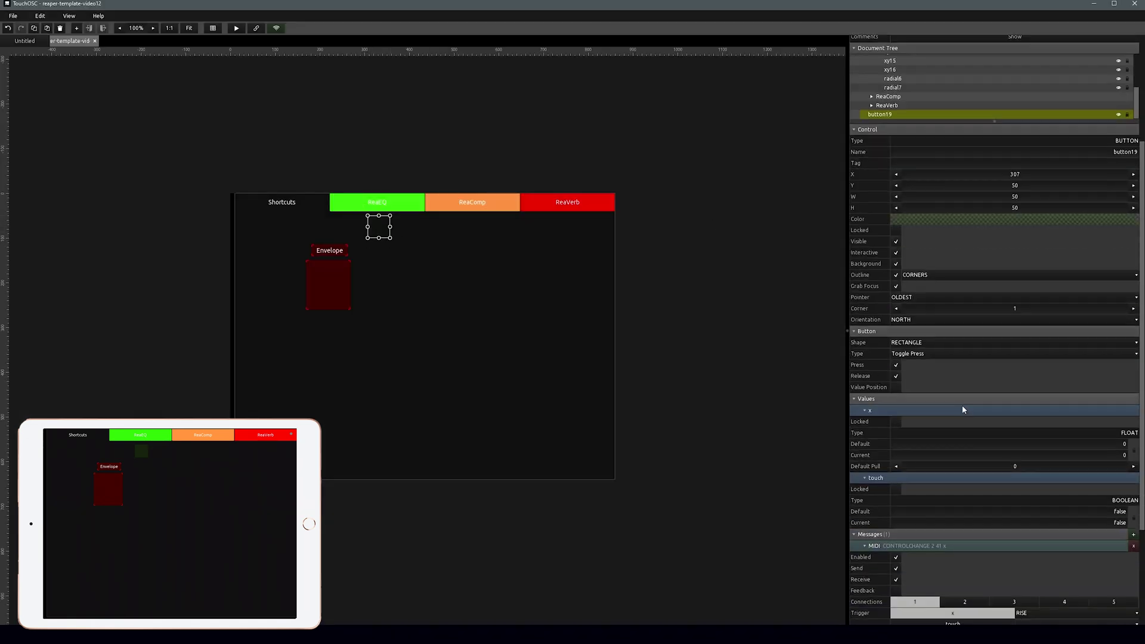
scroll(965, 432, down, 1)
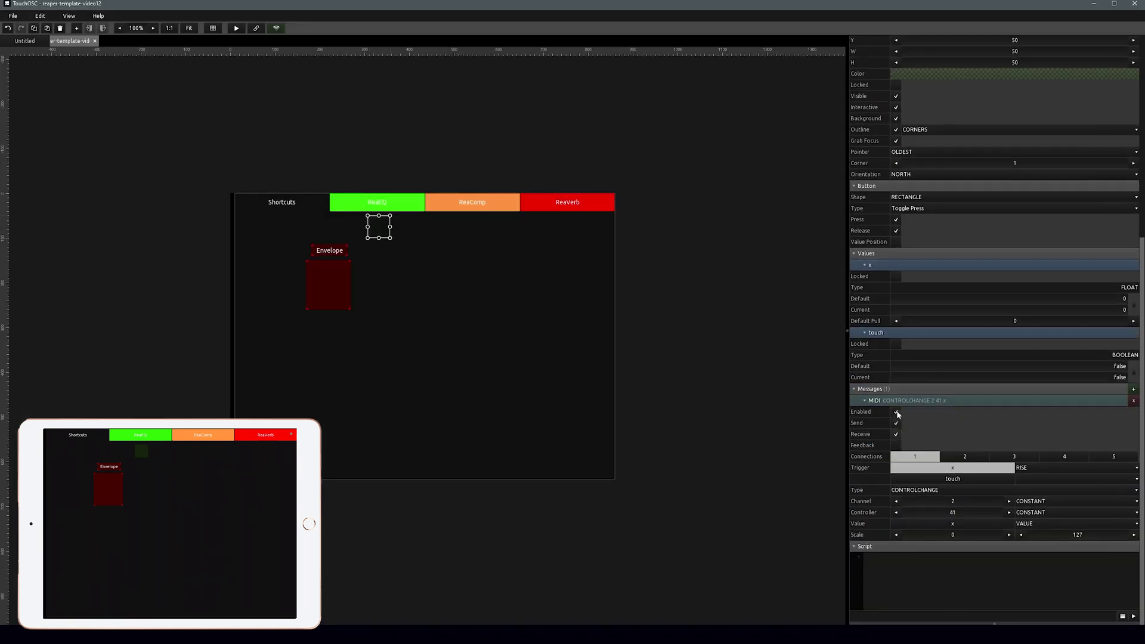
click(1133, 389)
click(1127, 413)
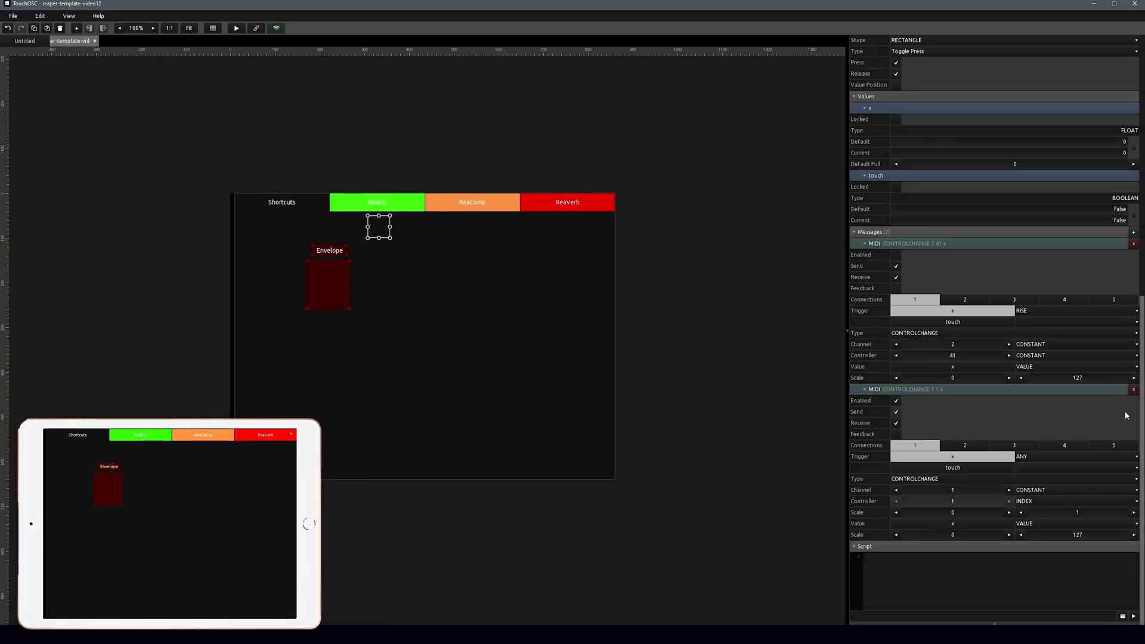
Set the second message to channel 2, constant controller 42, triggered on FALL.
click(1021, 490)
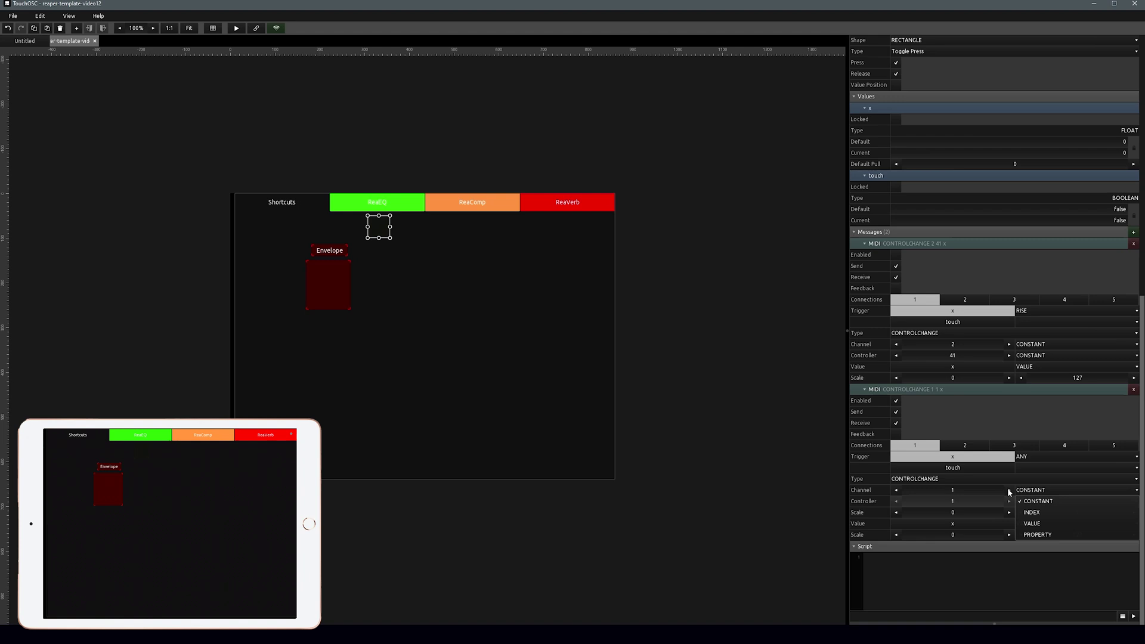
click(1009, 489)
click(1021, 501)
click(1030, 523)
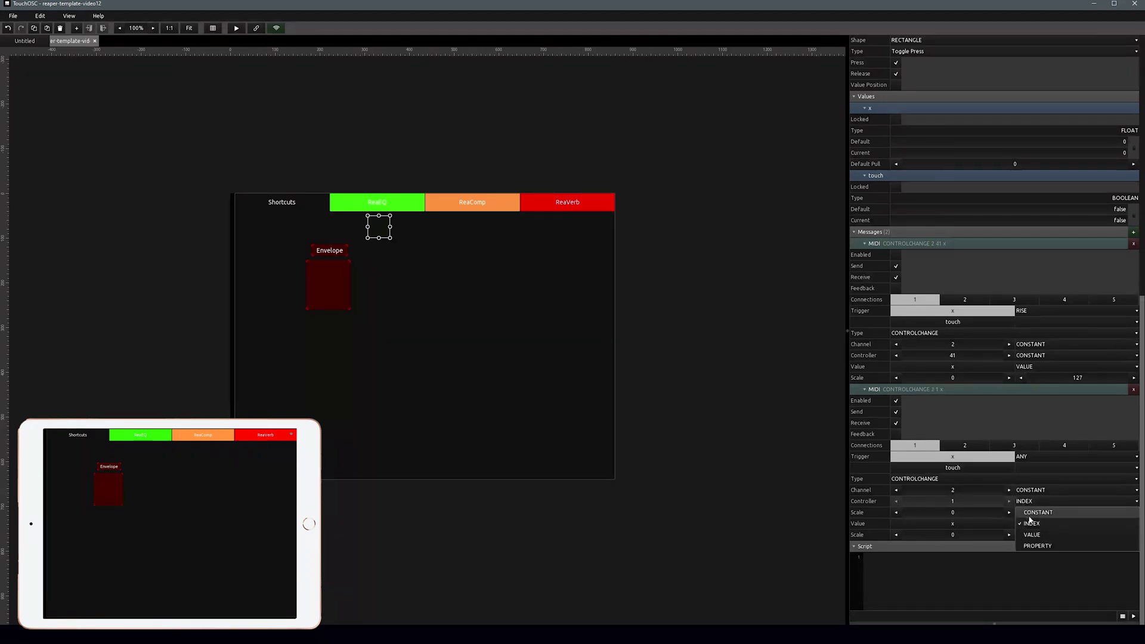
click(1036, 513)
click(952, 512)
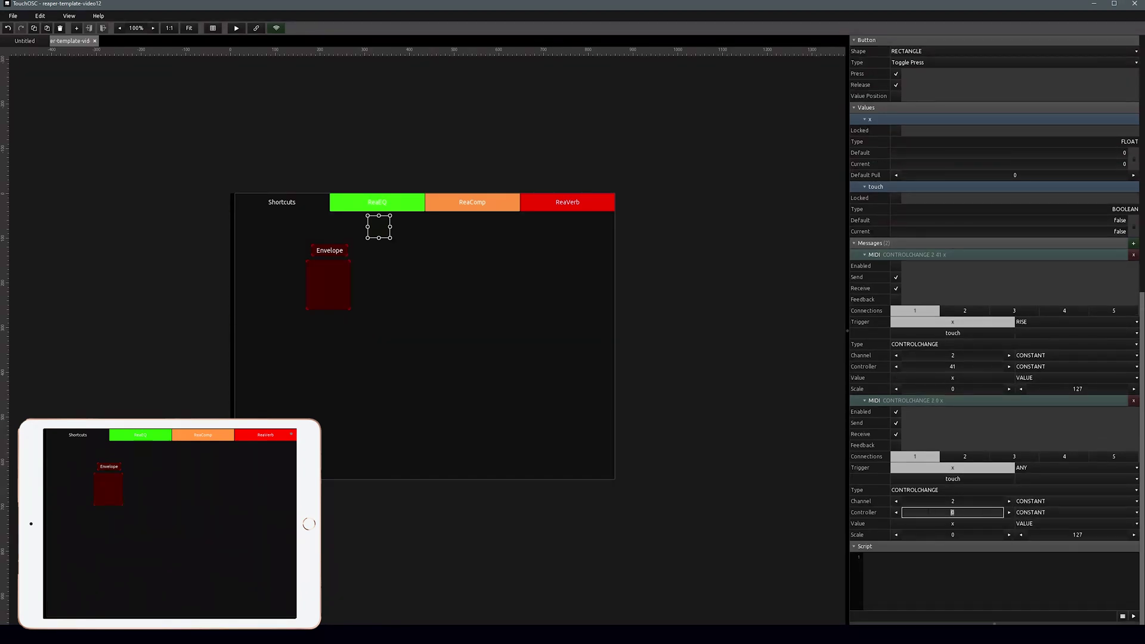
text(42)
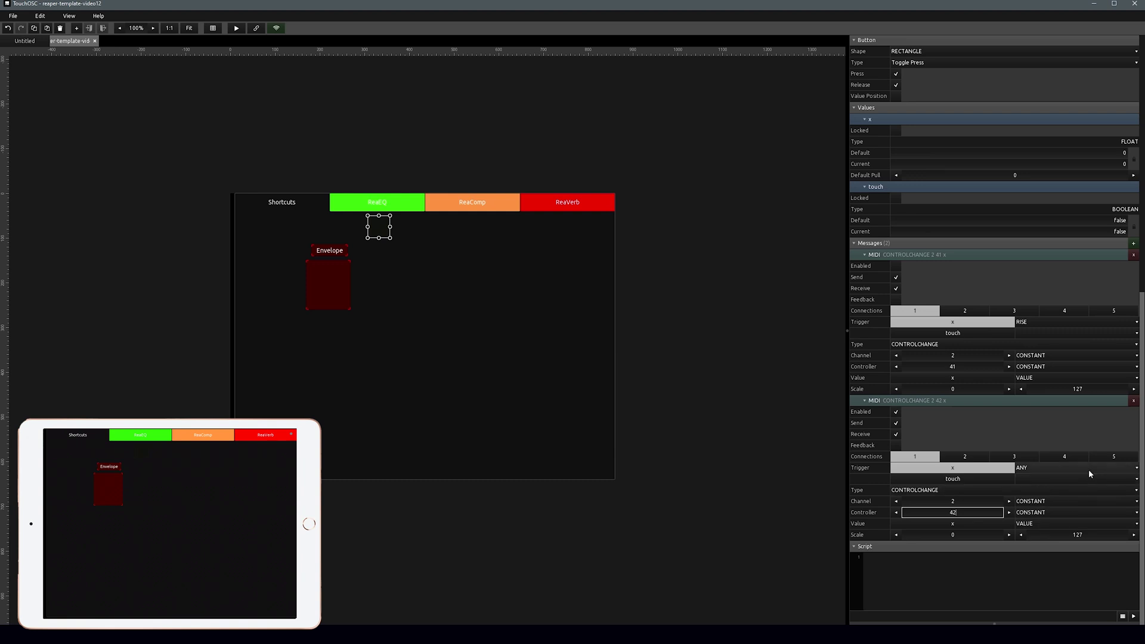
click(1089, 470)
click(1084, 499)
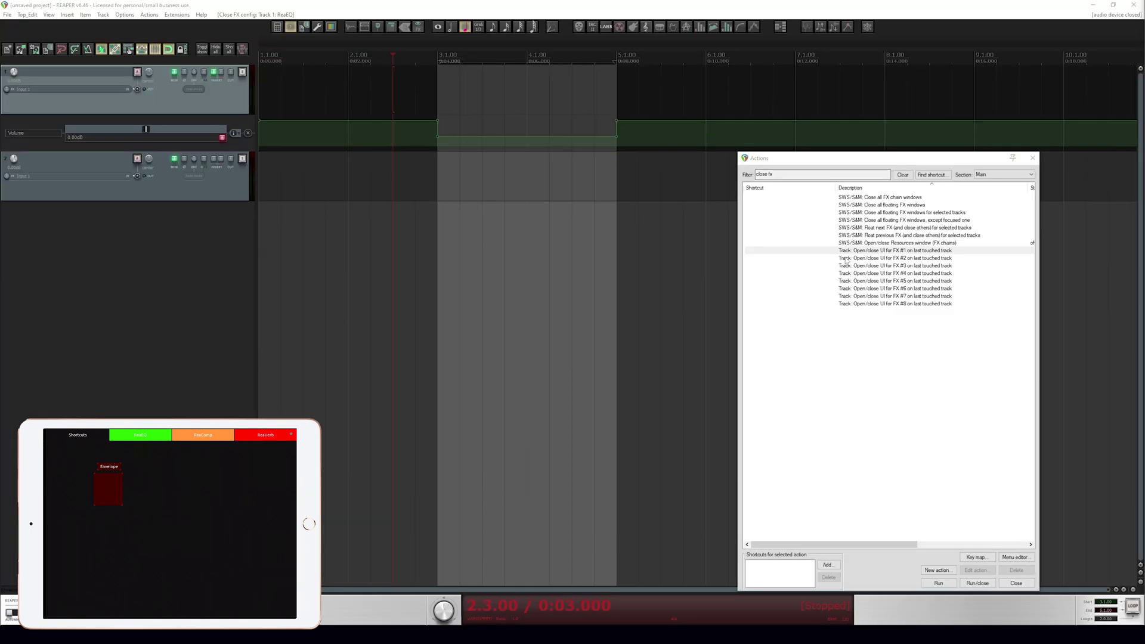
click(845, 251)
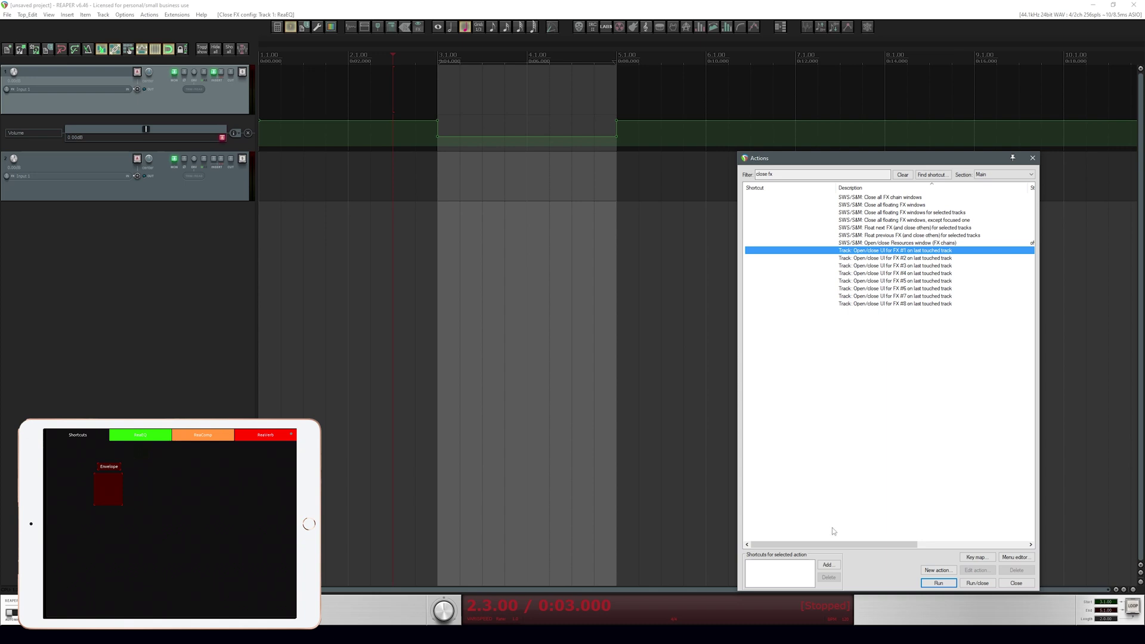
Add the MIDI Chan 2 CC 42 shortcut to Open/close UI for FX #1, then select the copied button.
click(828, 565)
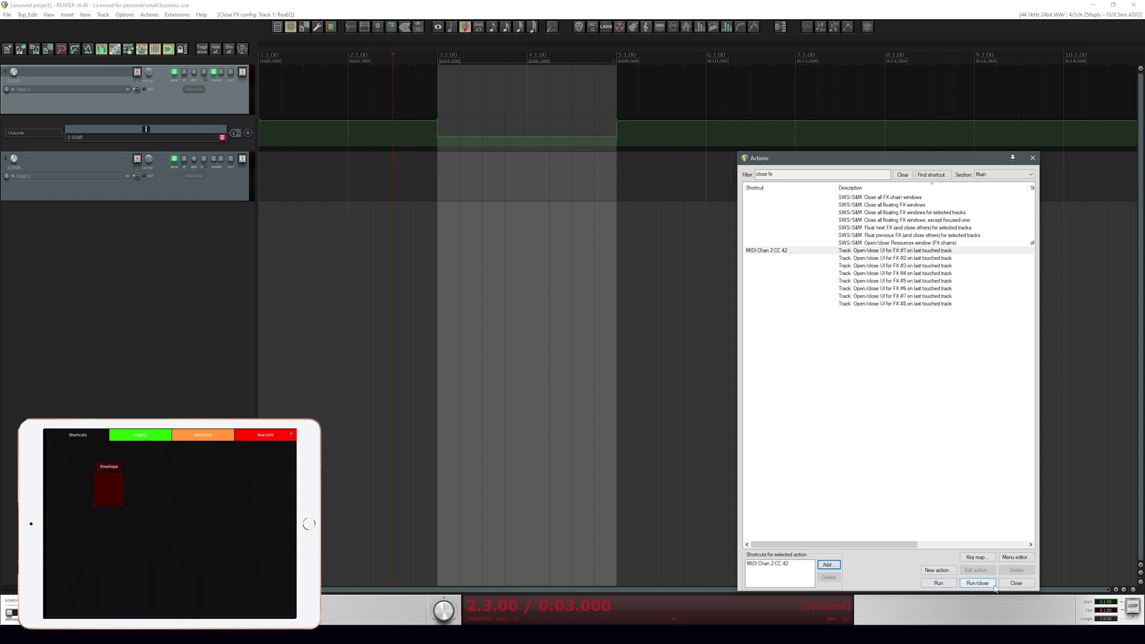
click(235, 105)
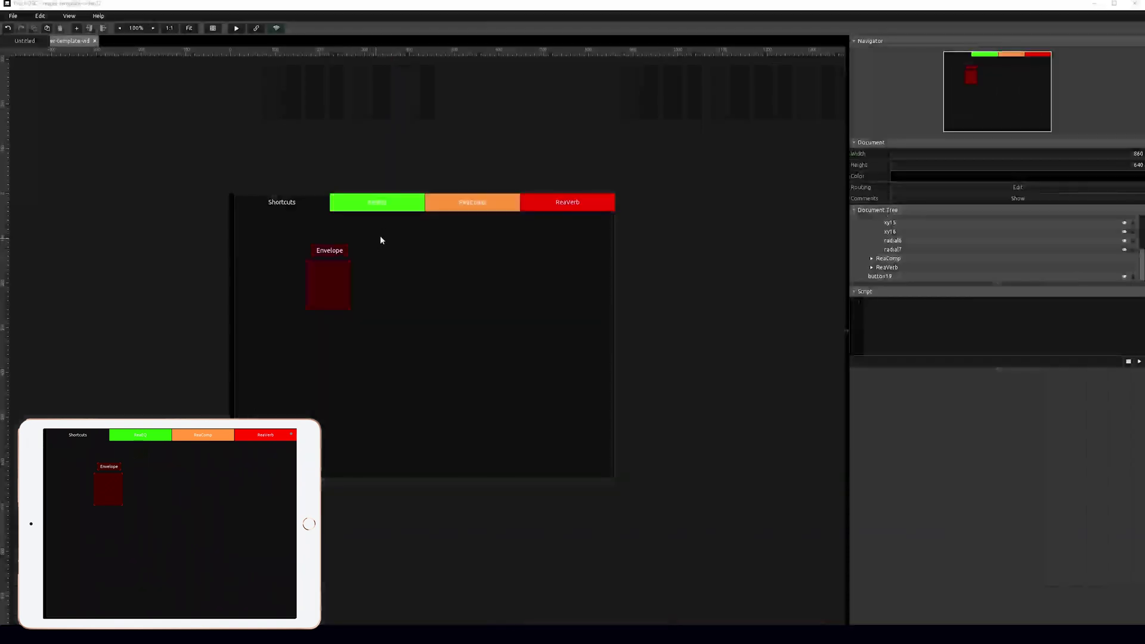
click(382, 222)
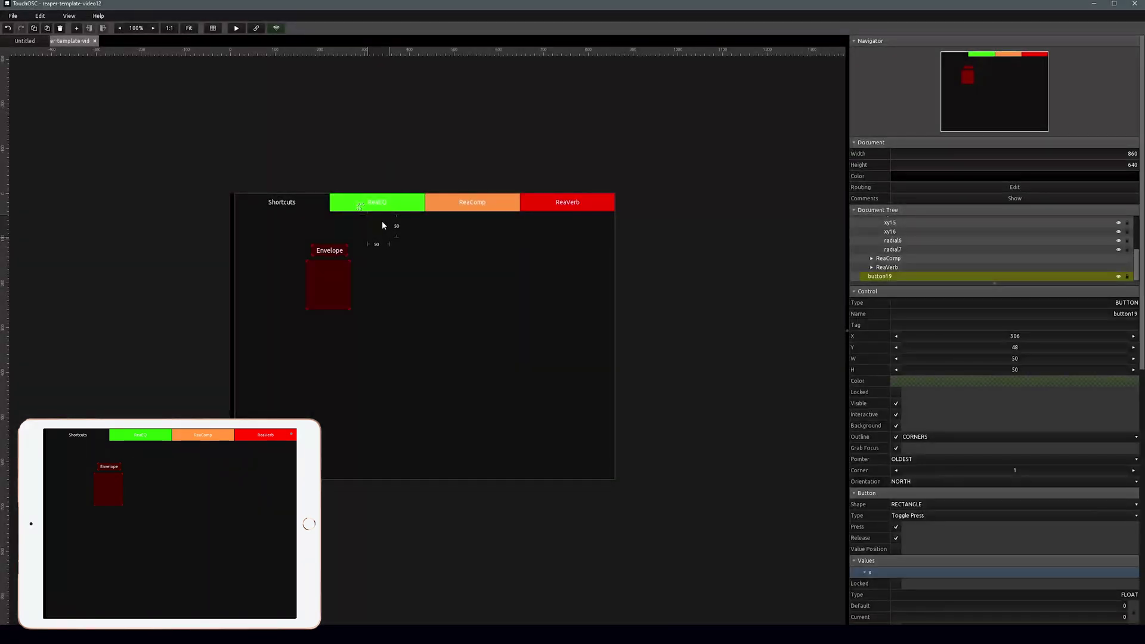
Move button19 onto the ReaEQ tab, add a LOCAL message targeting pager2's page, and widen it over the tab.
drag(382, 207, 376, 213)
scroll(1005, 430, down, 8)
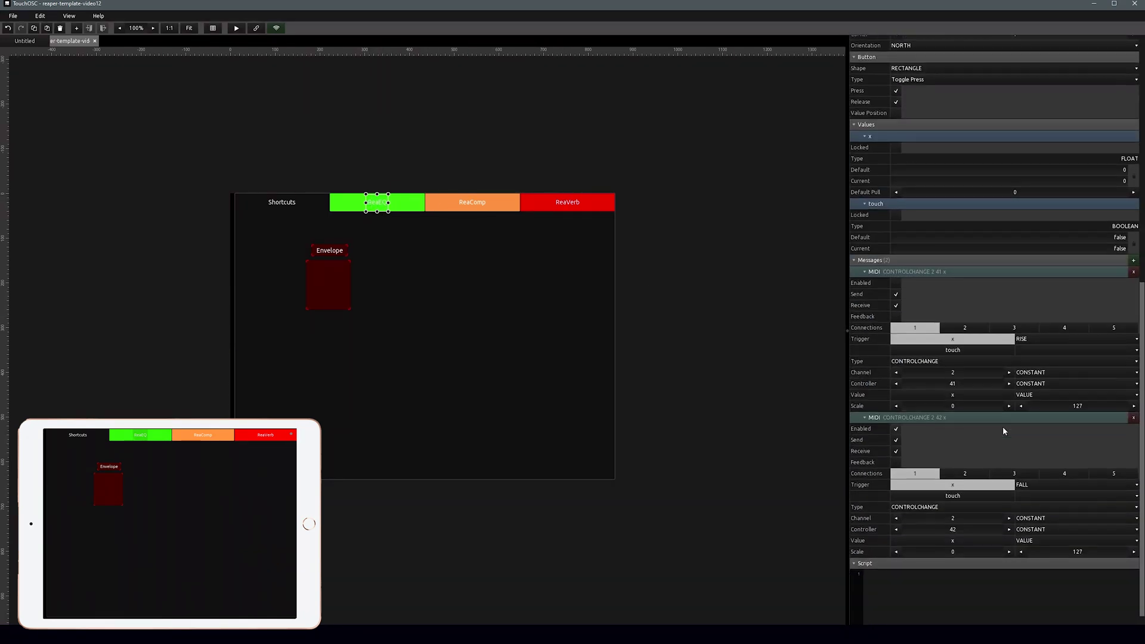
click(1134, 242)
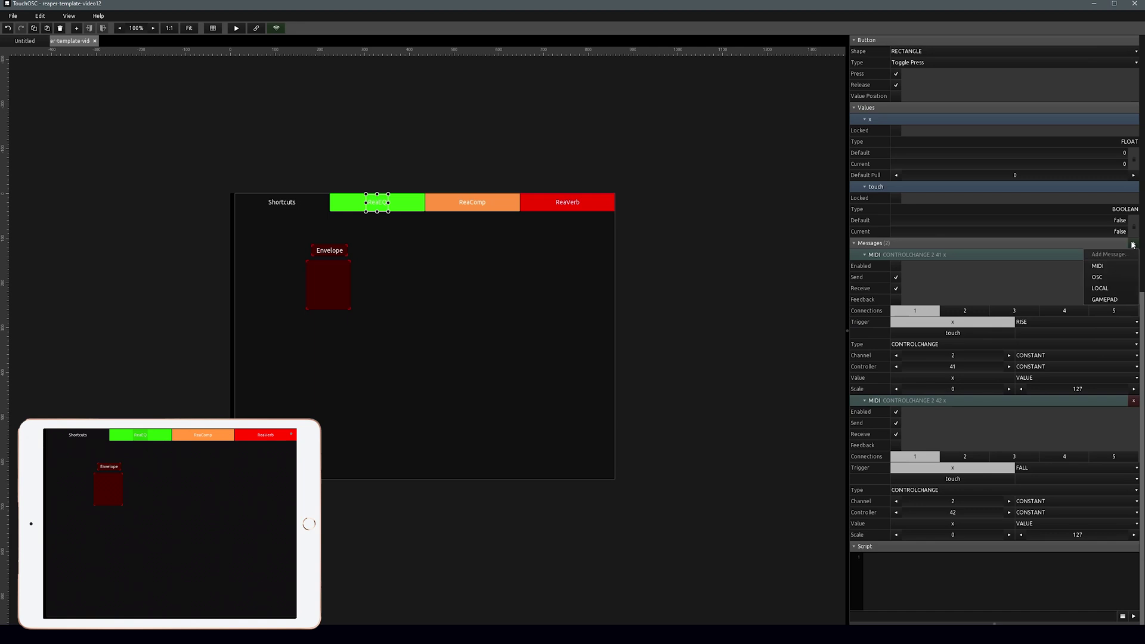
click(1112, 289)
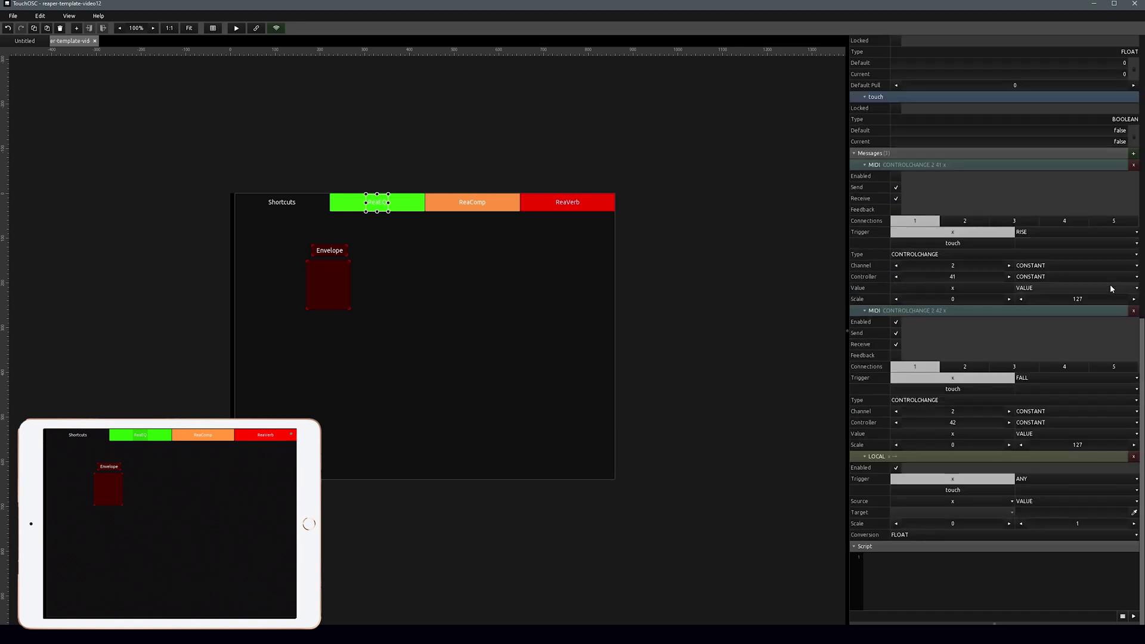
click(1135, 514)
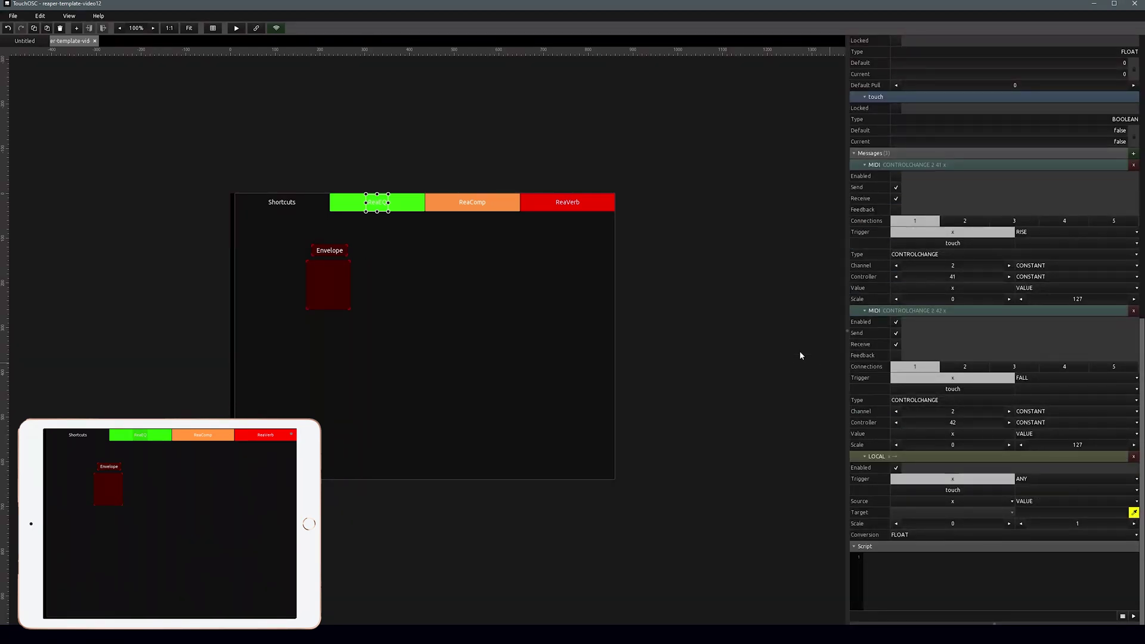
click(416, 200)
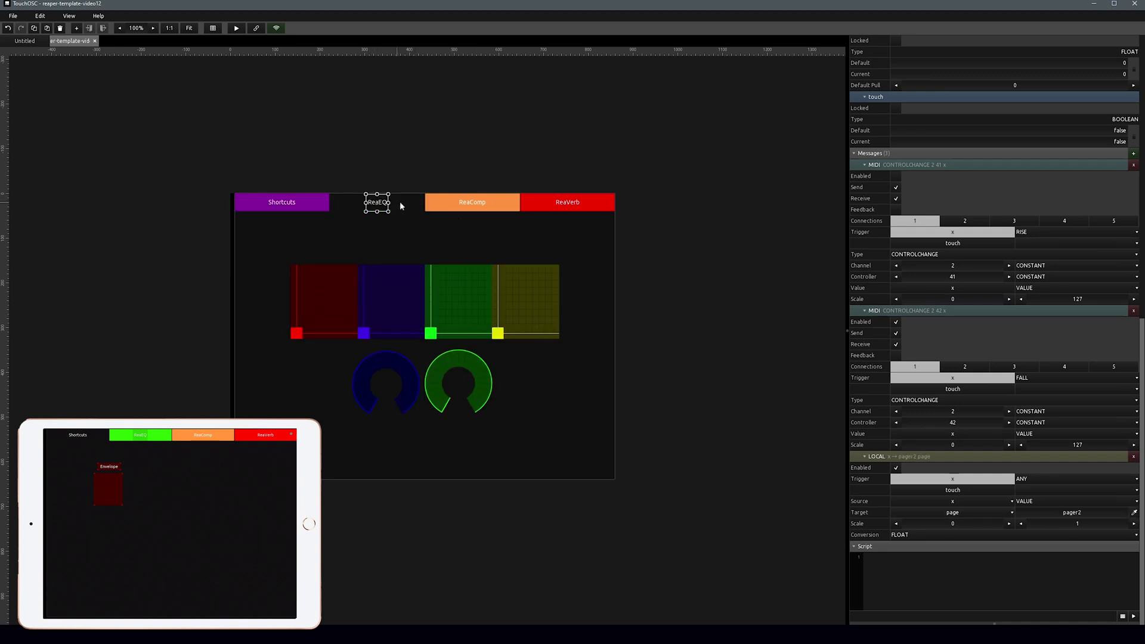
drag(389, 202, 333, 203)
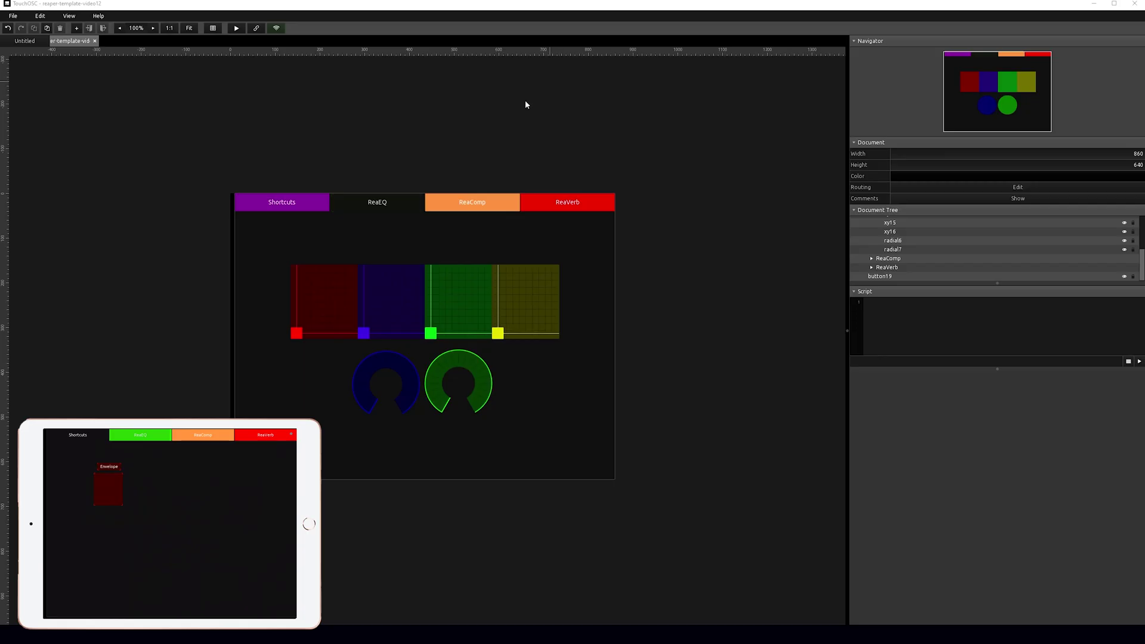
Add a new button below the ReaComp tab, coloured translucent orange-brown with an edges outline.
click(78, 29)
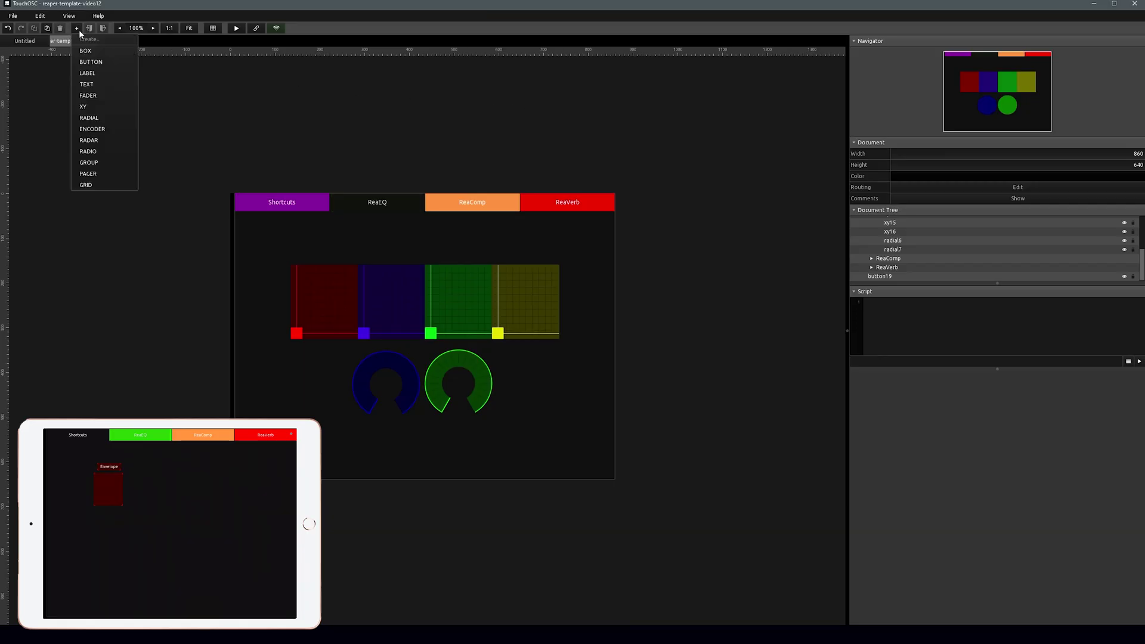
click(93, 62)
drag(243, 216, 467, 232)
click(900, 380)
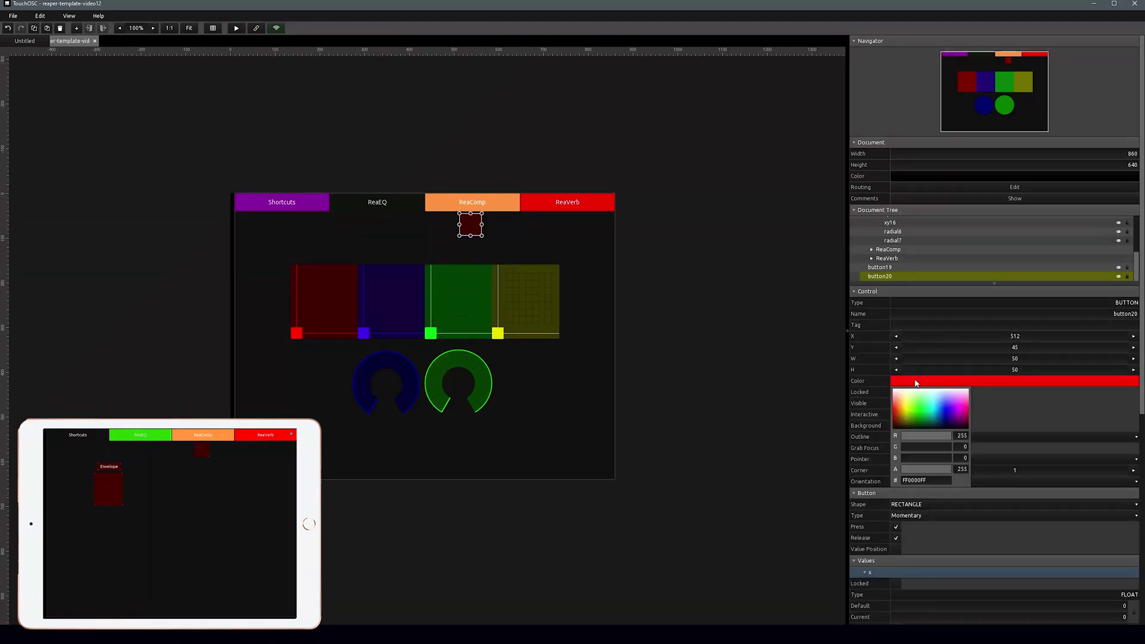
click(899, 420)
drag(899, 420, 897, 416)
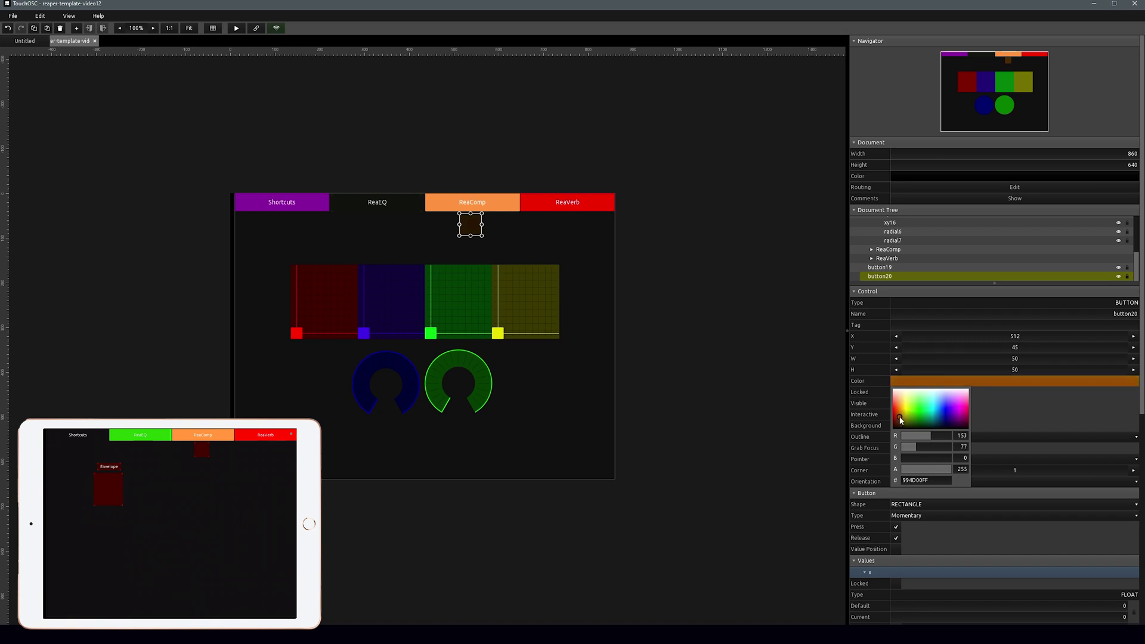
click(910, 471)
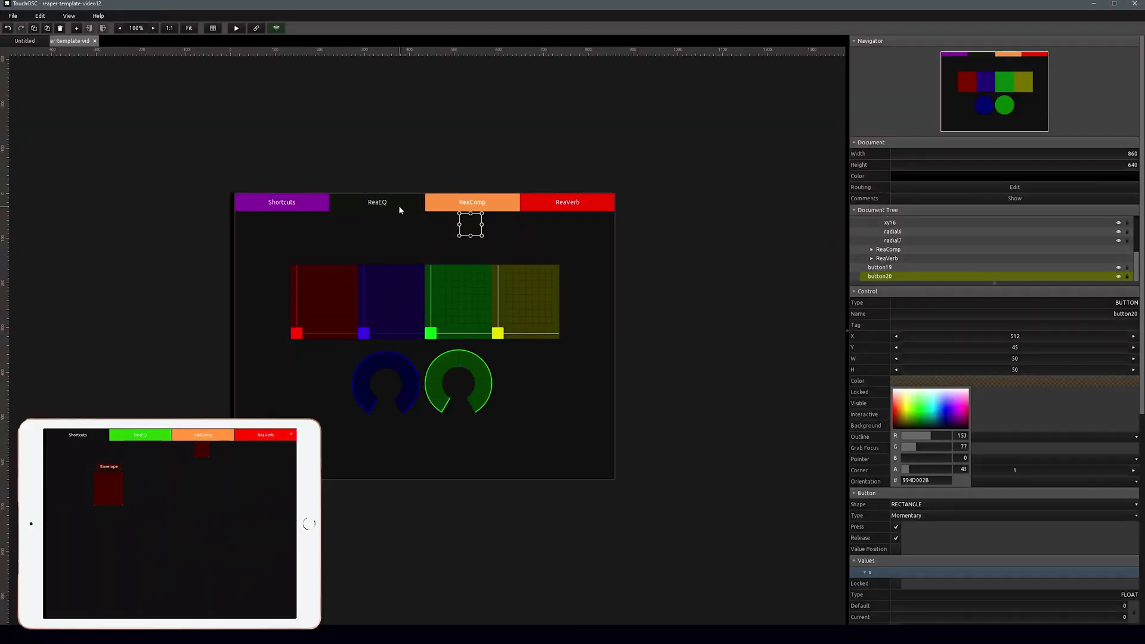
click(1029, 421)
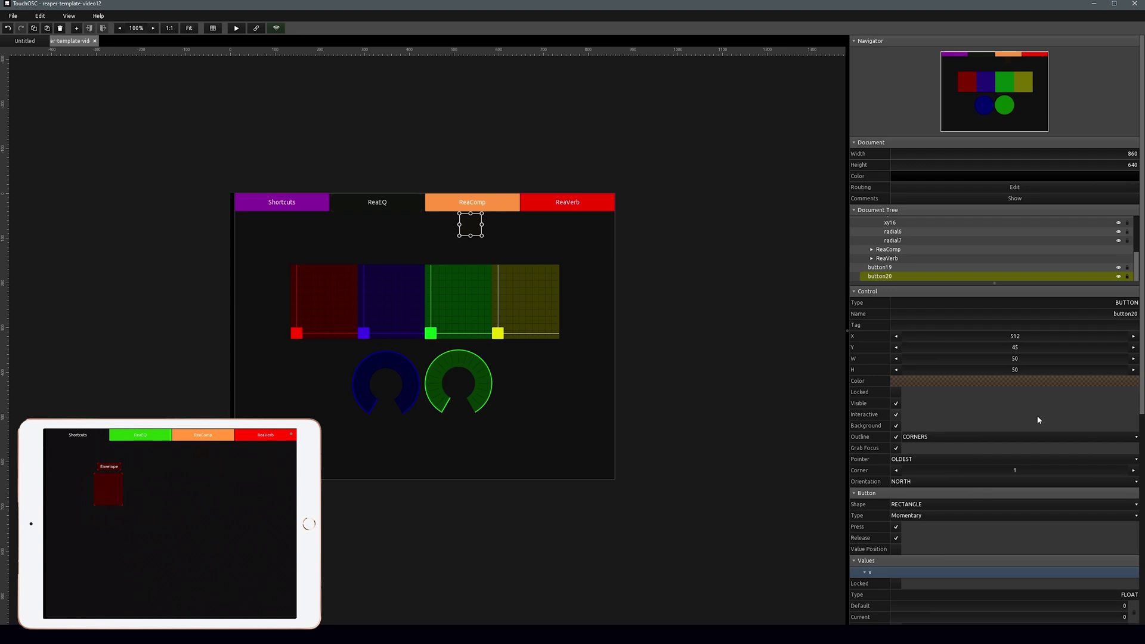
click(972, 437)
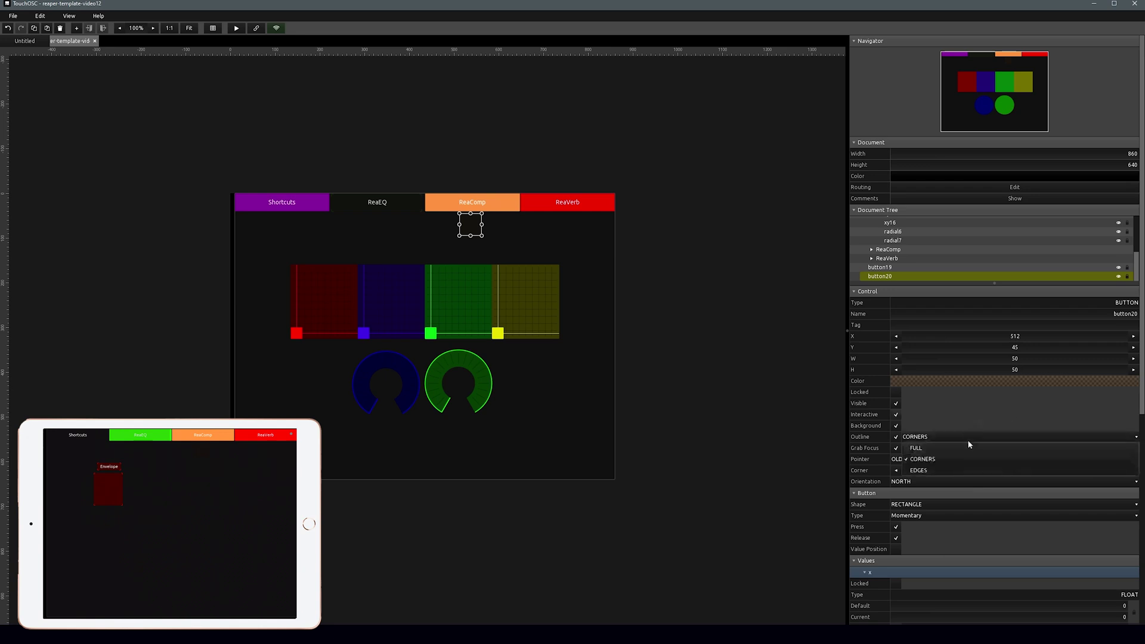
click(945, 471)
Delete its OSC message and set the MIDI message to constant controller 43, trigger RISE.
scroll(907, 466, down, 3)
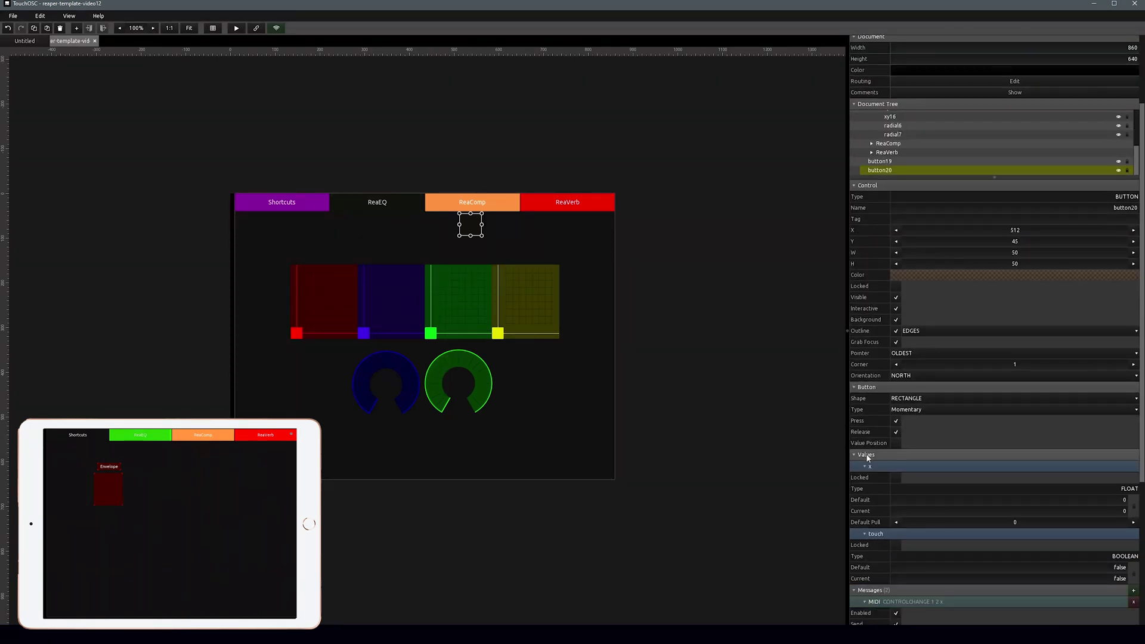
scroll(866, 456, down, 3)
scroll(867, 456, down, 2)
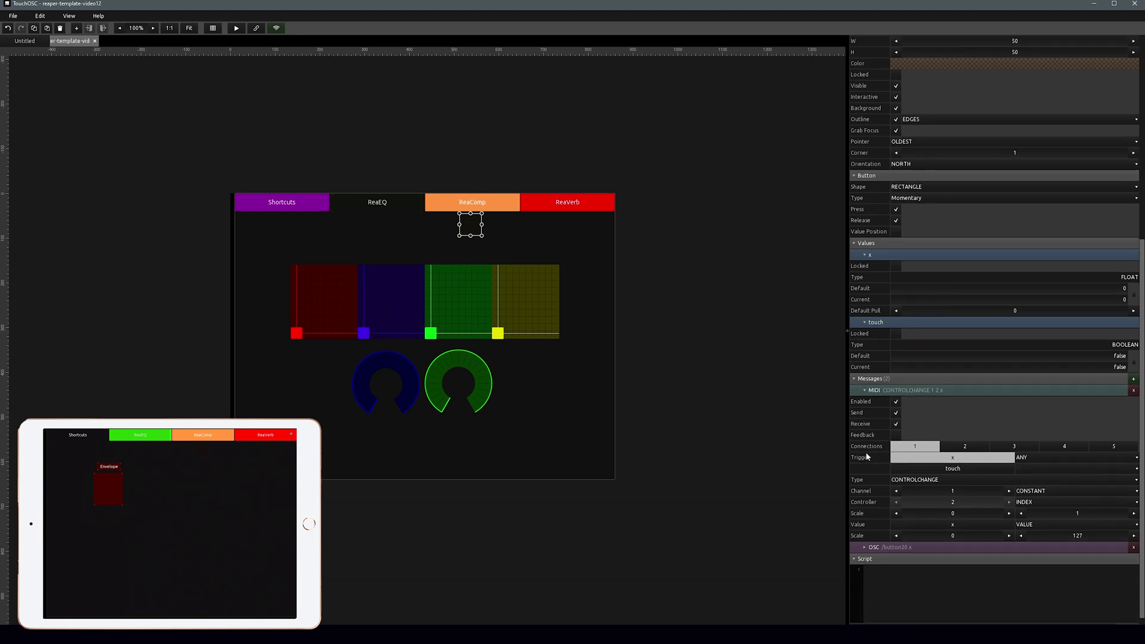
click(1133, 547)
click(1086, 570)
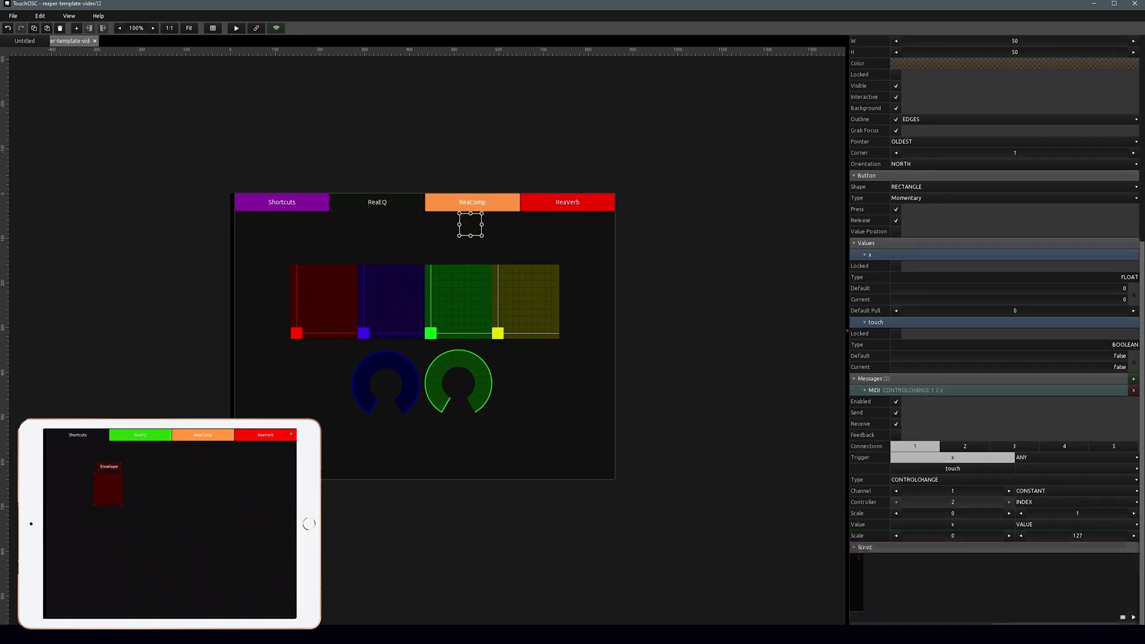
click(1023, 502)
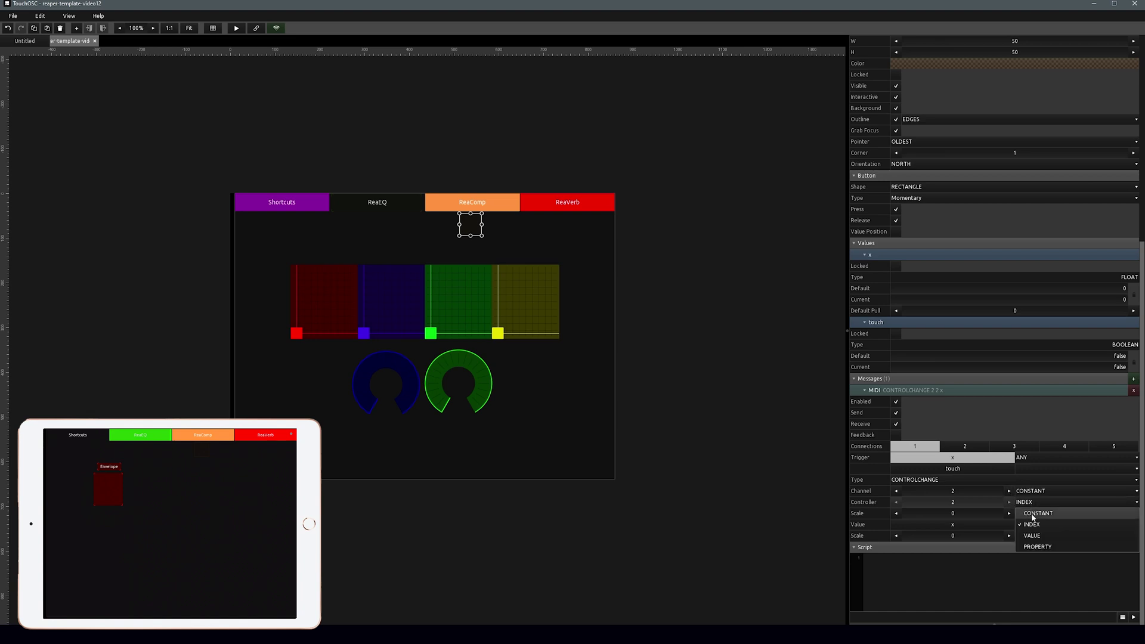
click(1032, 513)
double_click(927, 509)
text(43)
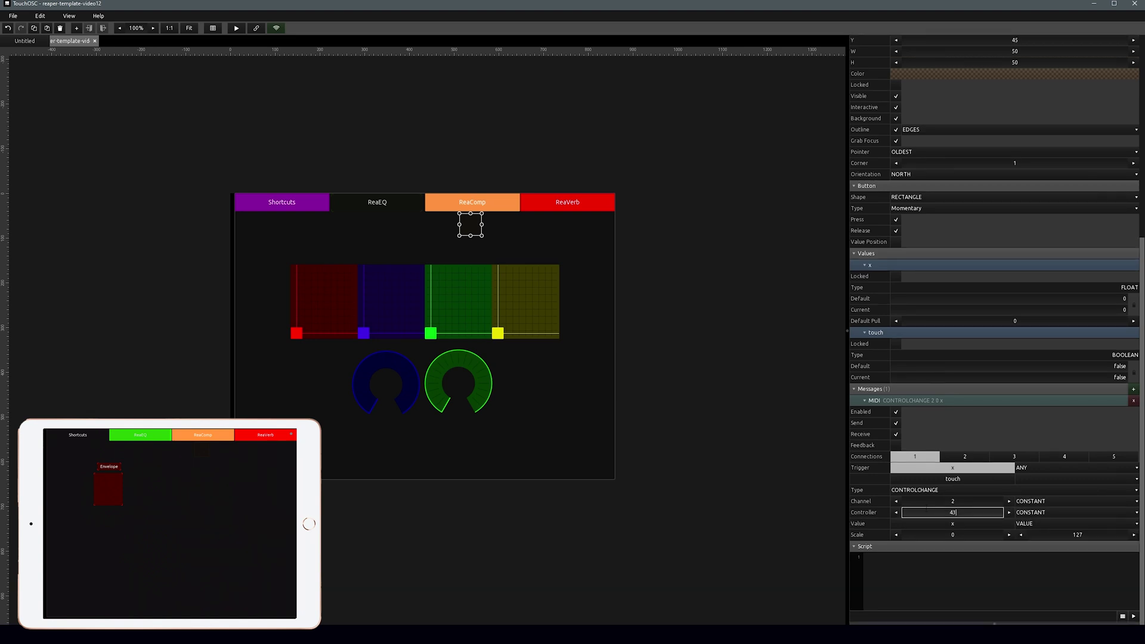
click(1035, 468)
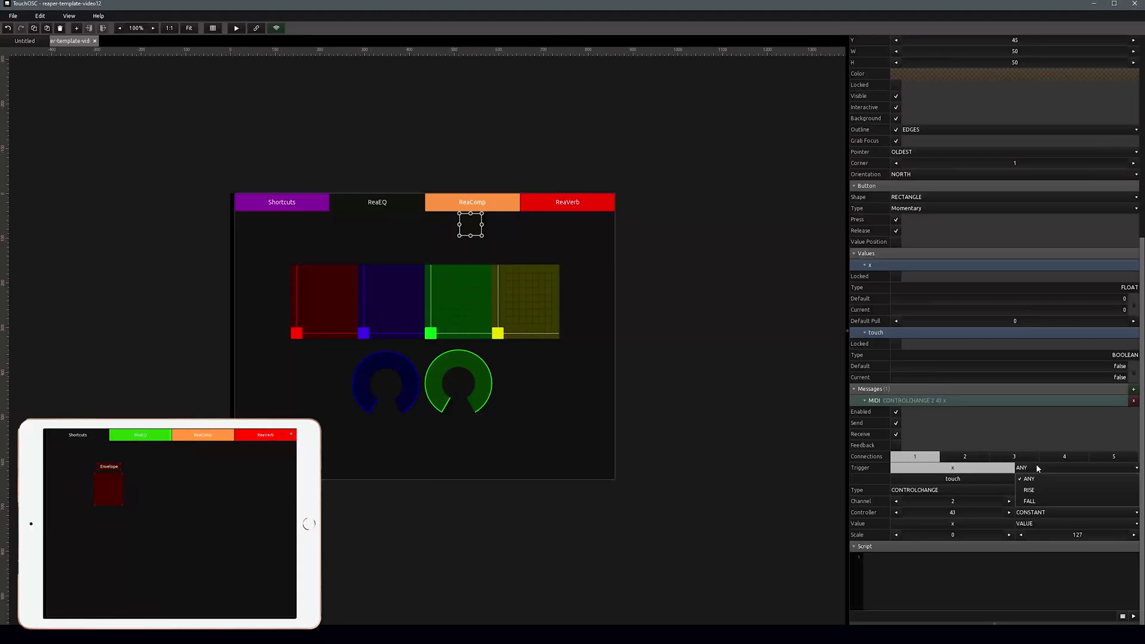
click(1030, 490)
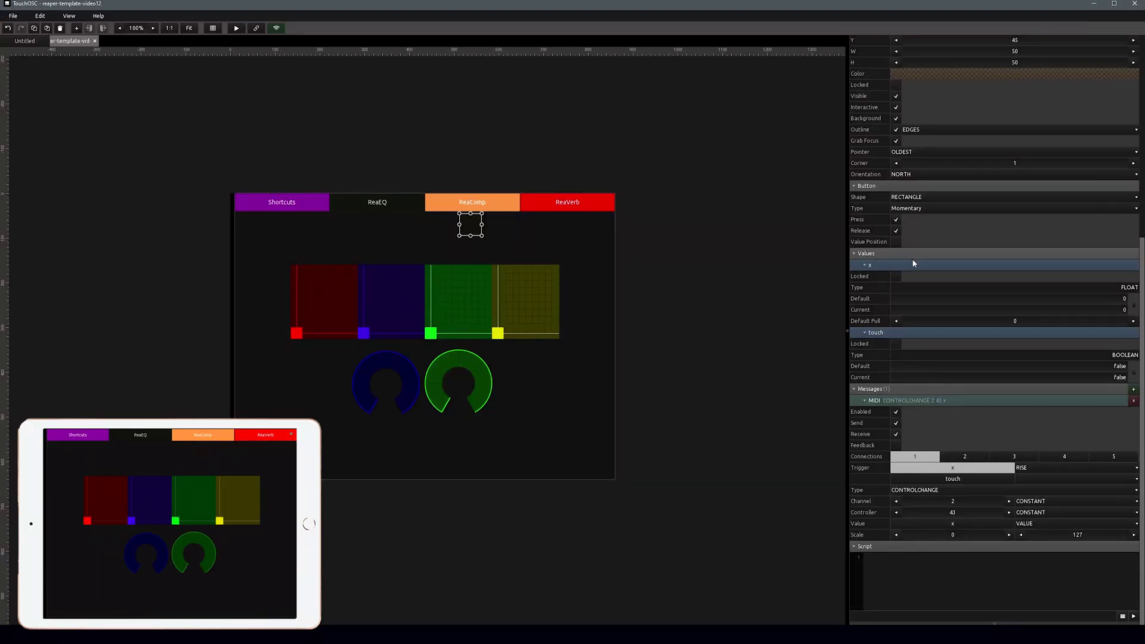
Filter REAPER's Actions by 'flo', select 'SWS/S&M: Float FX 2 for selected tracks' and add its MIDI shortcut.
click(650, 417)
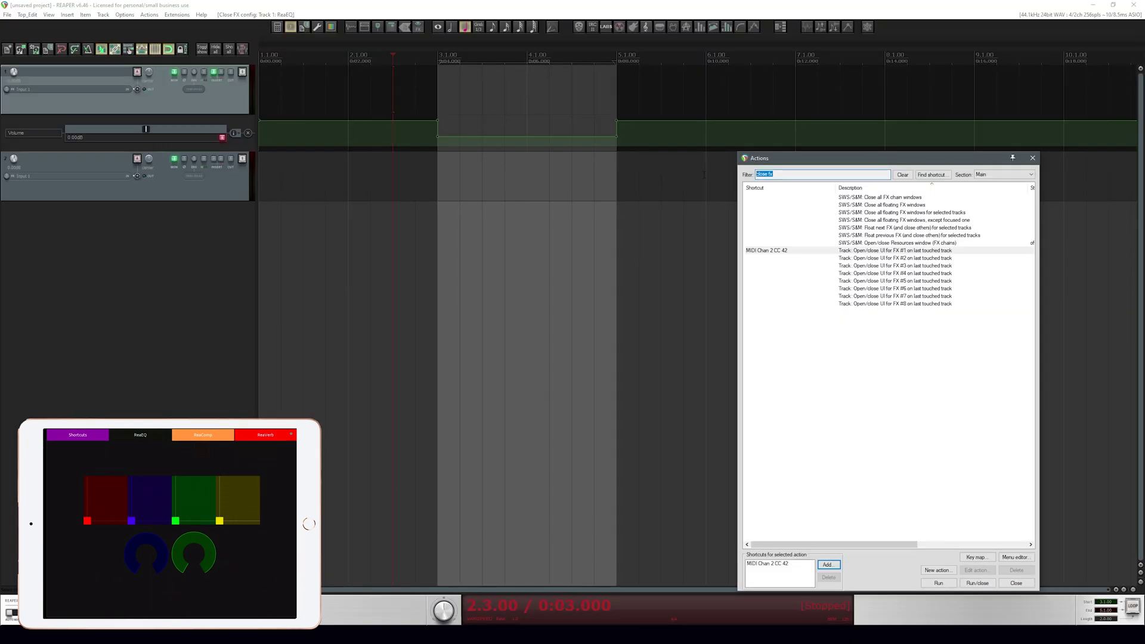
text(float)
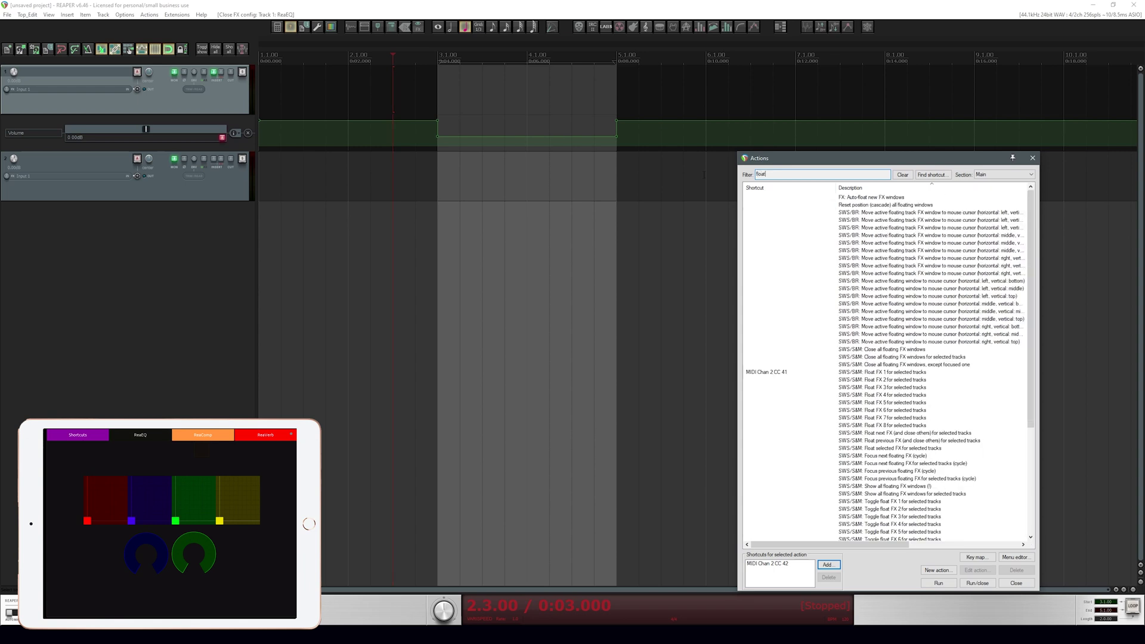
click(869, 382)
click(828, 564)
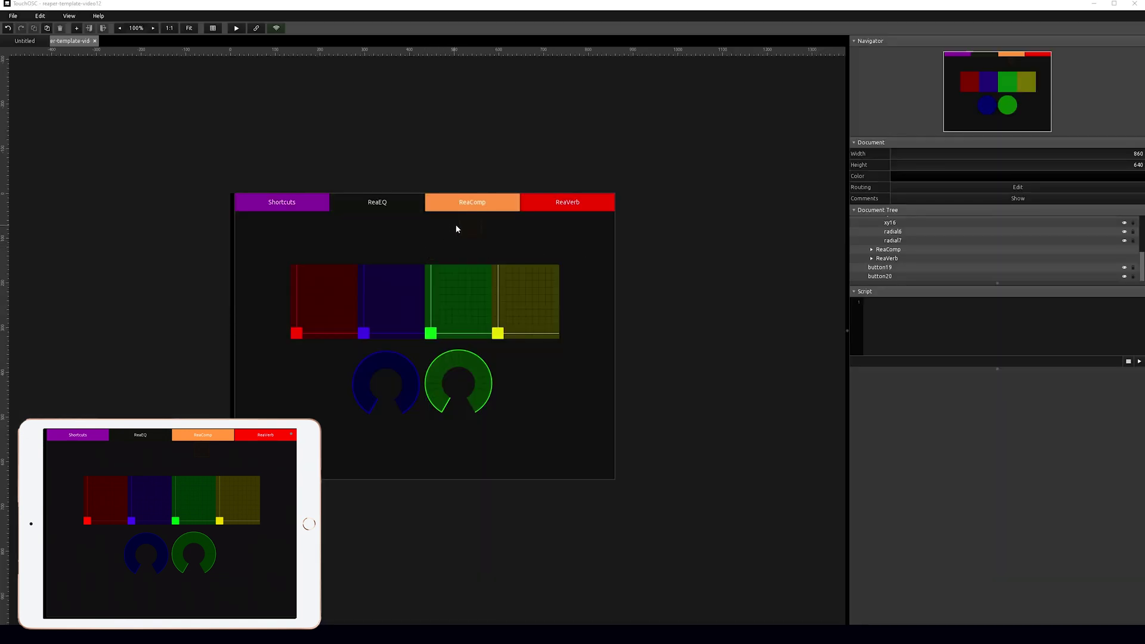
Add a second MIDI message to the ReaComp button: channel 2, constant controller 44, trigger FALL.
click(462, 230)
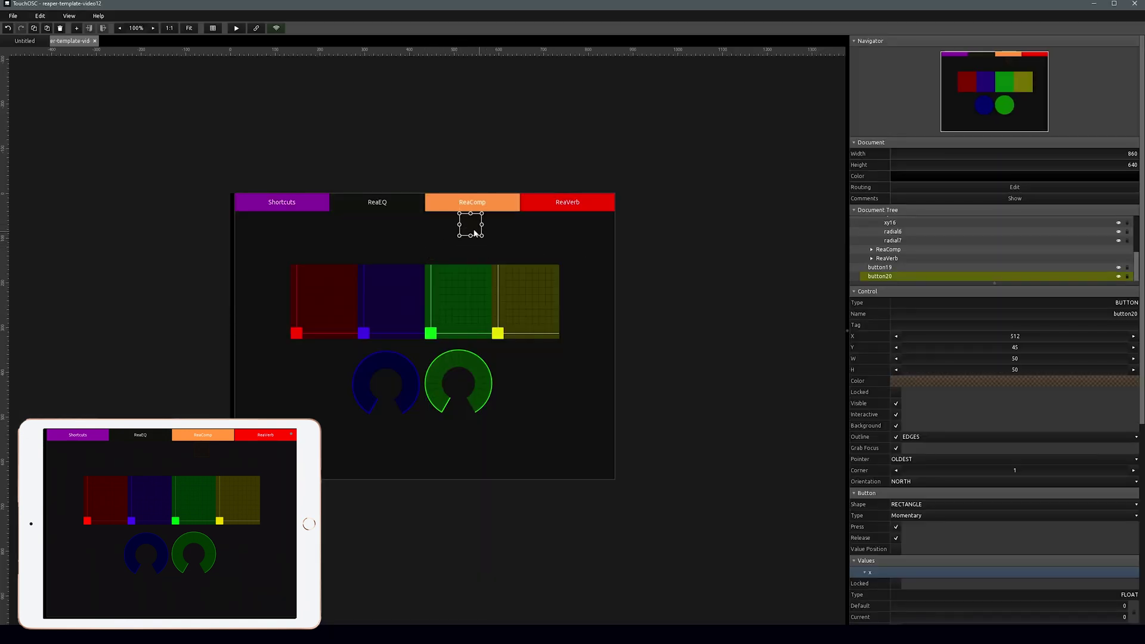
scroll(1013, 418, down, 5)
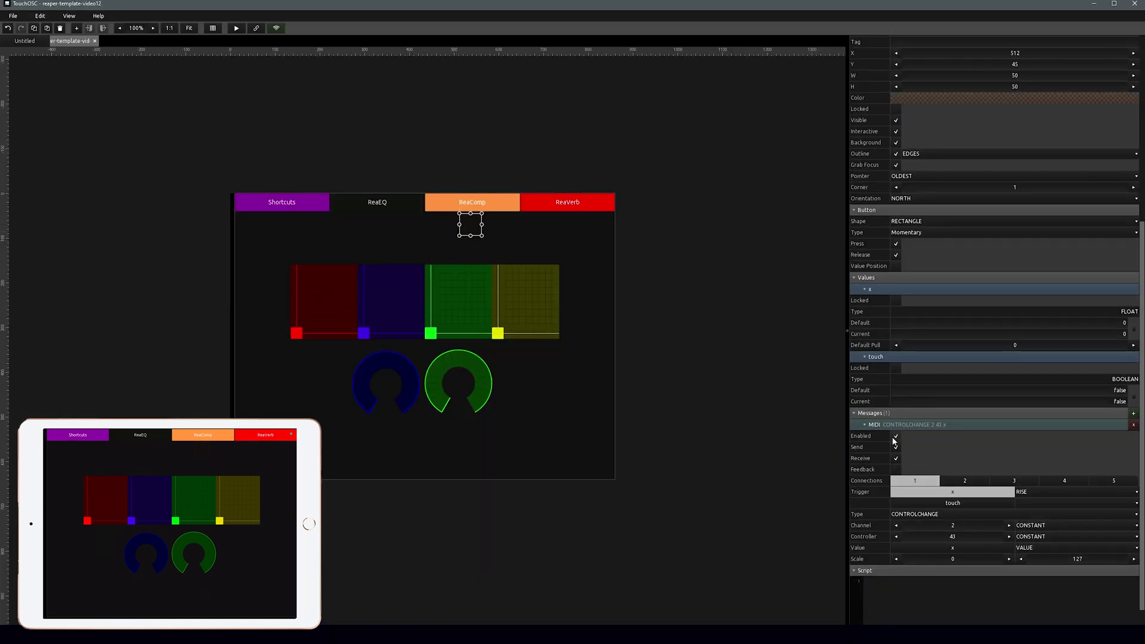
click(1133, 413)
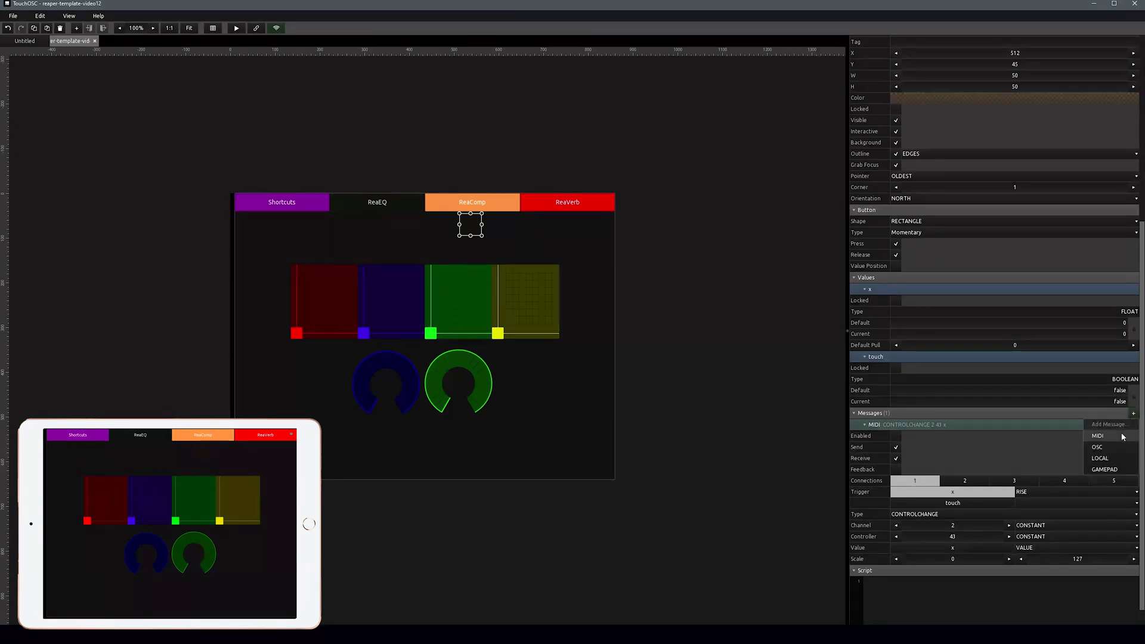
click(1123, 437)
click(1009, 490)
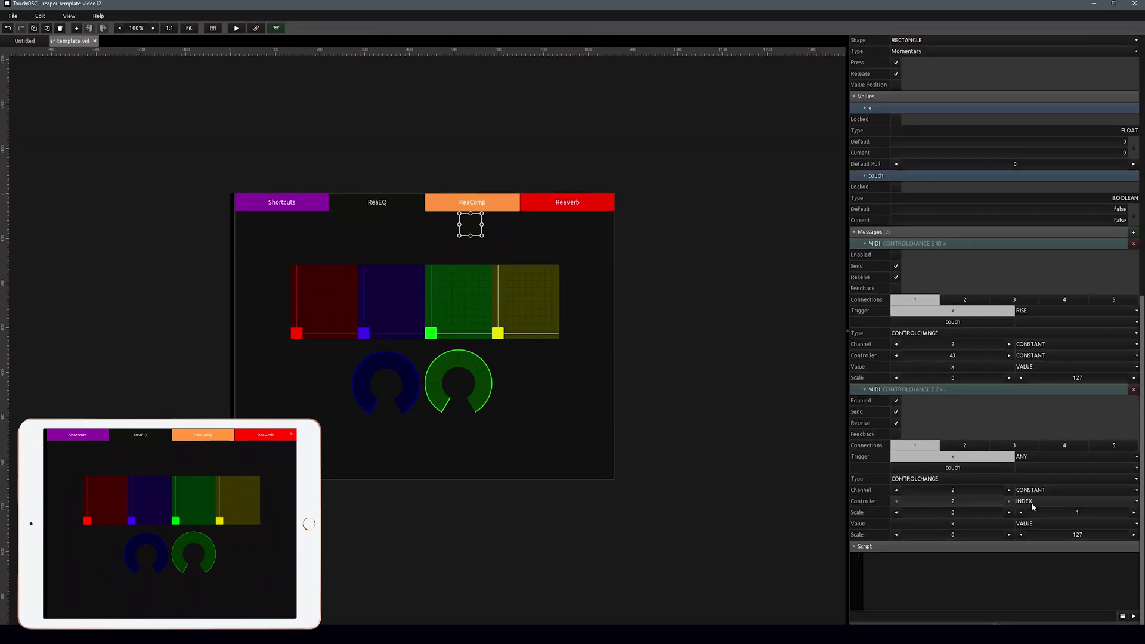
click(1032, 501)
click(1038, 513)
double_click(975, 512)
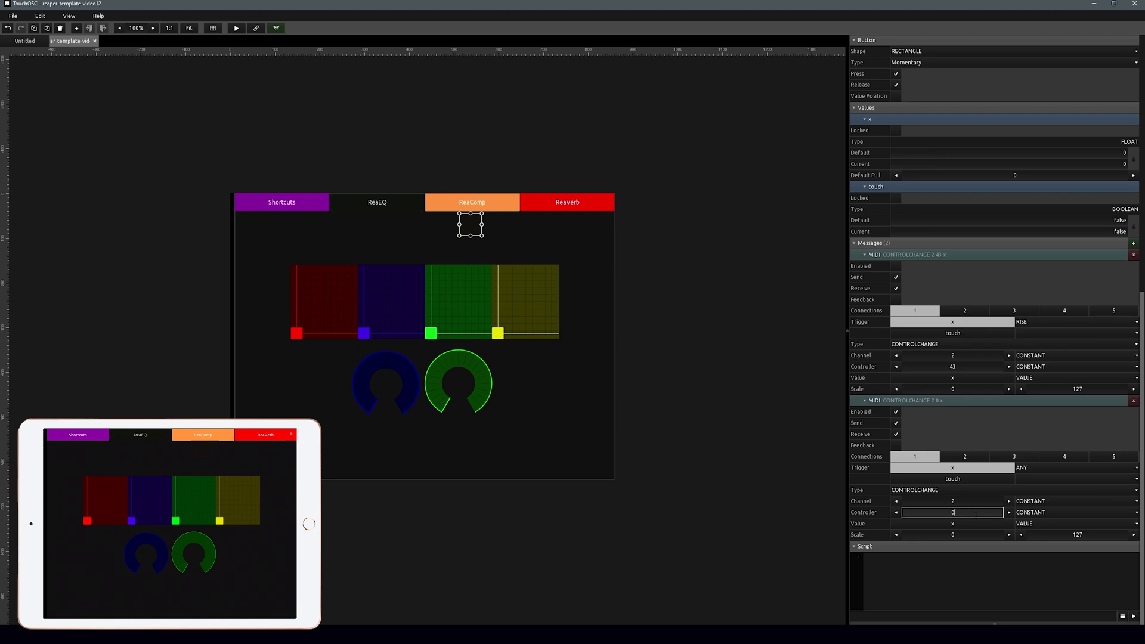
click(1013, 560)
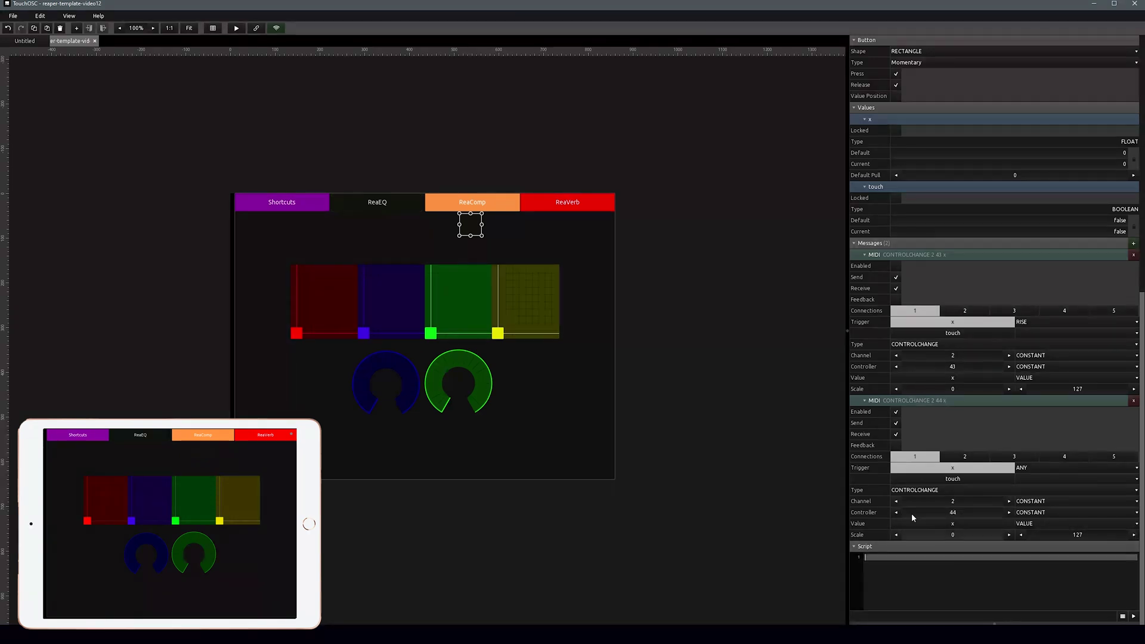
click(1053, 467)
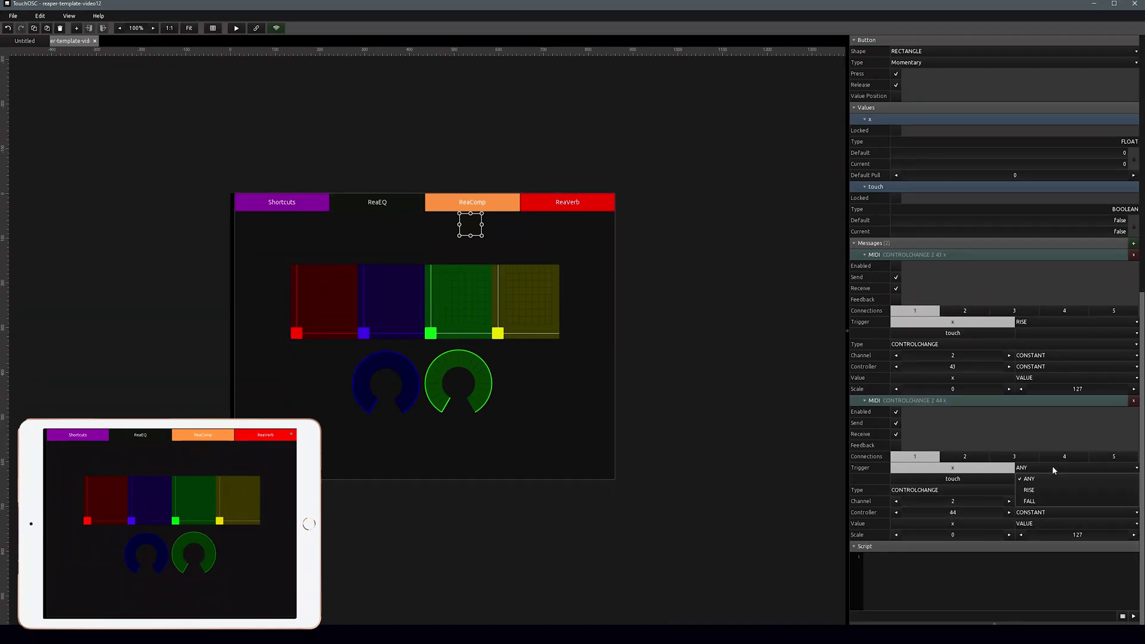
click(1058, 502)
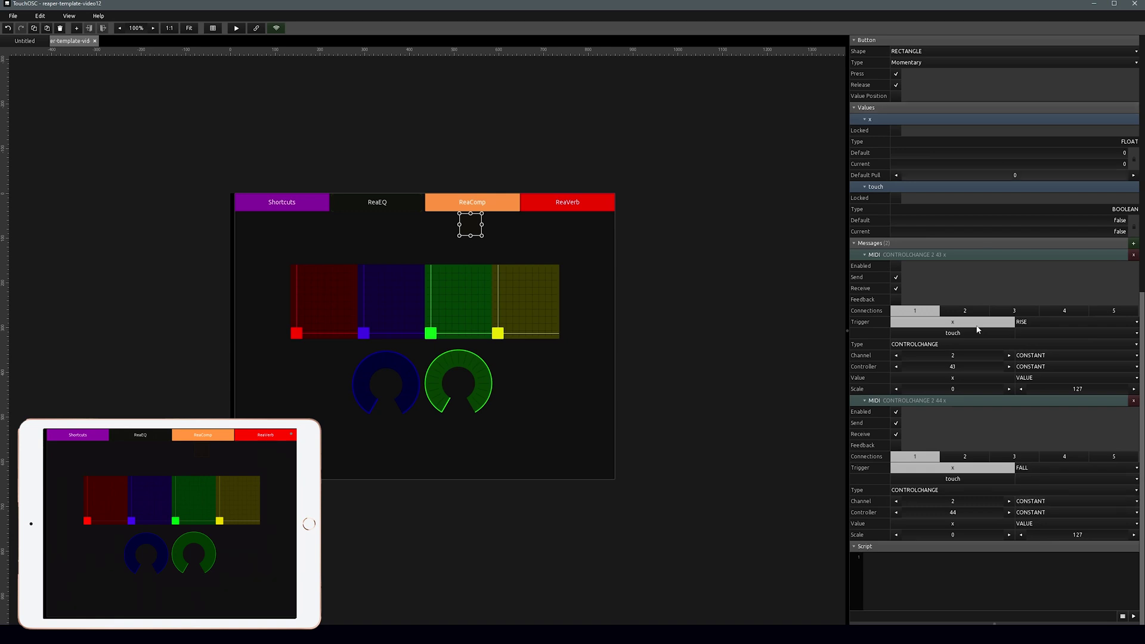
Set the button type to Toggle Press and deselect the button.
scroll(1002, 334, up, 2)
click(956, 113)
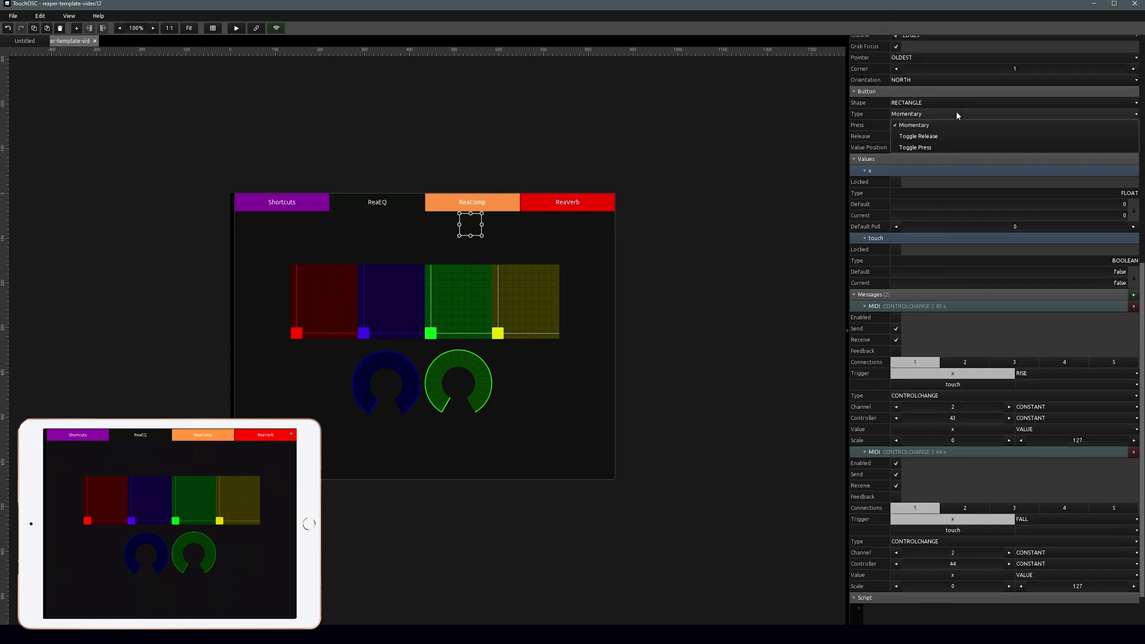
click(961, 147)
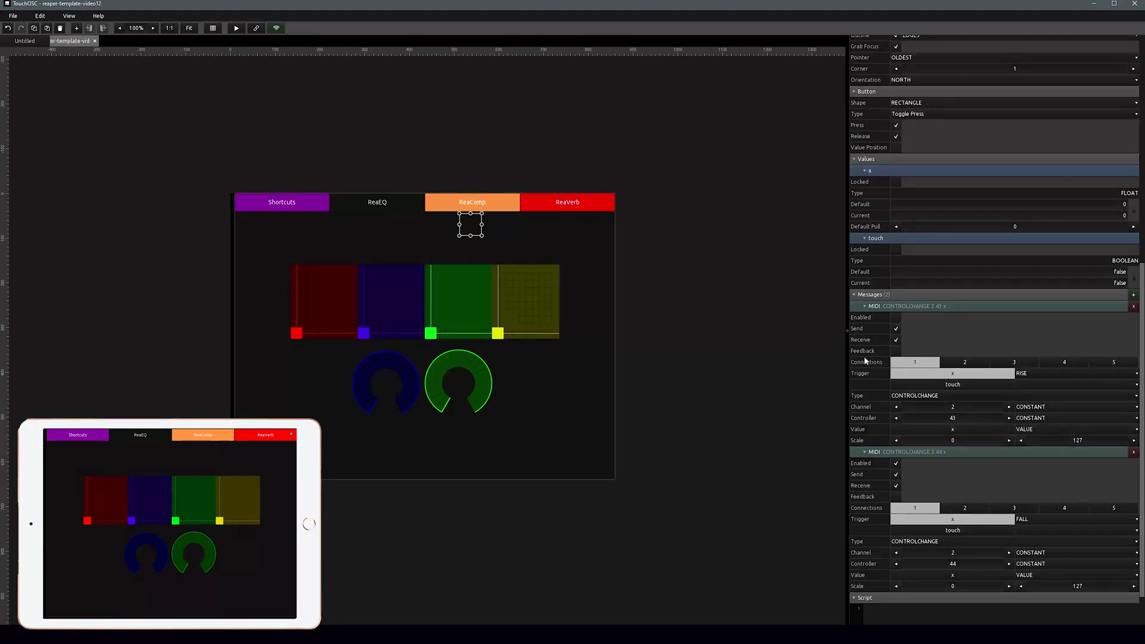
click(787, 328)
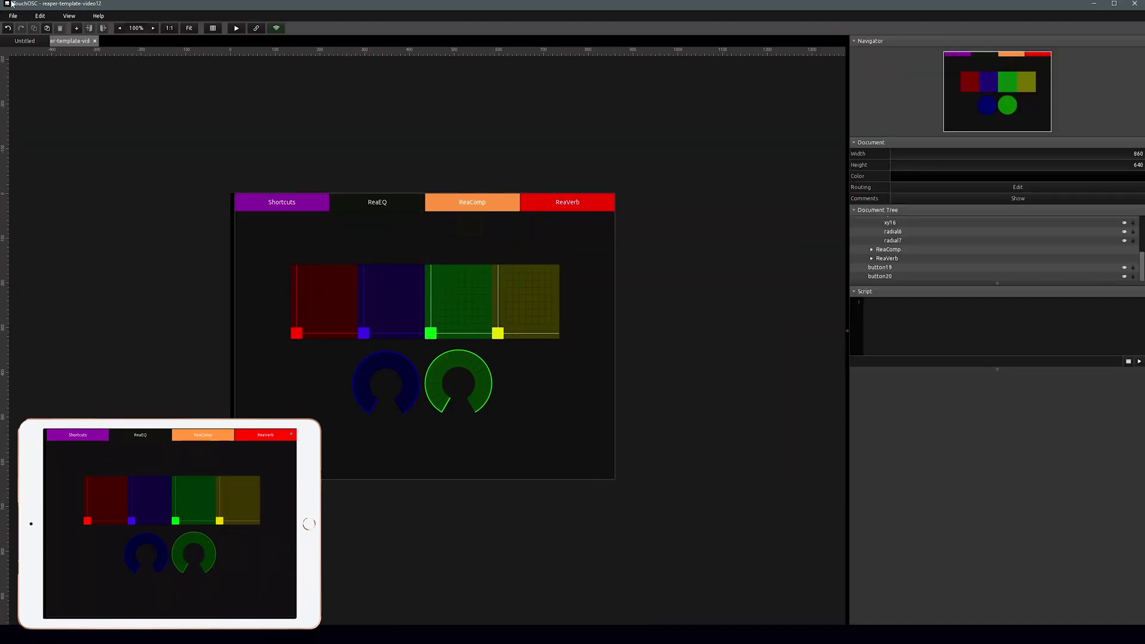
In REAPER's Actions, filter 'close f', select 'Track: Open/close UI for FX #2 on last touched track', and add a shortcut.
key(alt+Tab)
text(close f)
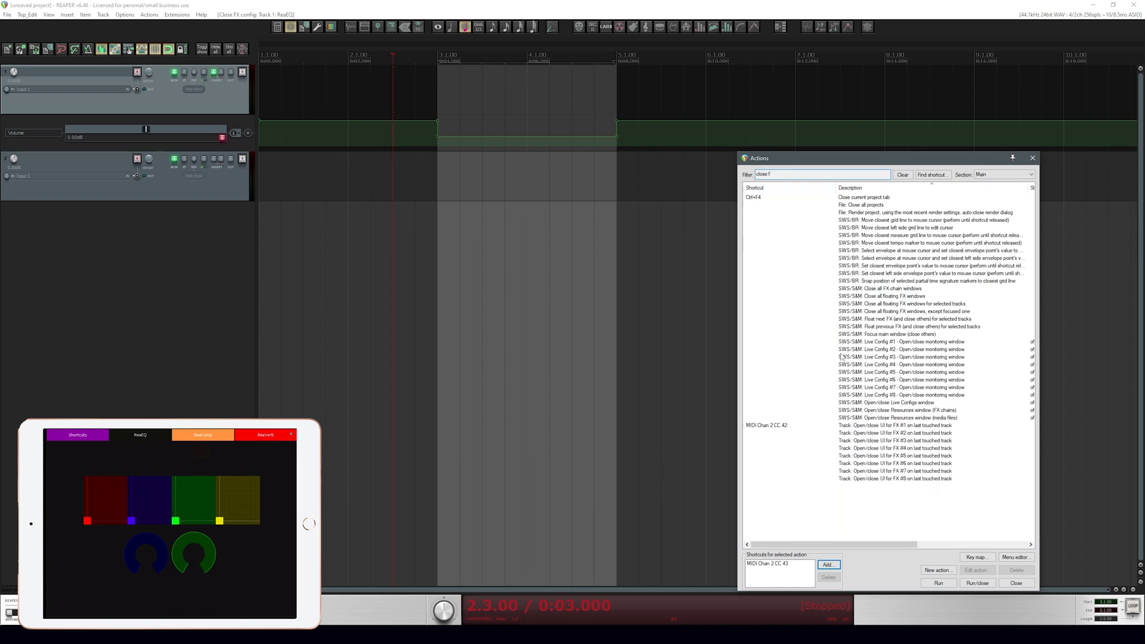
click(849, 434)
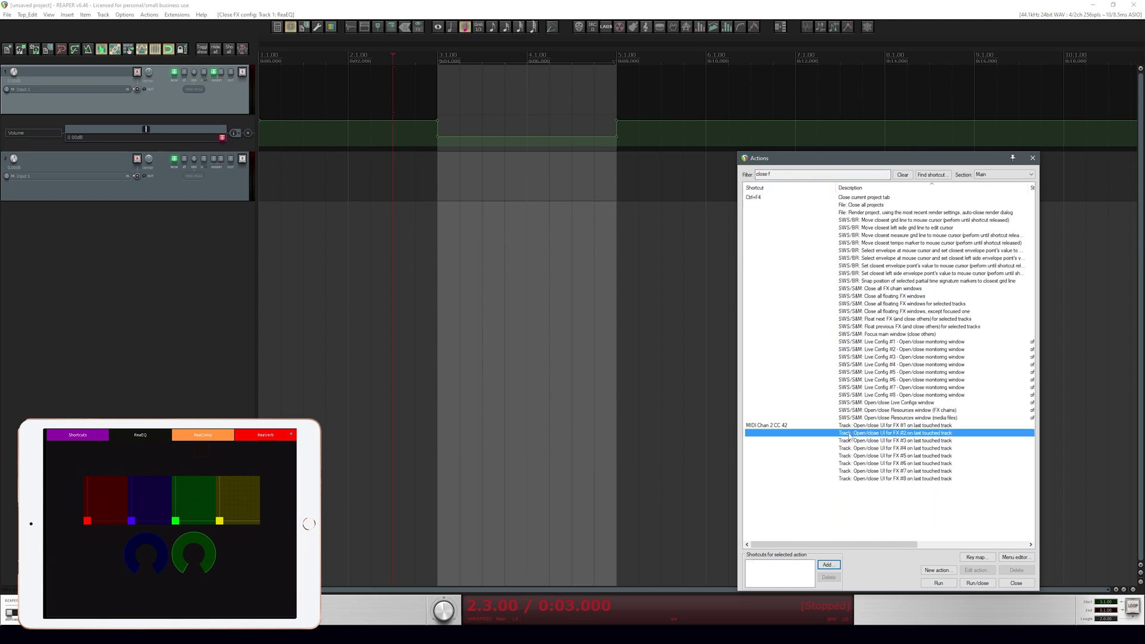
click(825, 567)
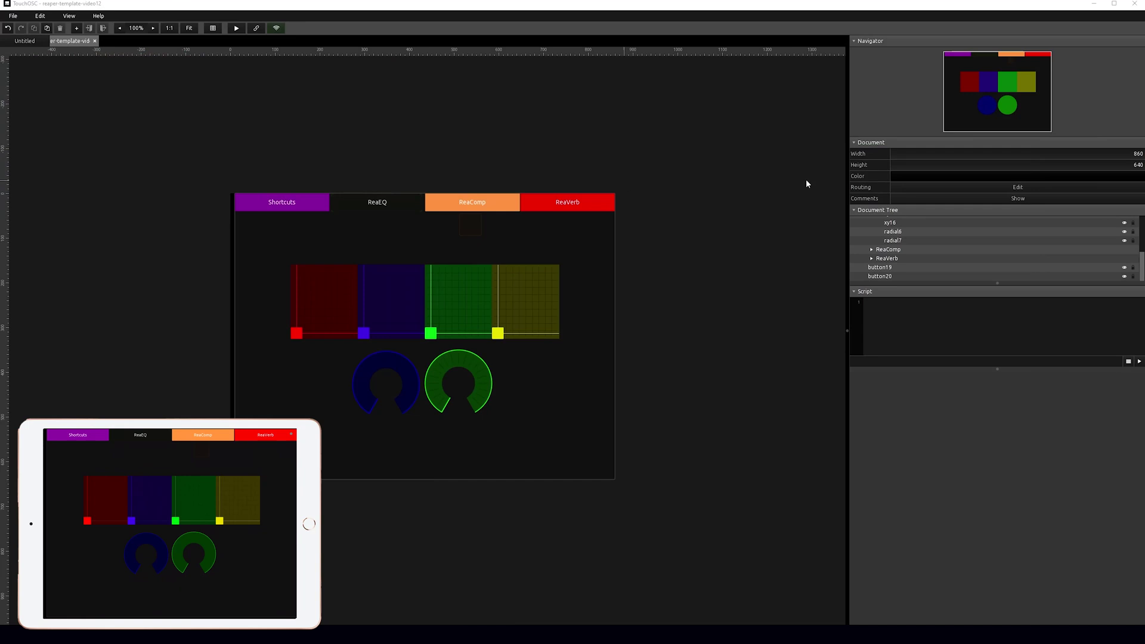
Add a LOCAL message targeting the ReaComp pager with scale max 2, then stretch the button over the ReaComp tab.
click(467, 225)
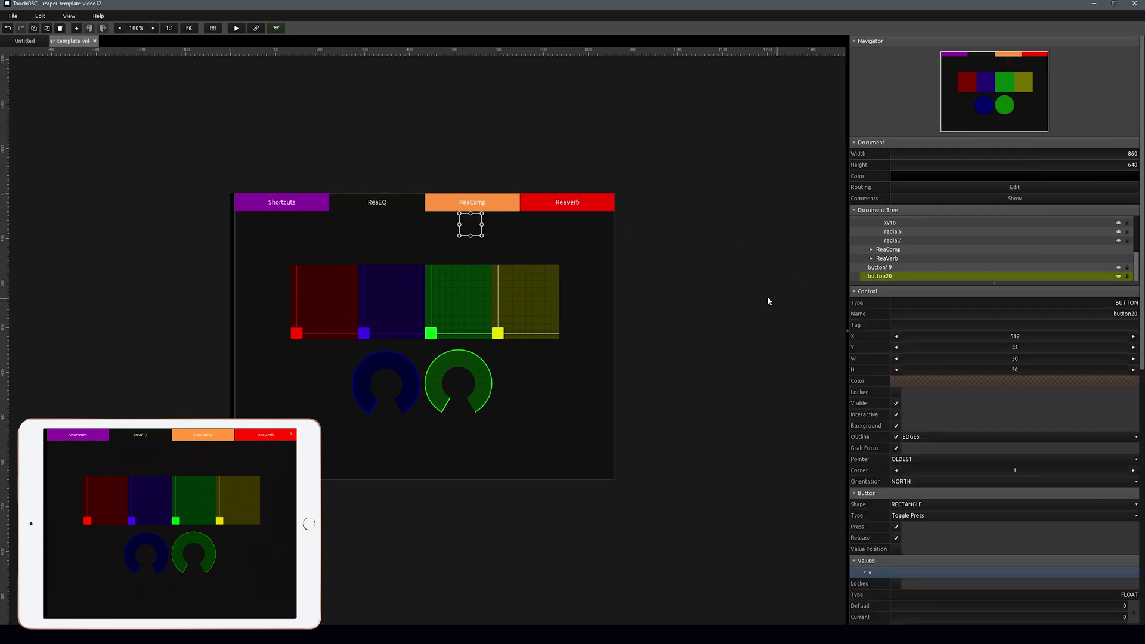
scroll(999, 598, down, 8)
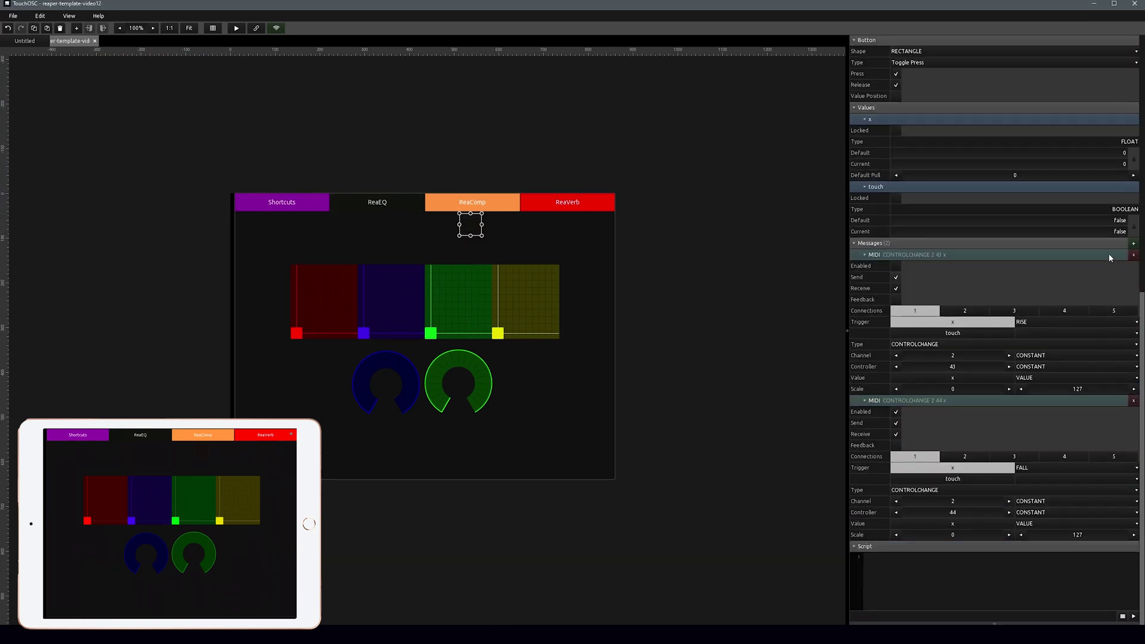
click(1133, 243)
click(1123, 288)
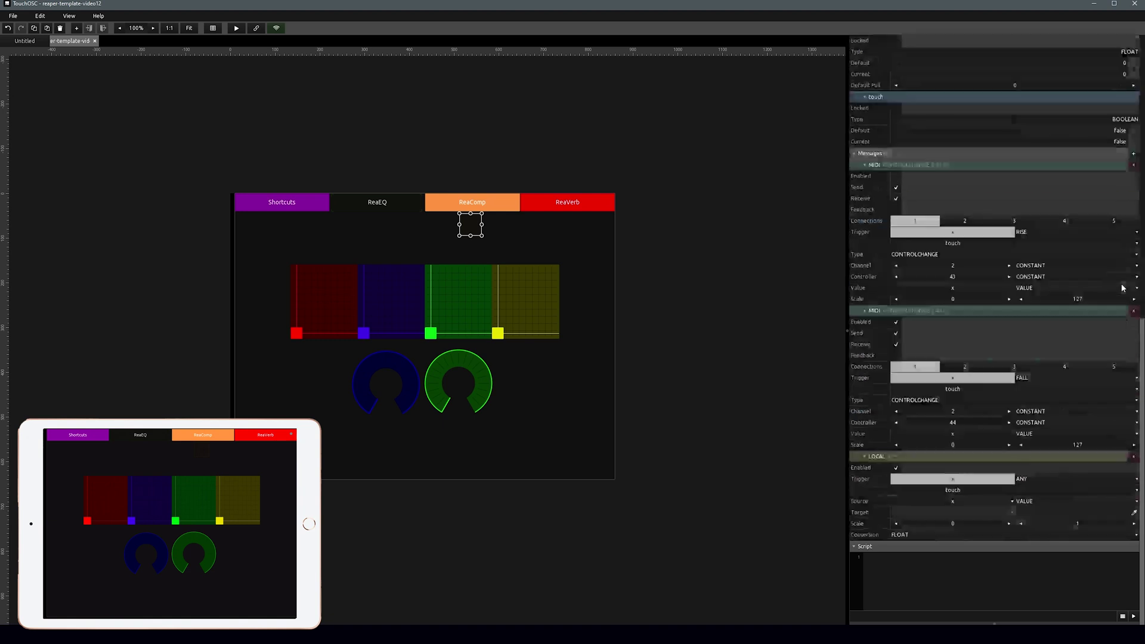
click(1134, 513)
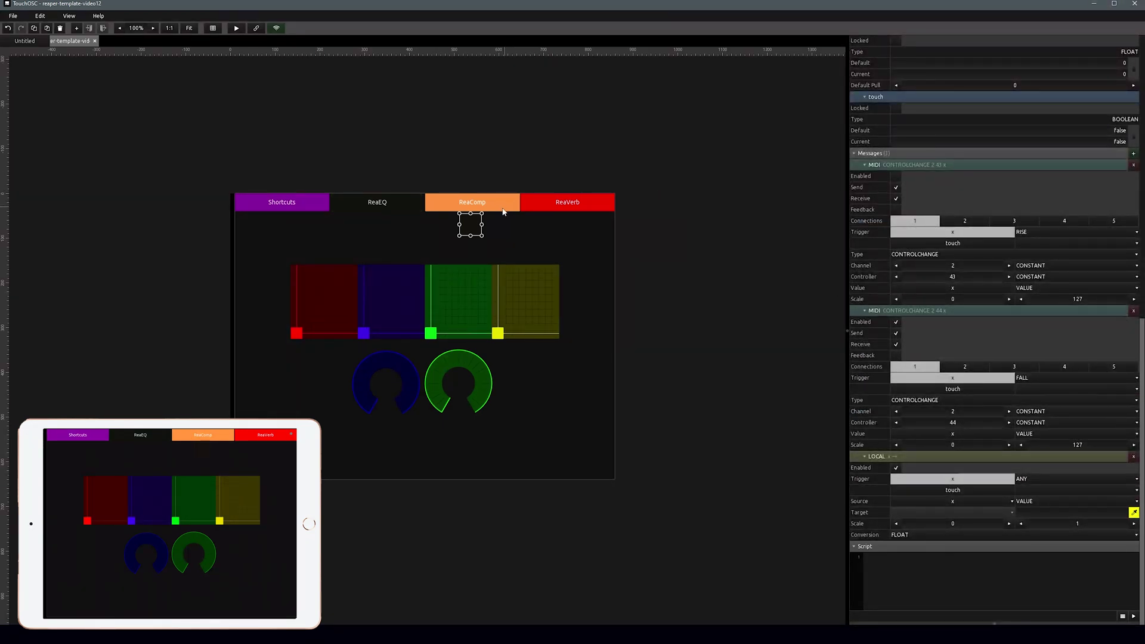
click(503, 201)
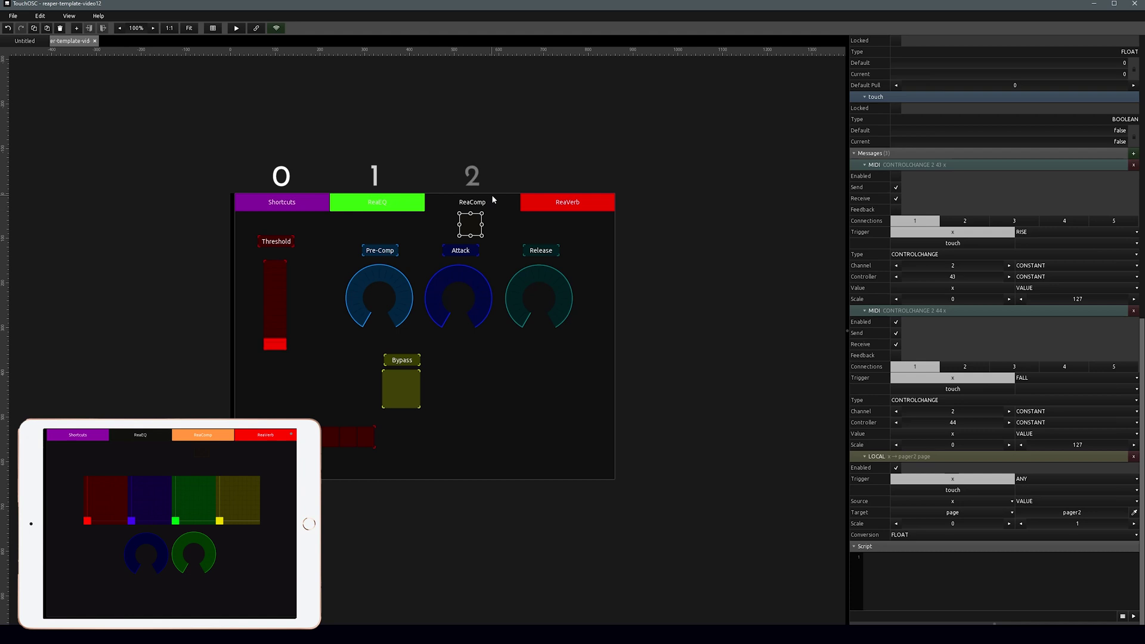
click(1133, 524)
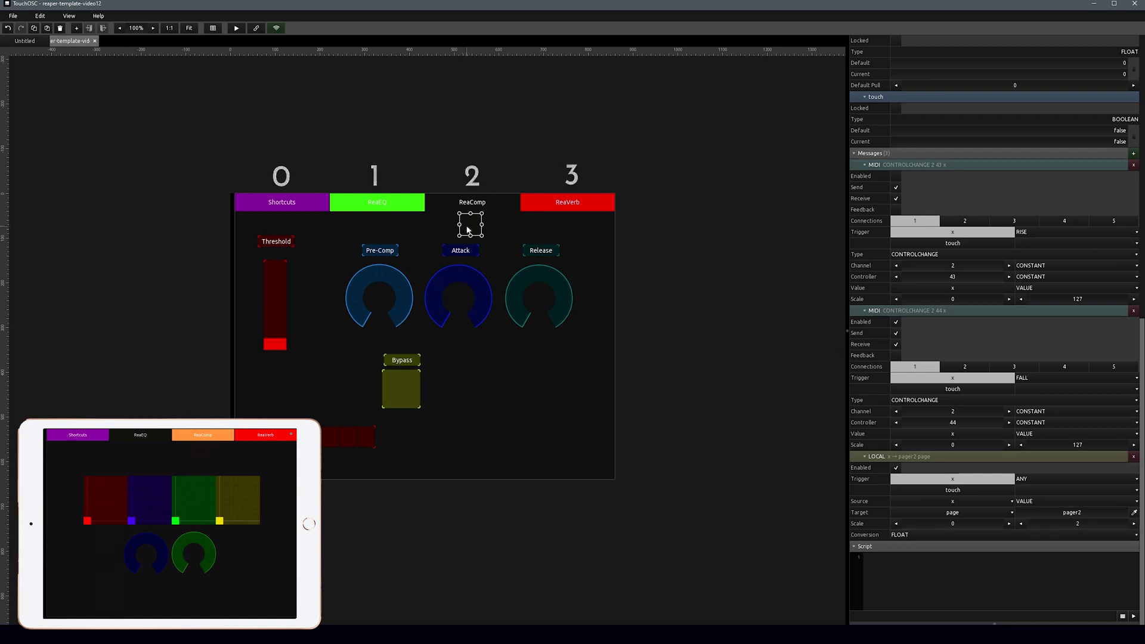
drag(467, 224, 517, 205)
Deselect the resized ReaComp button in TouchOSC.
click(507, 138)
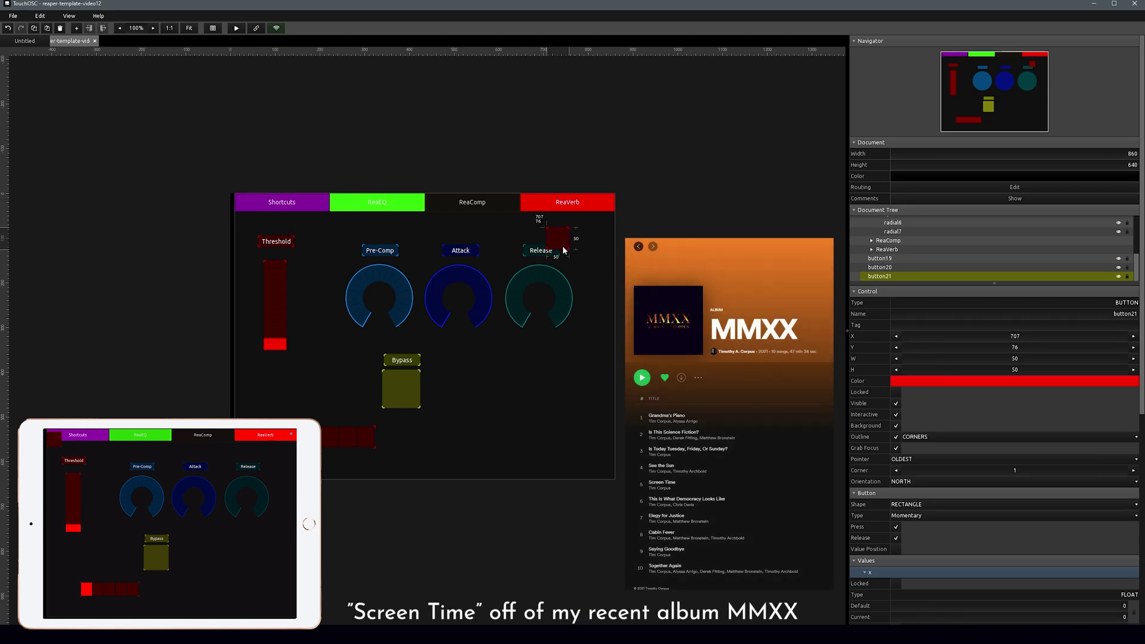
Make button21 translucent red with an edges outline and set it to Toggle Press.
click(922, 381)
click(930, 471)
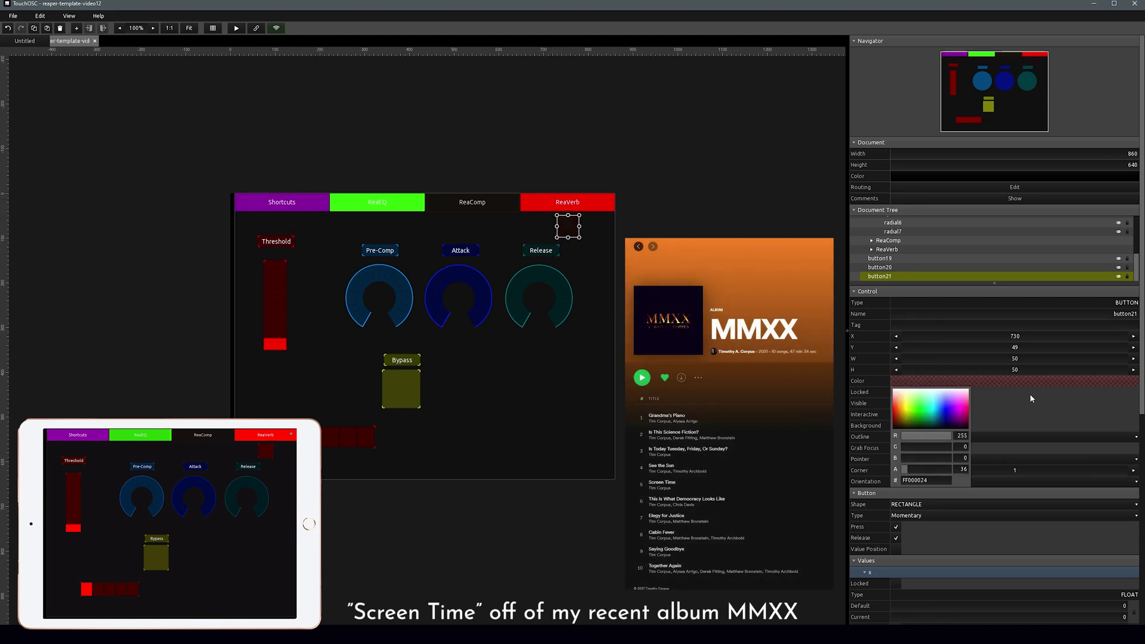
click(978, 437)
click(953, 470)
scroll(953, 472, down, 3)
click(953, 446)
click(953, 465)
Set its MIDI message to constant controller 45 and delete the OSC message.
scroll(954, 454, down, 8)
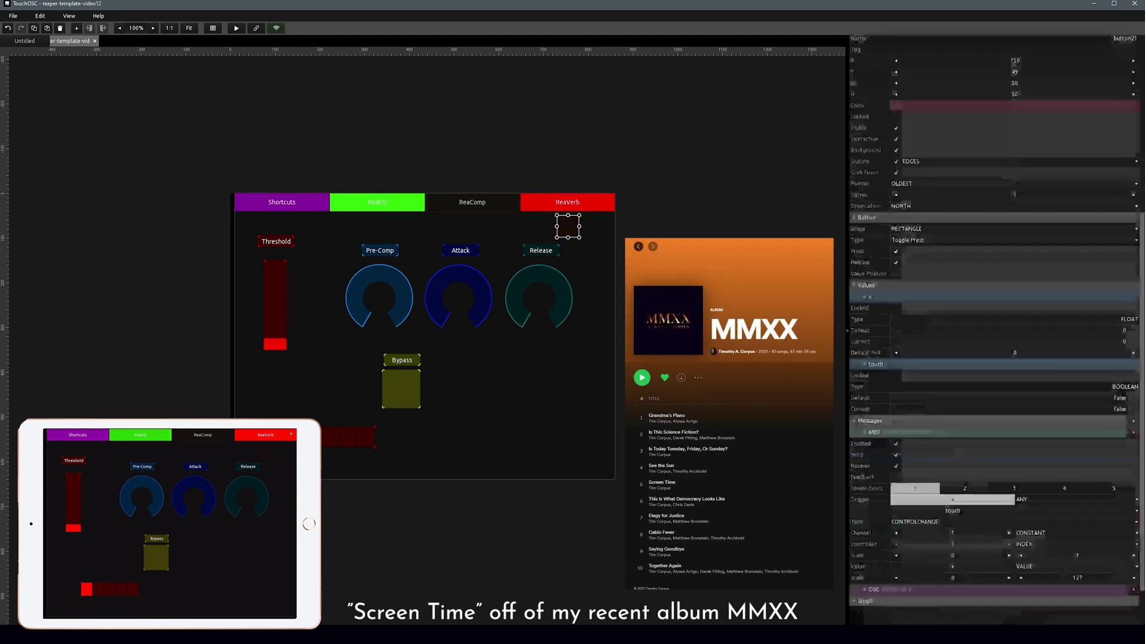
click(1022, 544)
click(1032, 555)
double_click(952, 544)
text(45)
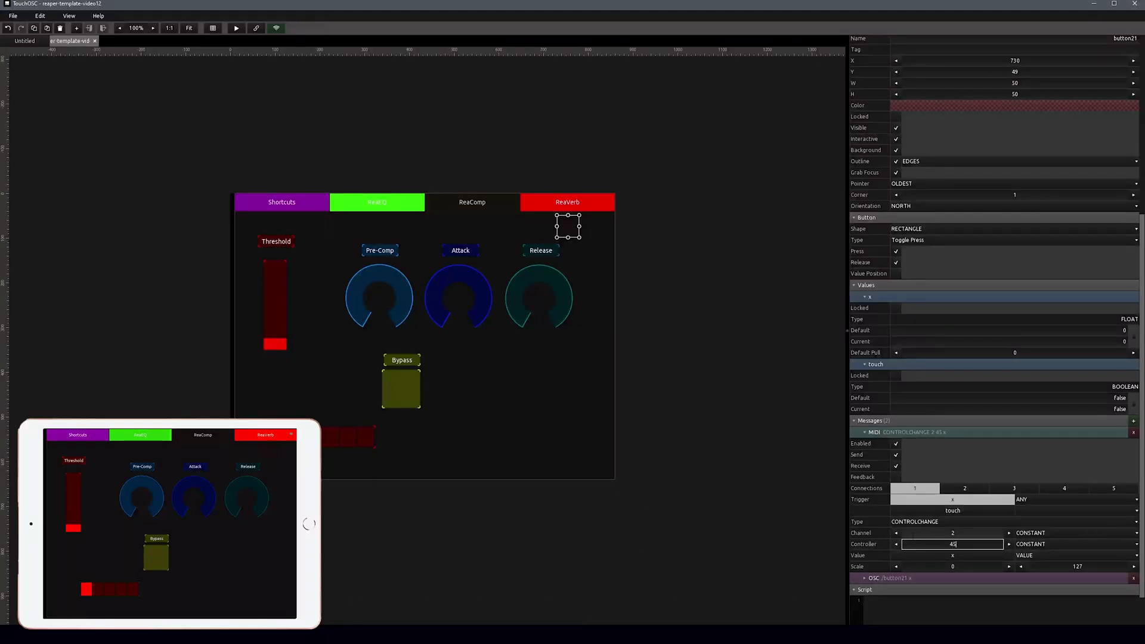
click(1133, 578)
click(1084, 601)
Assign the CC 45 shortcut to REAPER's float FX 3 action.
click(786, 337)
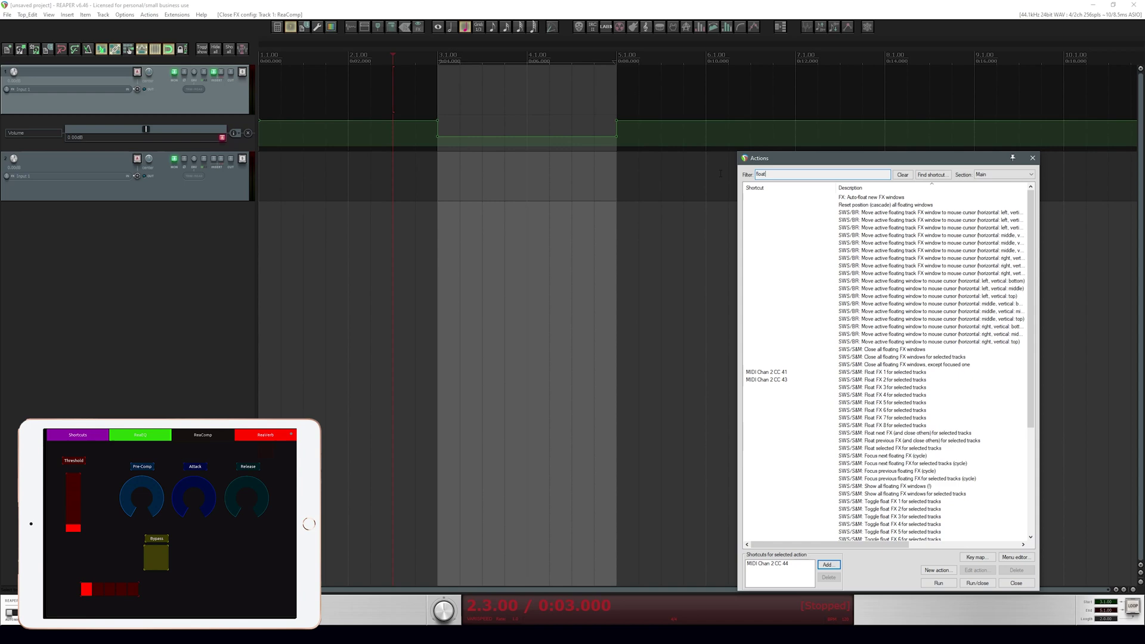
click(883, 387)
click(828, 564)
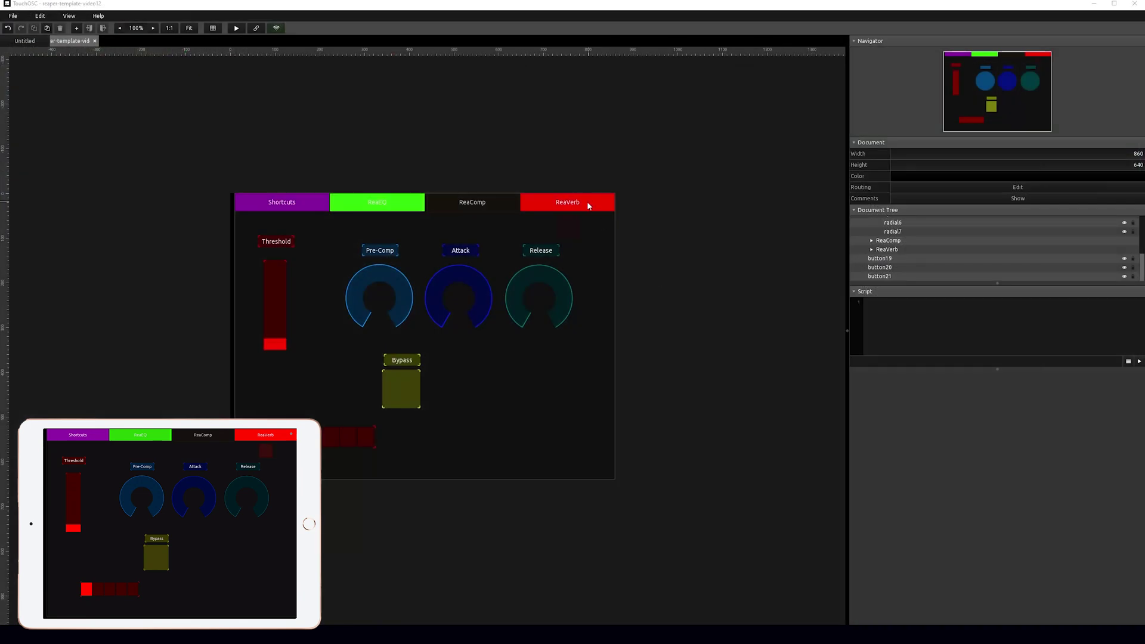
Add a second MIDI message with controller 46 to the ReaVerb button.
click(567, 226)
scroll(990, 358, down, 5)
click(1133, 434)
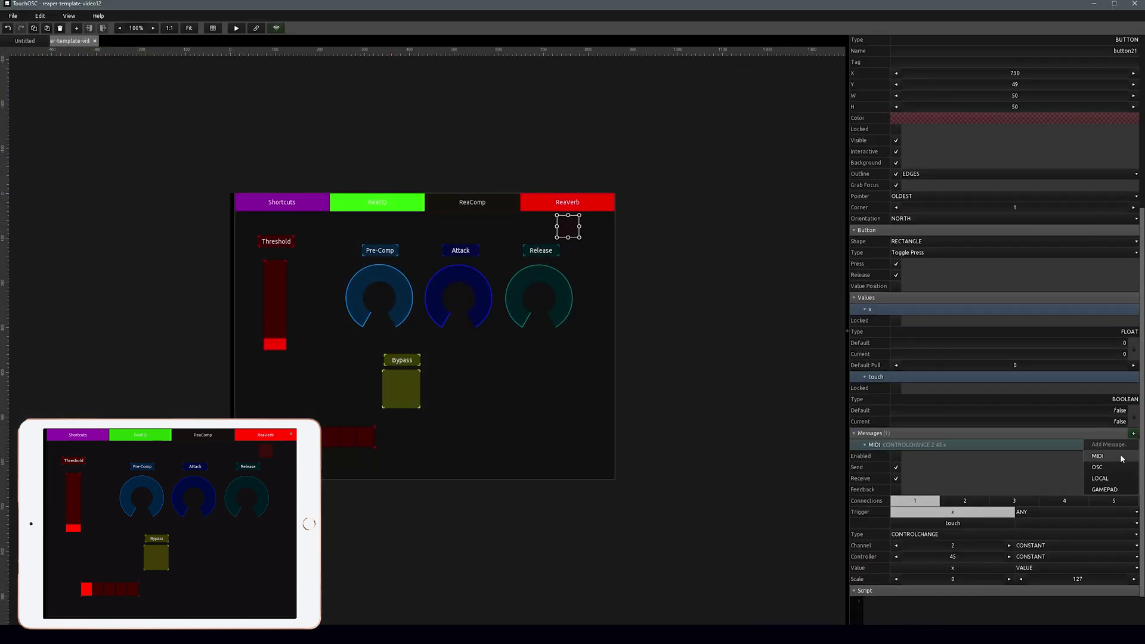
click(1098, 455)
scroll(1014, 513, down, 3)
double_click(953, 512)
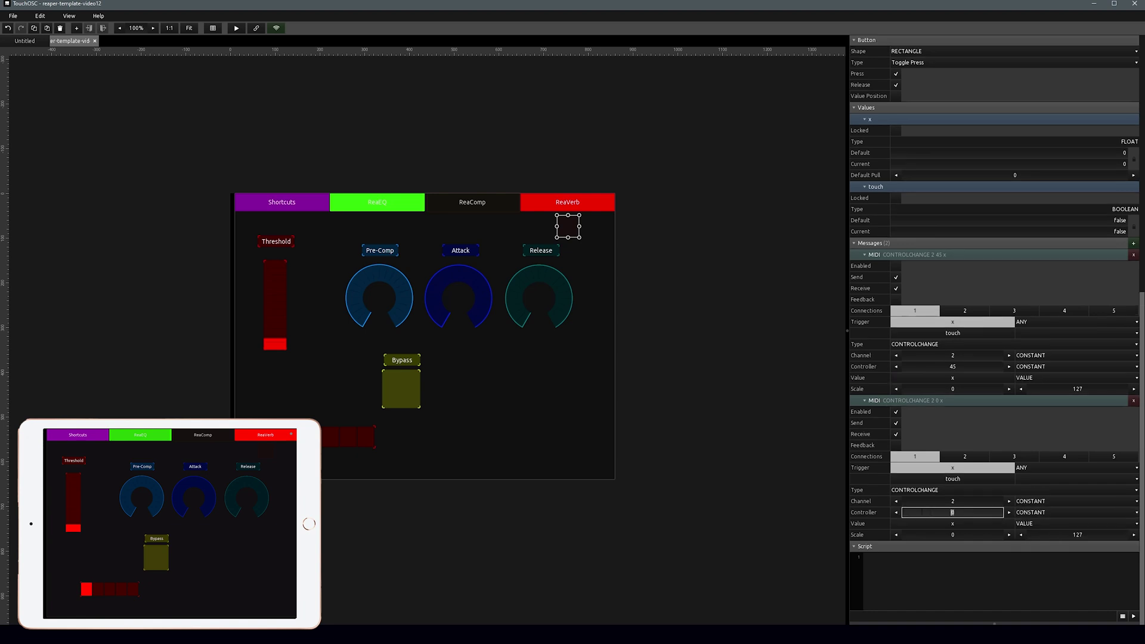
text(46)
key(Return)
Set the first message to trigger on RISE and the second on FALL.
click(1064, 322)
click(1056, 344)
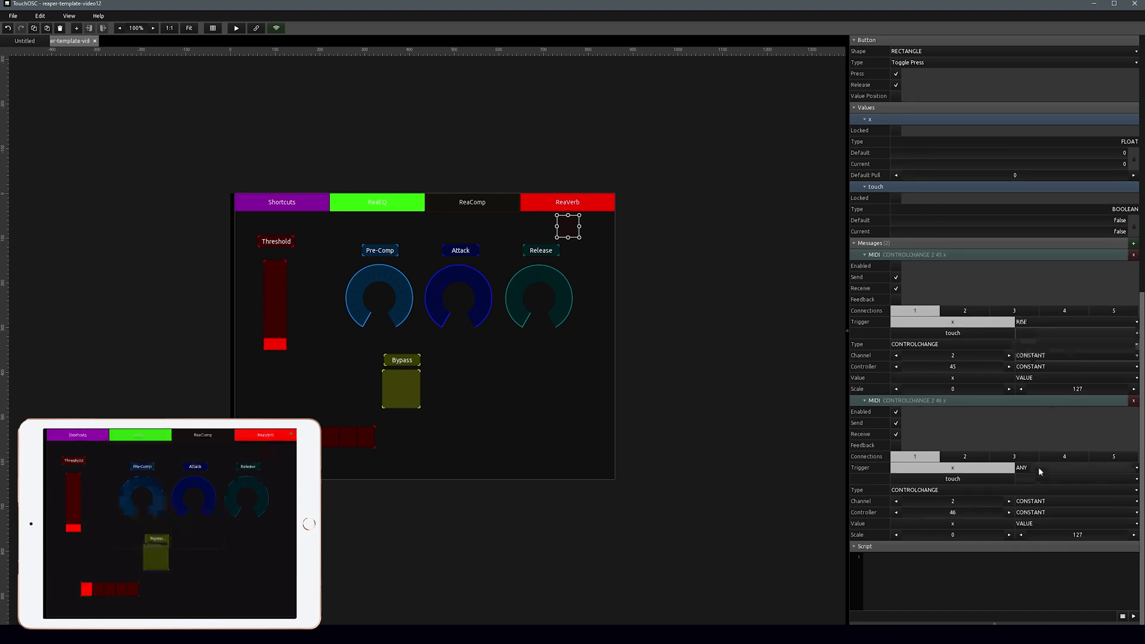
click(1039, 467)
click(1027, 492)
click(715, 365)
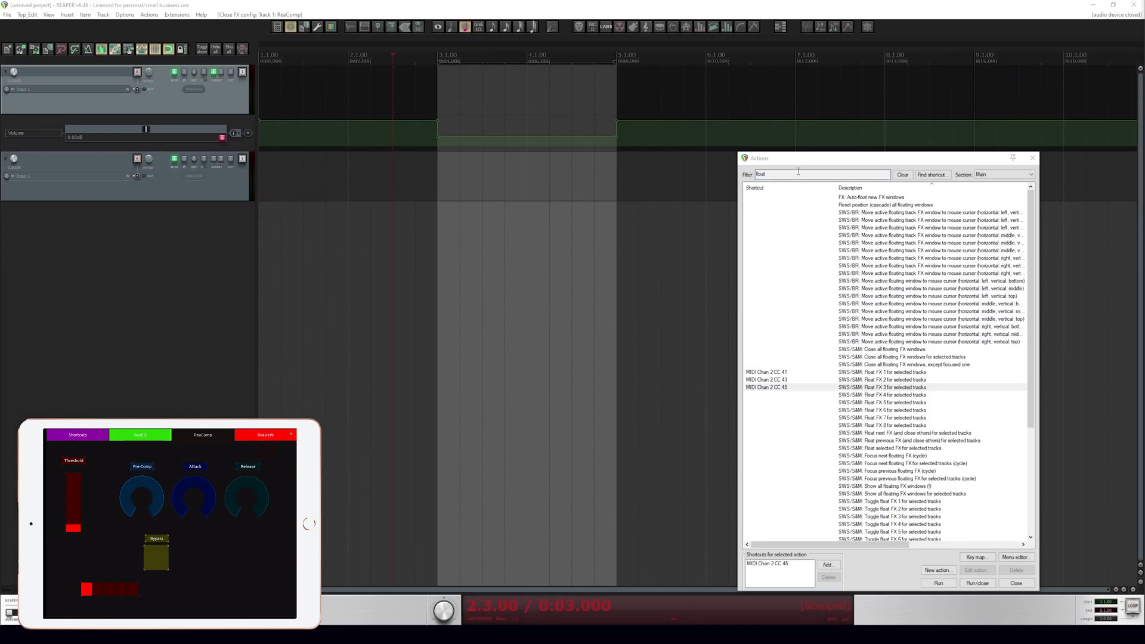
Assign the CC 46 shortcut to REAPER's open/close UI for FX #3 action.
text(f)
click(770, 440)
click(820, 567)
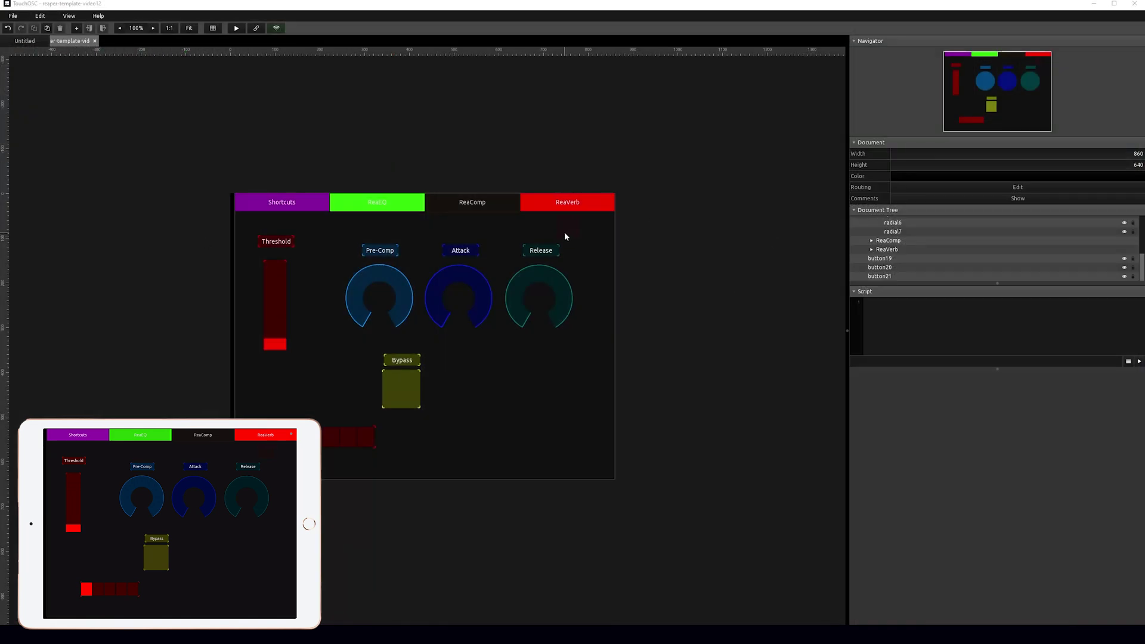
Add a LOCAL message to the ReaVerb button targeting pager2's page, scaled to reach page 2.
click(567, 231)
scroll(888, 286, down, 5)
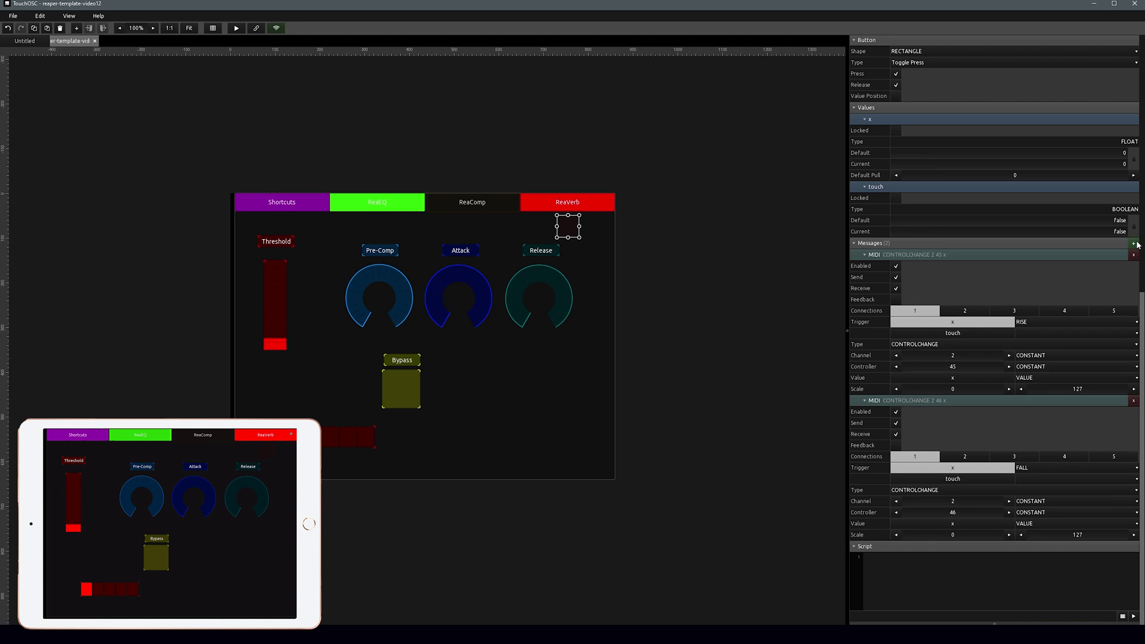
click(1133, 243)
click(1110, 268)
click(1134, 513)
click(592, 203)
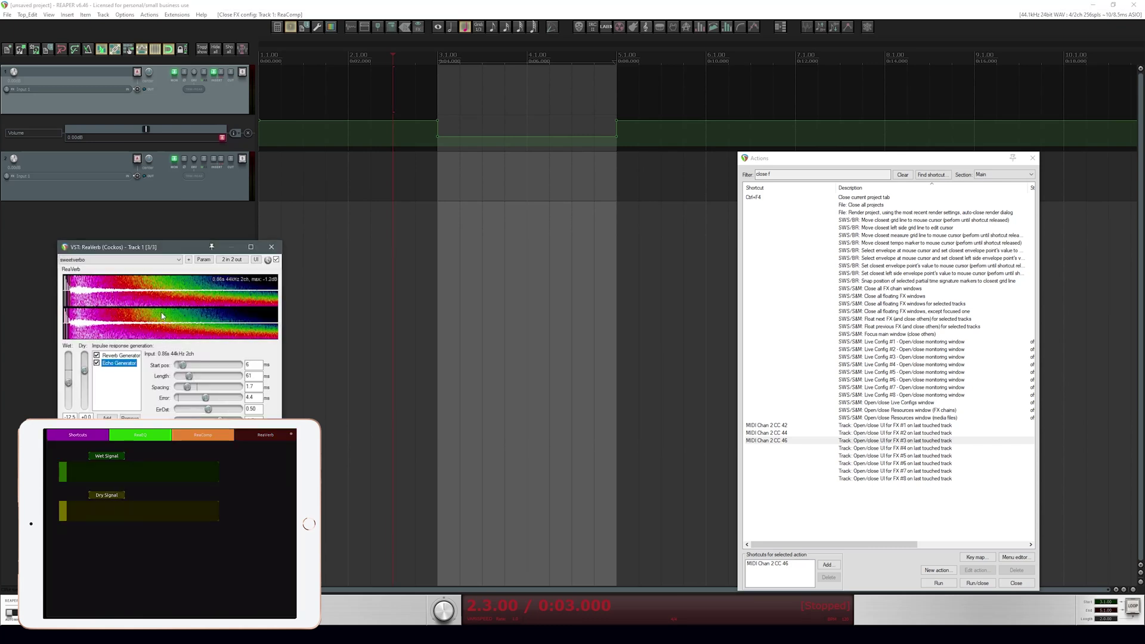
Drag ReaVerb's Wet slider up to about -2.3 dB.
mouse_move(68, 382)
mouse_down()
mouse_move(69, 369)
mouse_move(72, 389)
mouse_up()
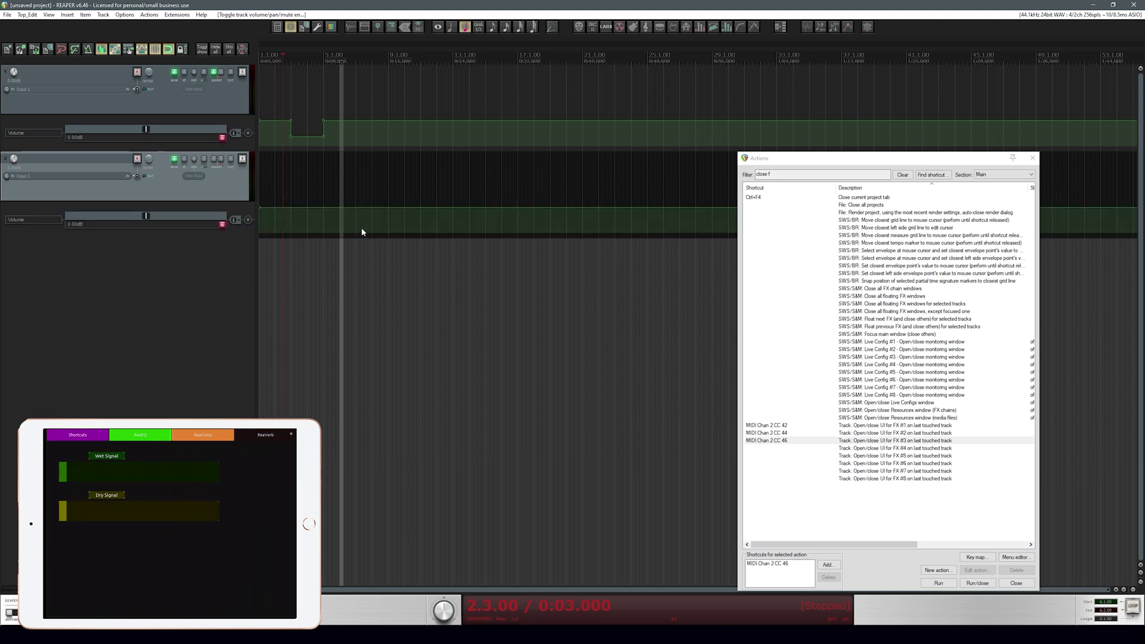
Pull track 2's volume envelope down between 7.2.00 and 10.1.00, clear the selection, and select track 1.
drag(361, 227, 451, 233)
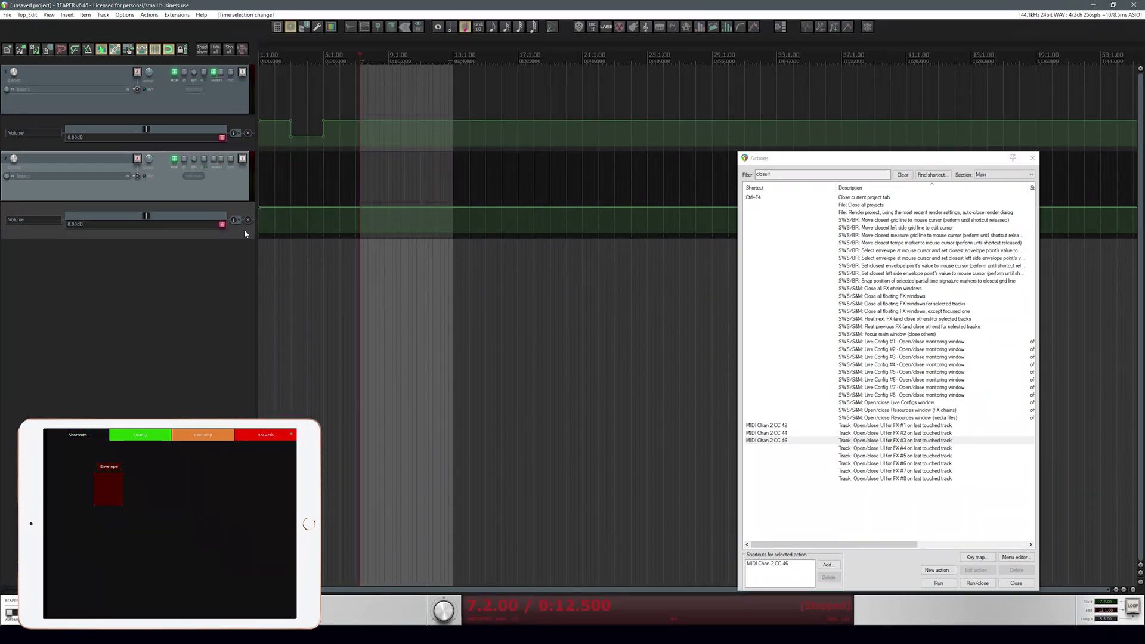
drag(384, 208, 381, 248)
click(394, 186)
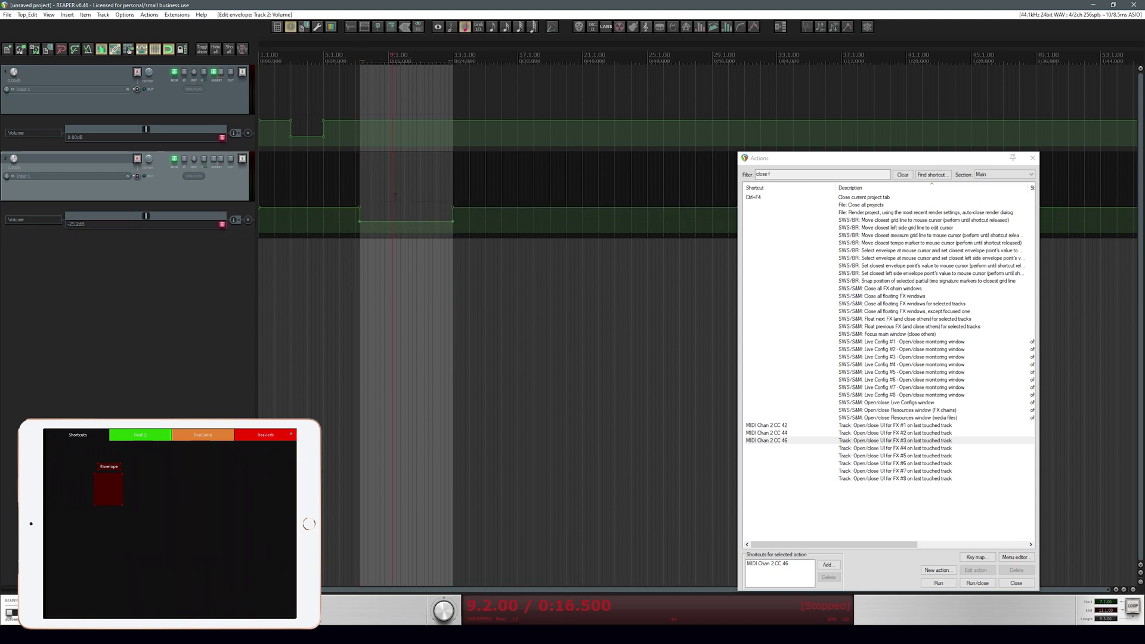
click(390, 194)
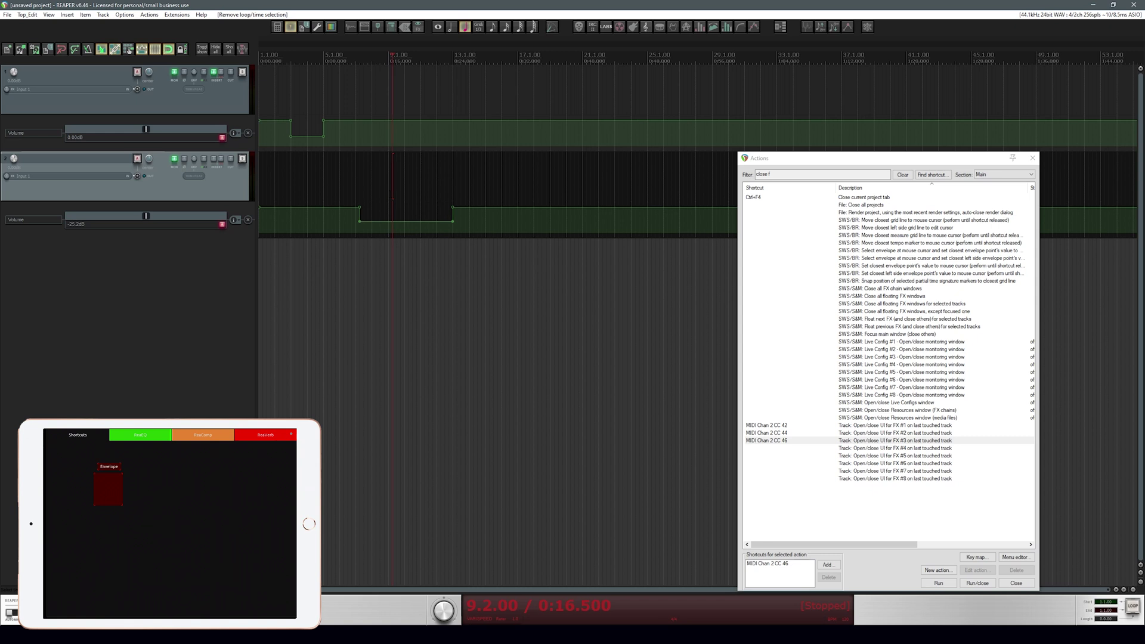
click(235, 102)
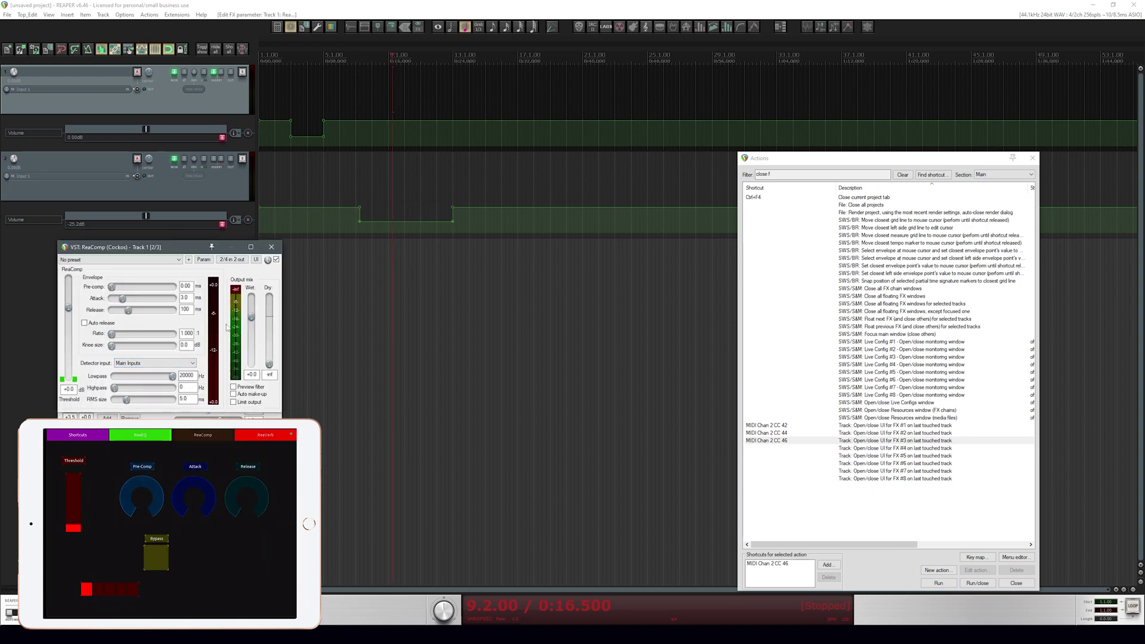
Set ReaComp's threshold to -22.8 dB, dip Track 1's volume envelope over bars 17–20, then open Track 2's FX chain.
drag(77, 309, 75, 349)
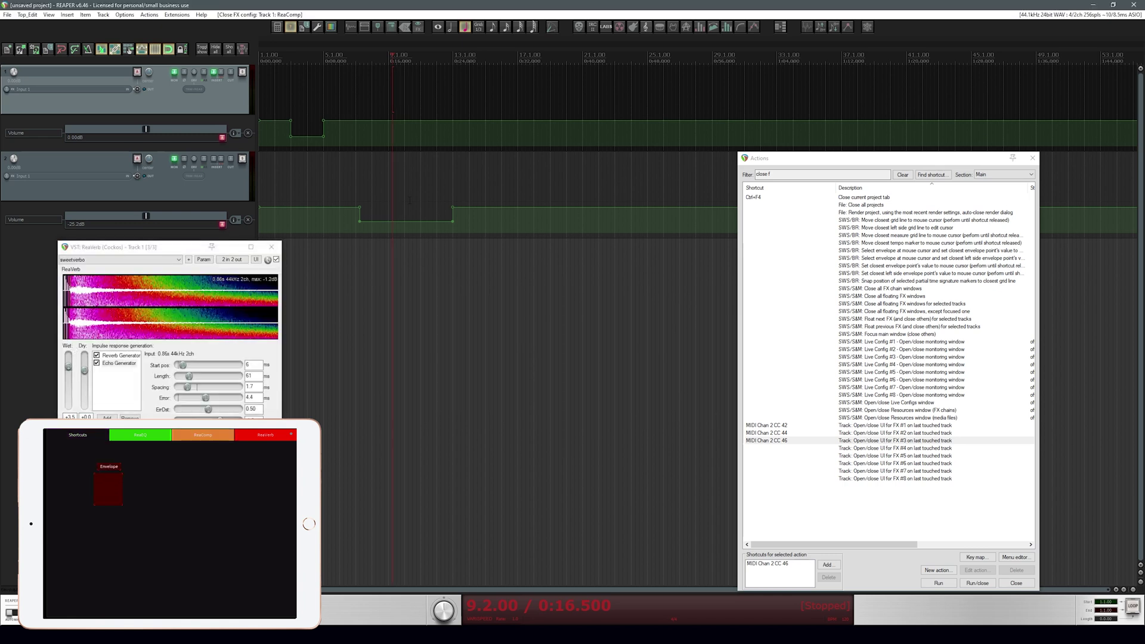
drag(497, 142, 566, 150)
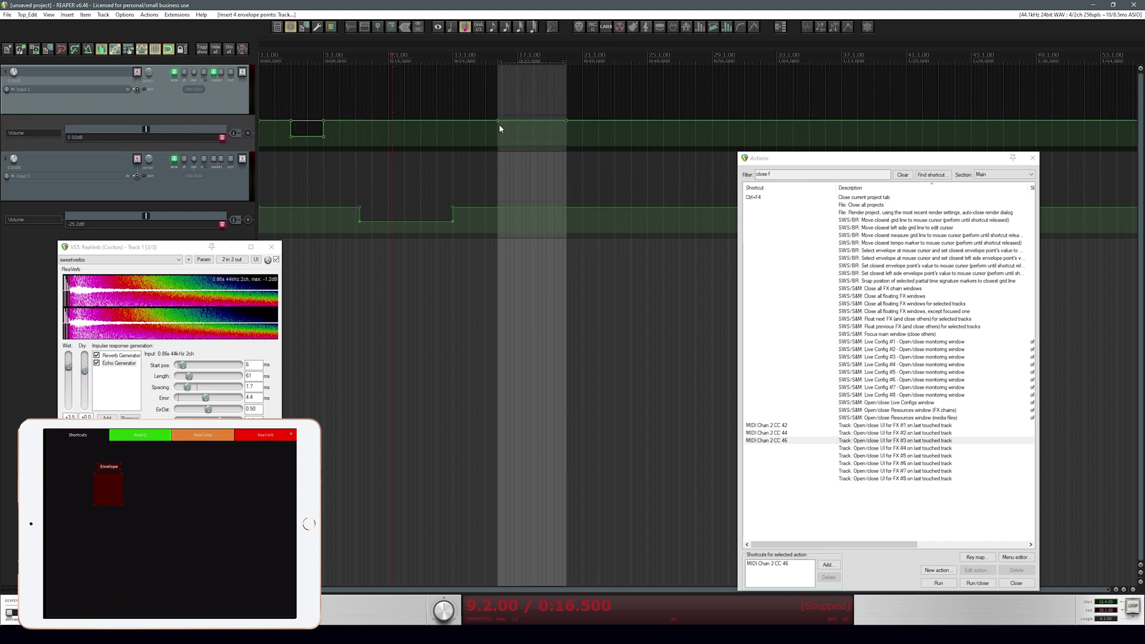
drag(532, 123, 520, 170)
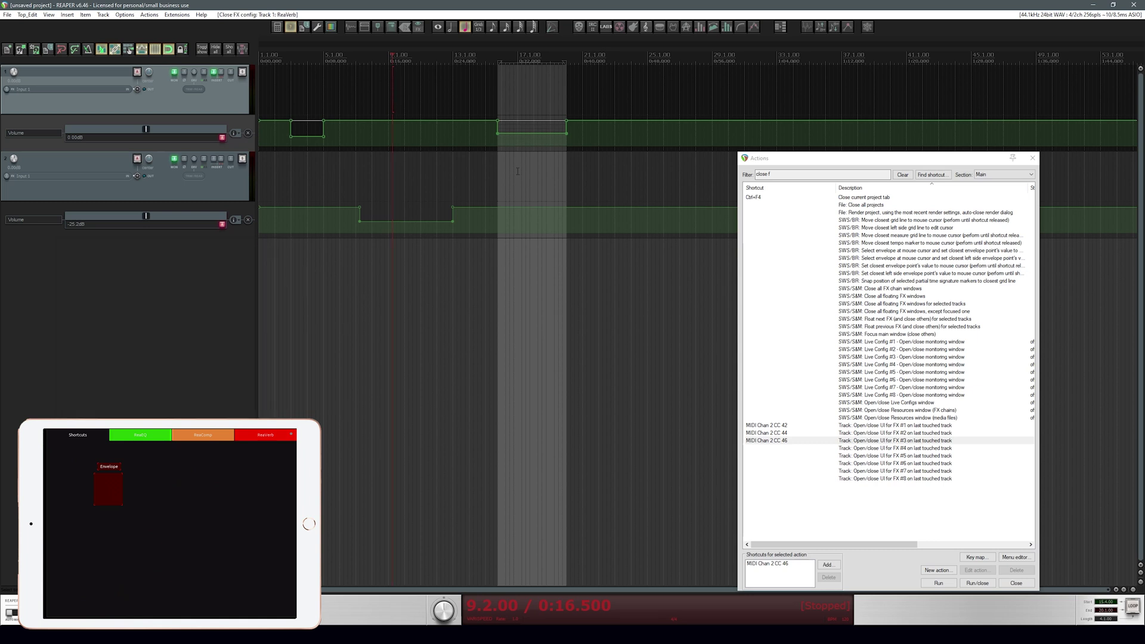
click(226, 177)
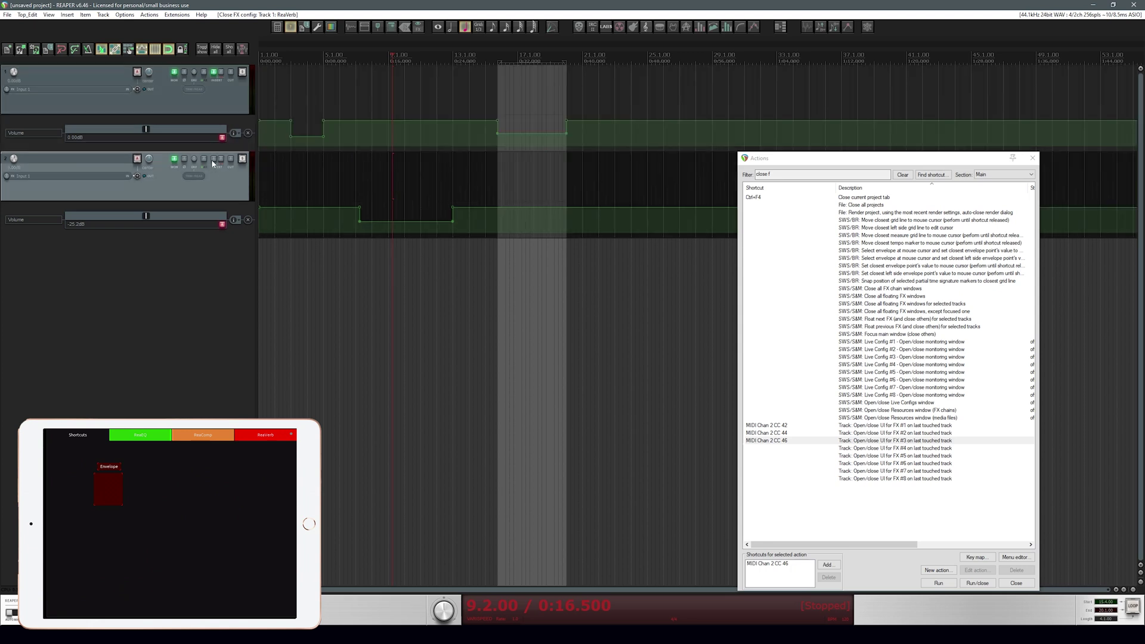
click(213, 160)
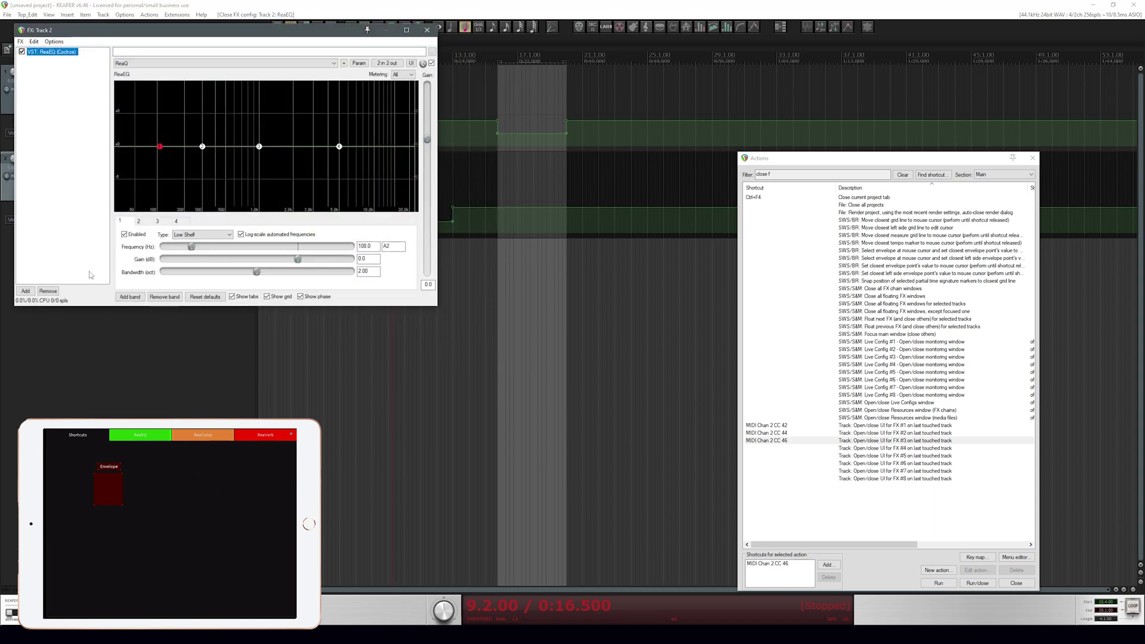
Add ReaComp to Track 2's FX chain ahead of ReaEQ, then centre the floating ReaEQ window.
click(25, 290)
double_click(236, 109)
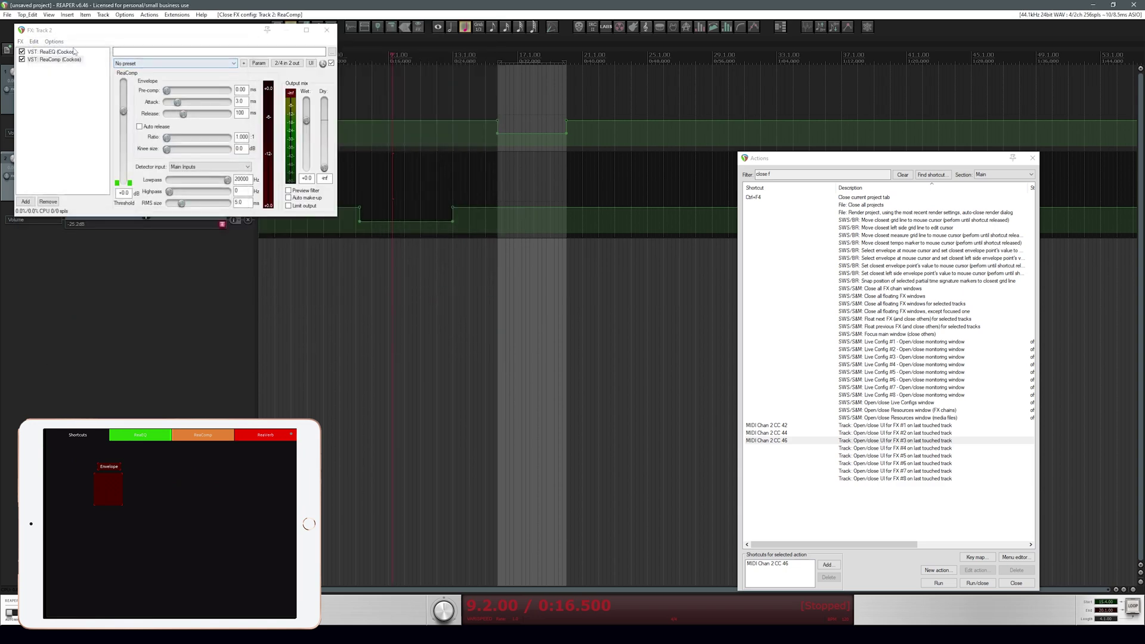
drag(72, 52, 65, 65)
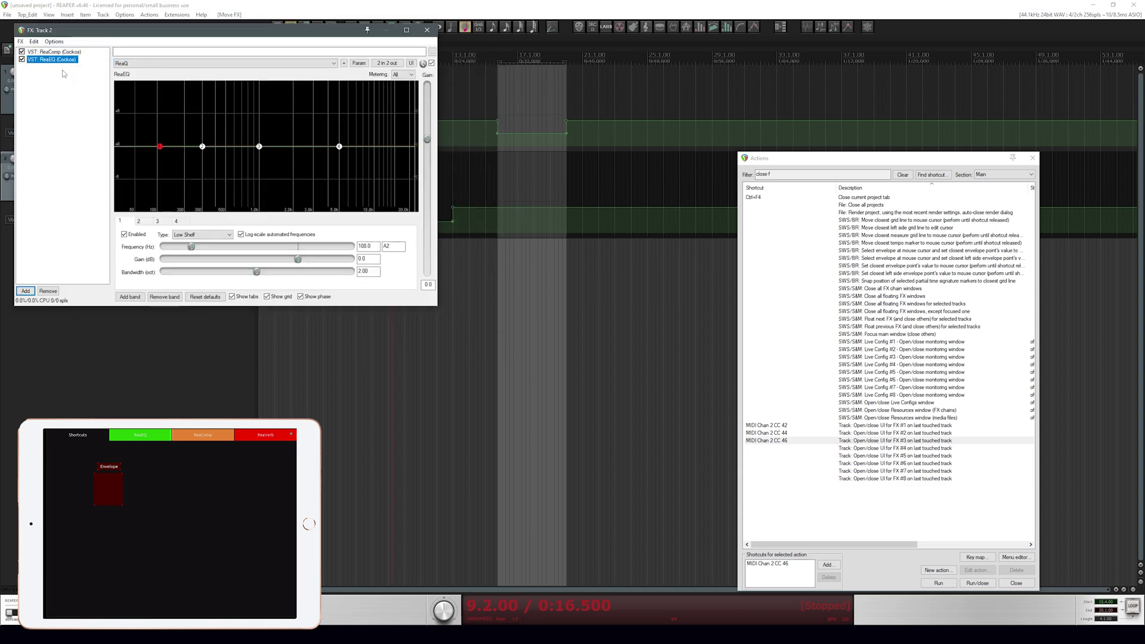
click(427, 30)
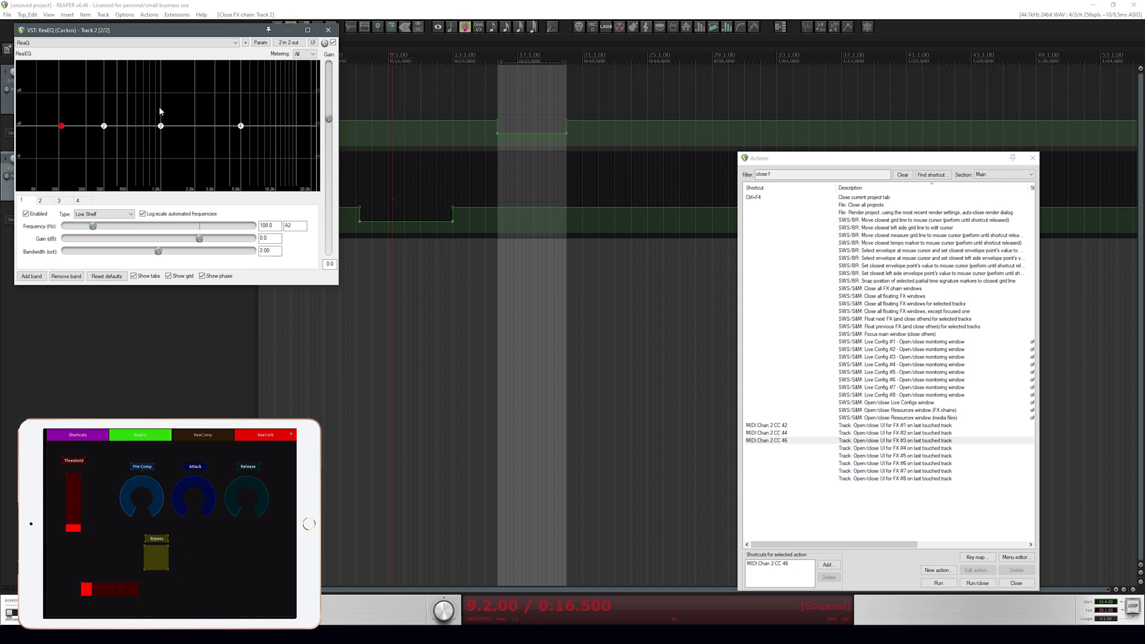
drag(168, 27, 455, 76)
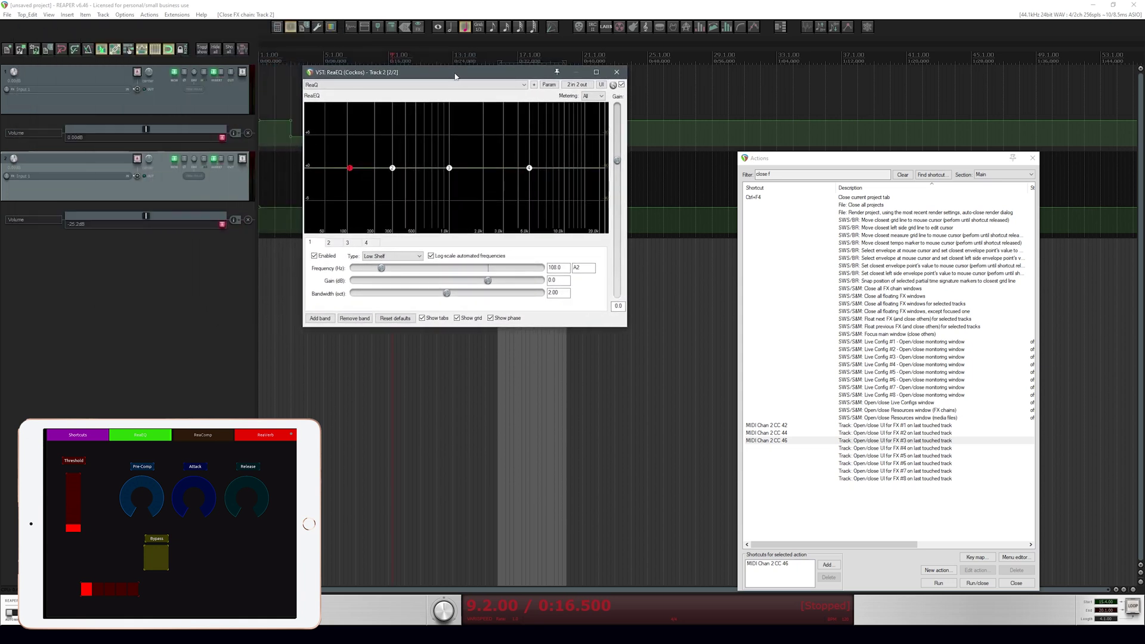